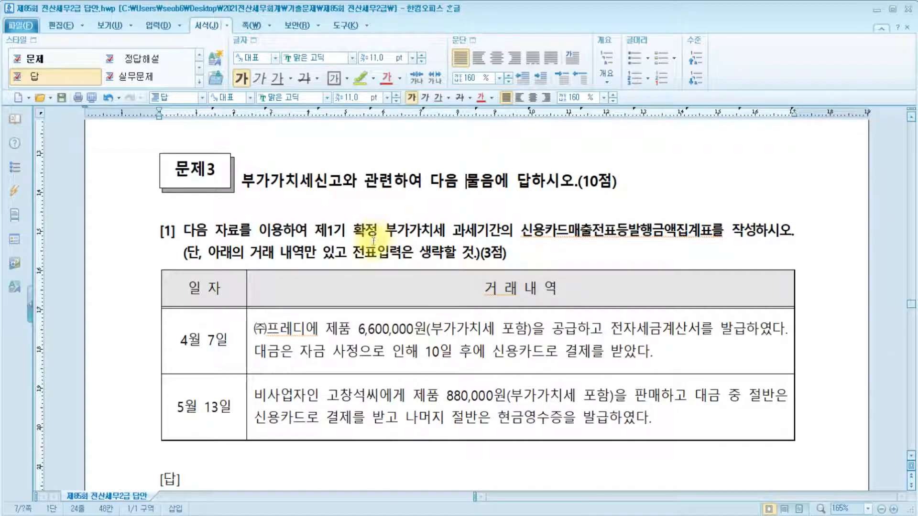
Step: Return to the exam document in Hangul and highlight "포함)" in yellow in the 4월 7일 transaction
{"action": "left_click", "coordinate": [190, 341]}
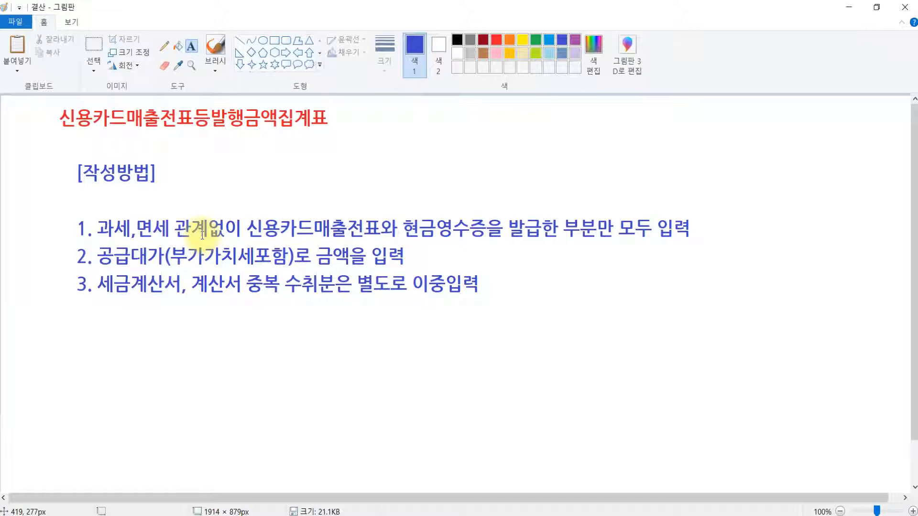
{"action": "key", "text": "alt+Tab"}
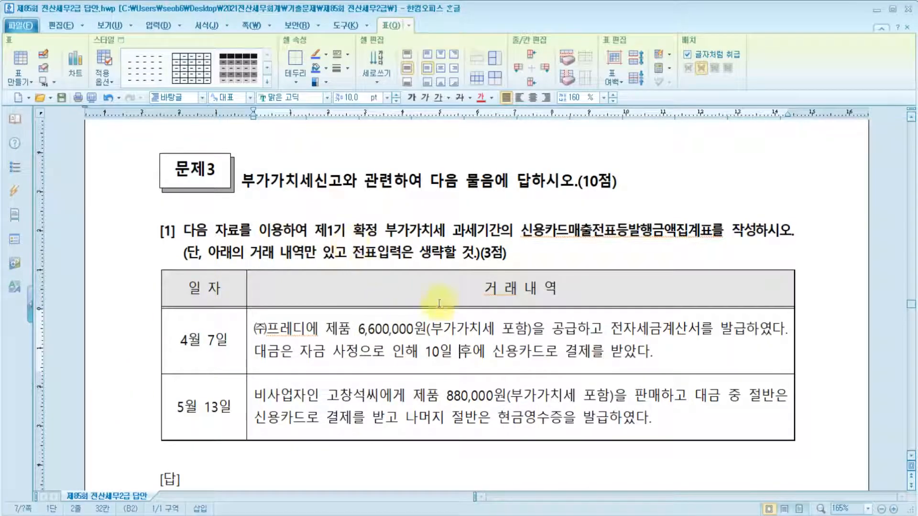
{"action": "left_click", "coordinate": [207, 336]}
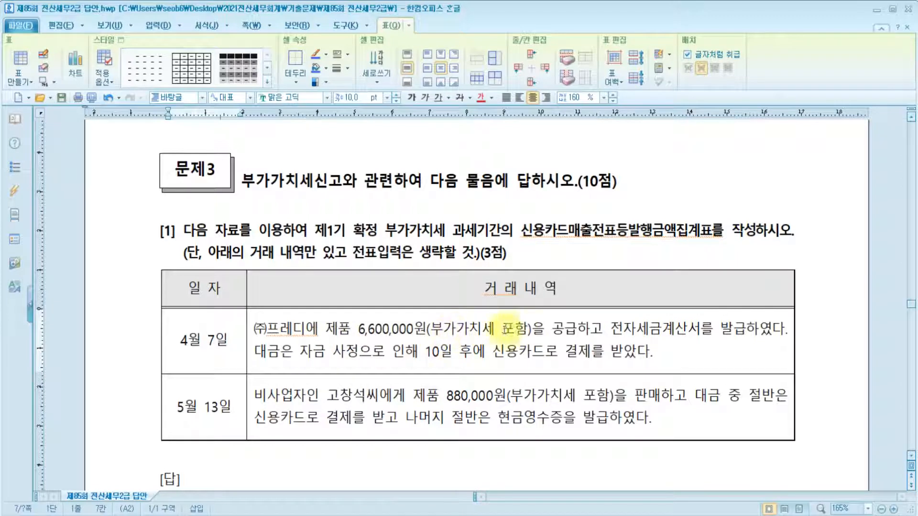
{"action": "left_click_drag", "start_coordinate": [502, 329], "coordinate": [531, 330]}
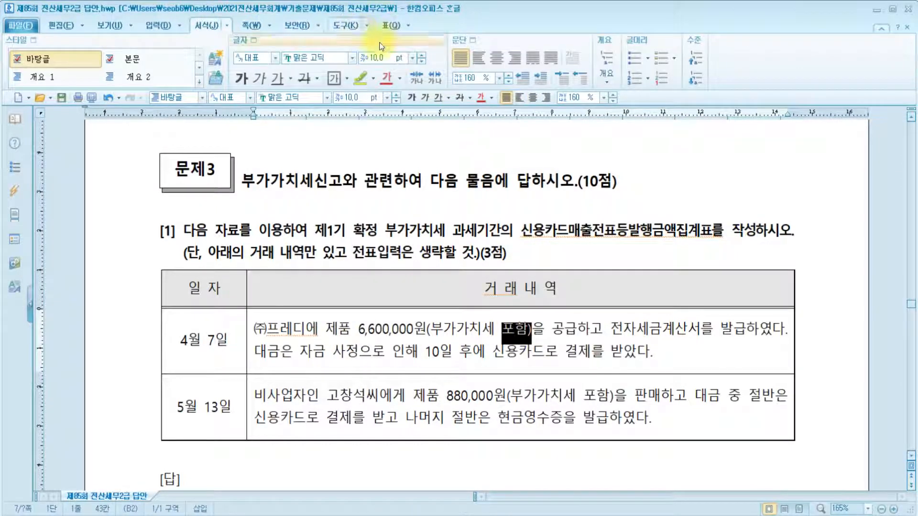
{"action": "left_click", "coordinate": [360, 77]}
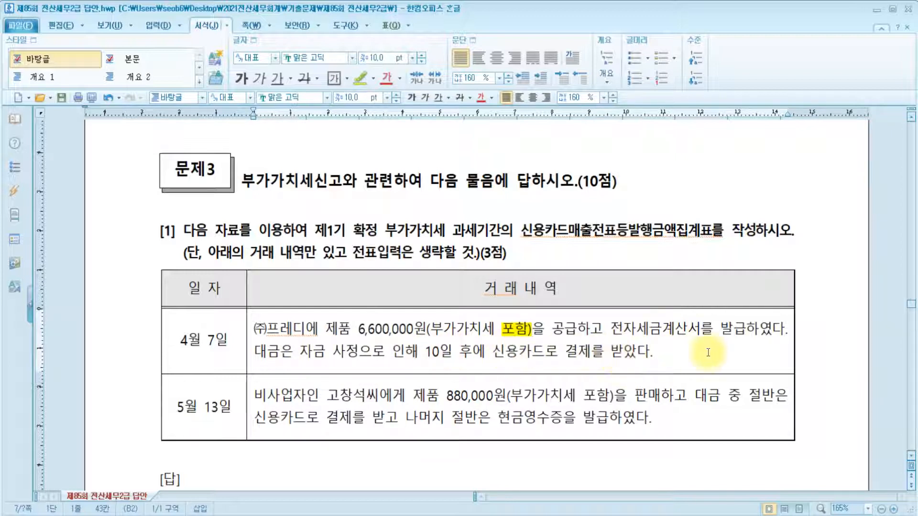
Step: Switch to the 신용카드매출전표등발행금액집계표 form, set its inquiry period to months 04 to 06 and move its window slightly upward
{"action": "left_click_drag", "start_coordinate": [493, 352], "coordinate": [652, 359]}
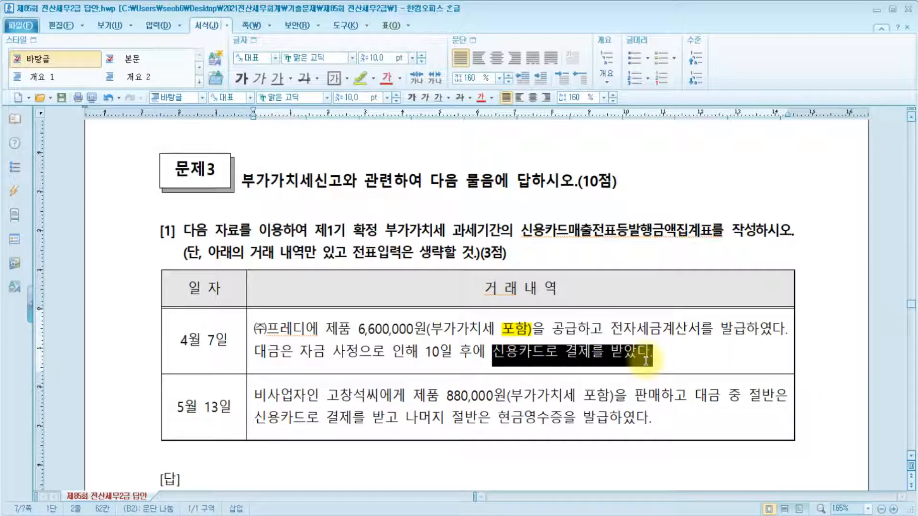
{"action": "key", "text": "alt+Tab"}
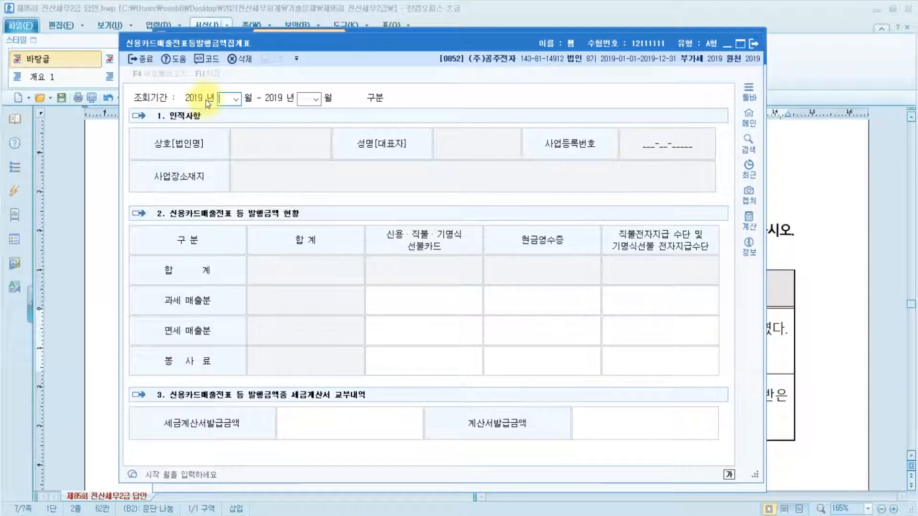
{"action": "type", "text": "04"}
{"action": "key", "text": "Return"}
{"action": "type", "text": "06"}
{"action": "key", "text": "Return"}
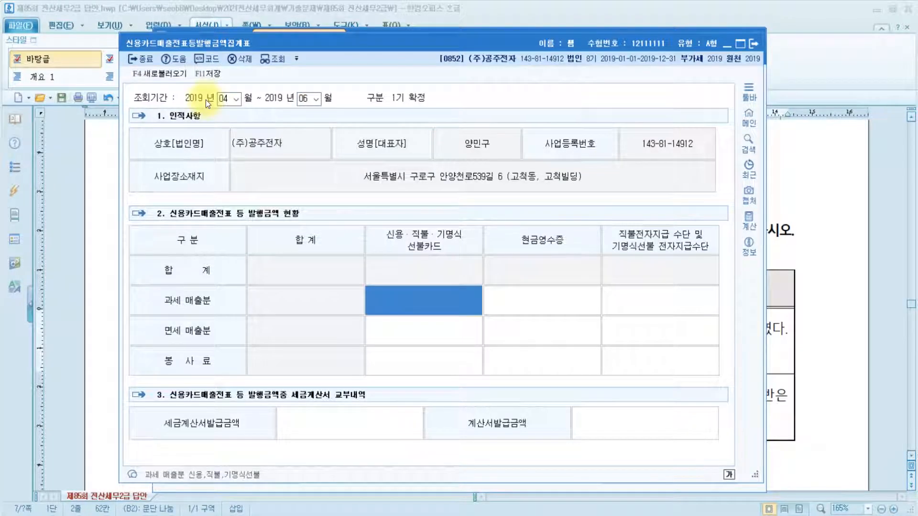
{"action": "left_click_drag", "start_coordinate": [335, 42], "coordinate": [331, 24]}
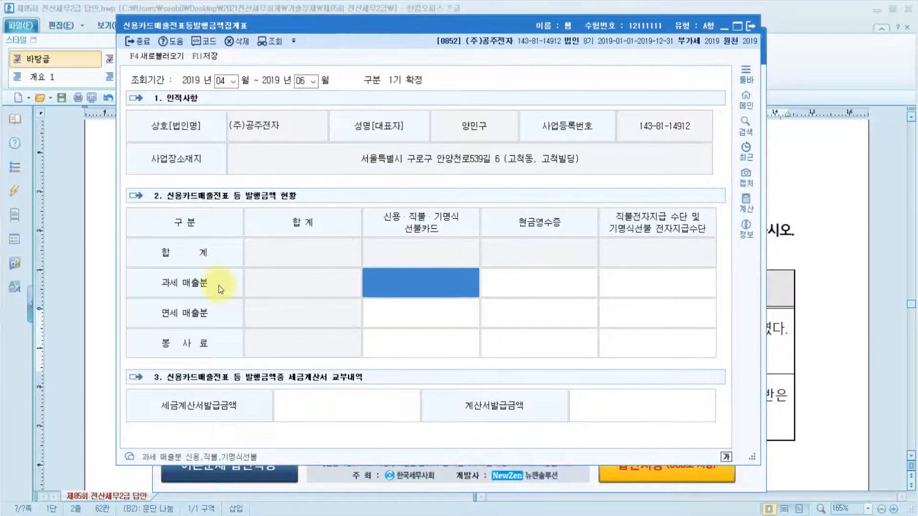
Step: After rechecking the 4월 7일 transaction, enter 6,600,000 in the form as the 과세 매출분 card amount and as the 세금계산서발급금액
{"action": "left_click", "coordinate": [826, 358]}
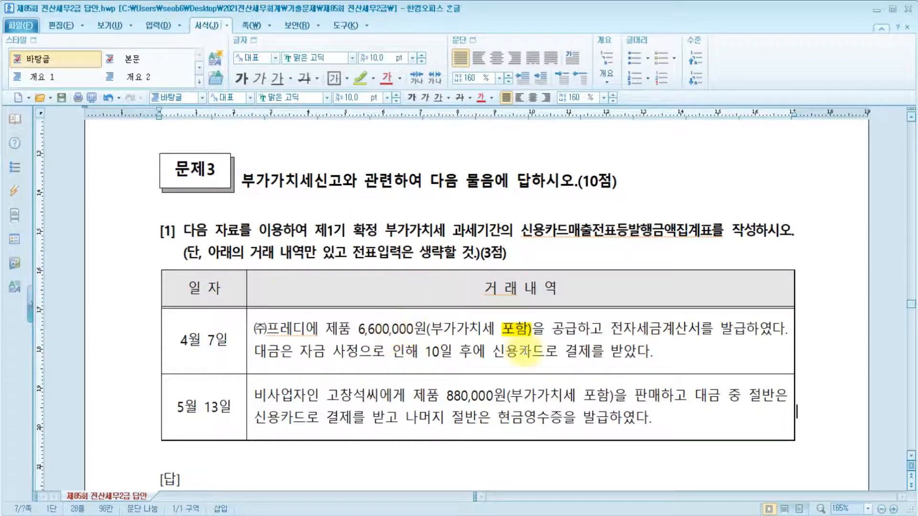
{"action": "left_click", "coordinate": [495, 515]}
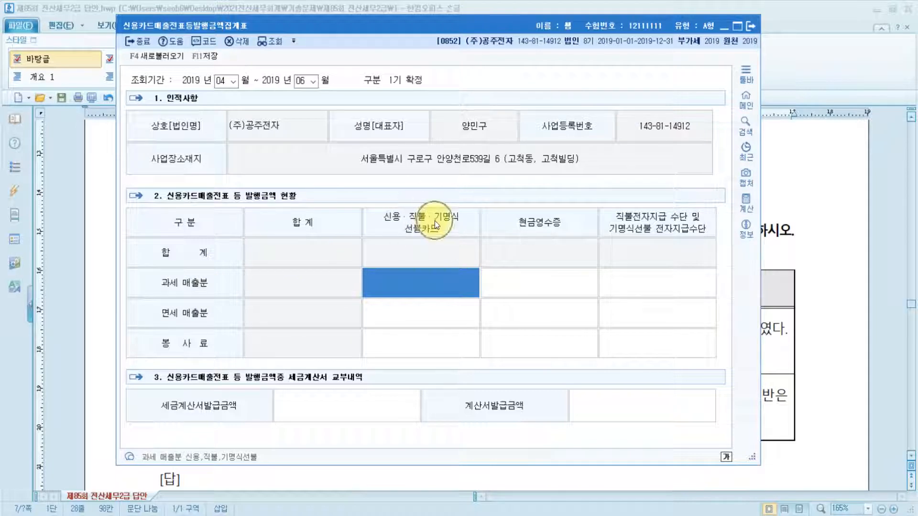
{"action": "type", "text": "6600000"}
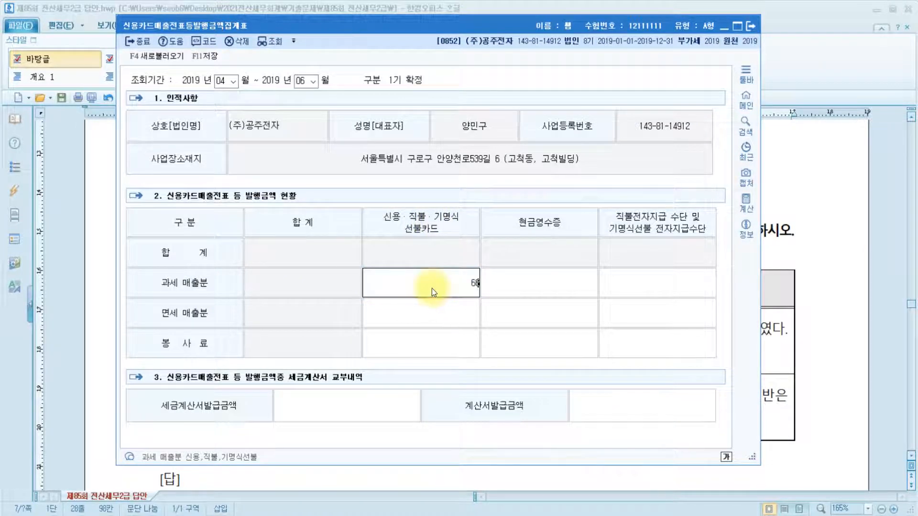
{"action": "key", "text": "Return"}
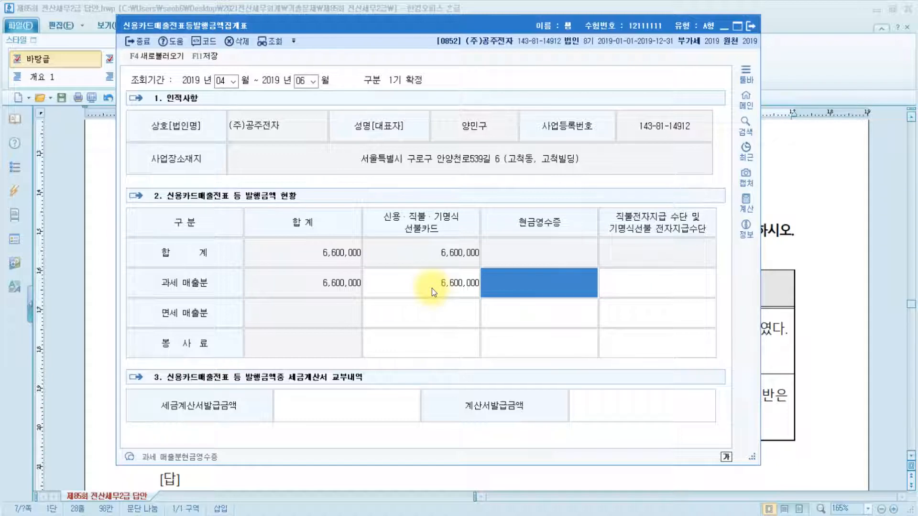
{"action": "left_click", "coordinate": [326, 403]}
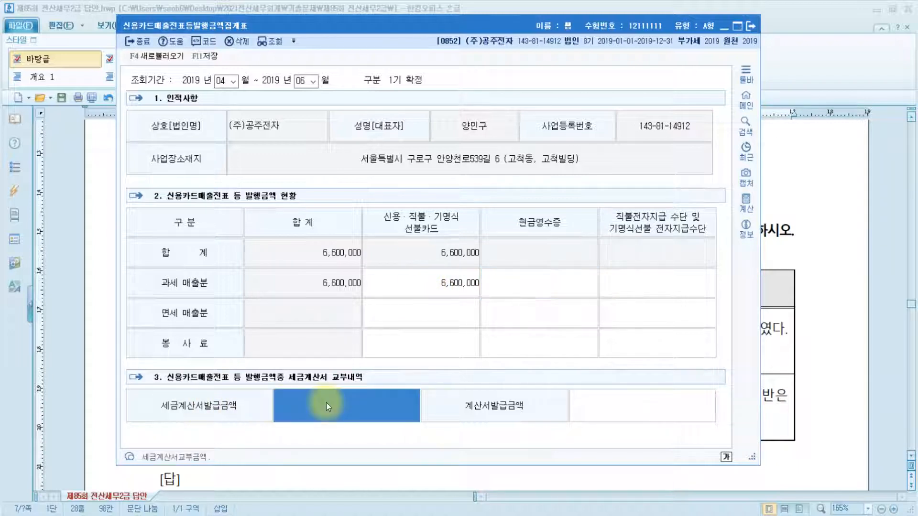
{"action": "type", "text": "6,600,000"}
{"action": "key", "text": "Return"}
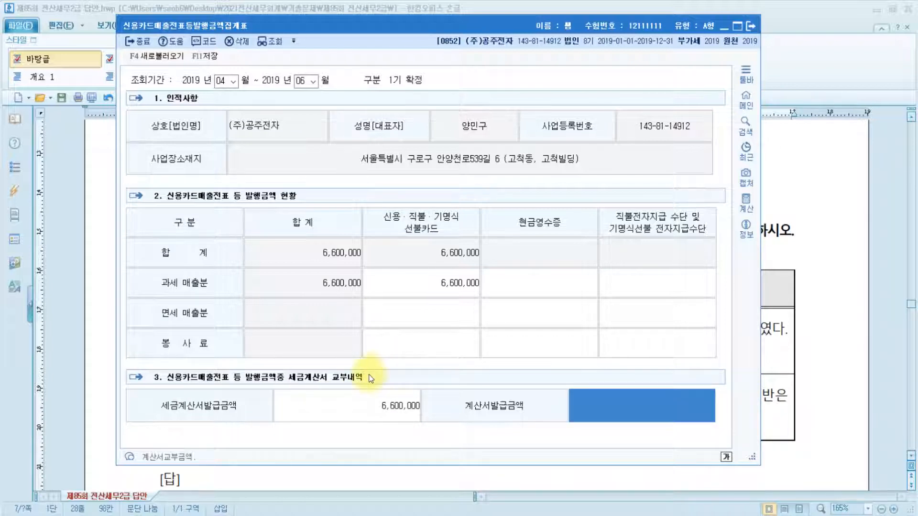
Step: Switch to the exam document and highlight "포함" in yellow in the 5월 13일 transaction
{"action": "left_click", "coordinate": [827, 376]}
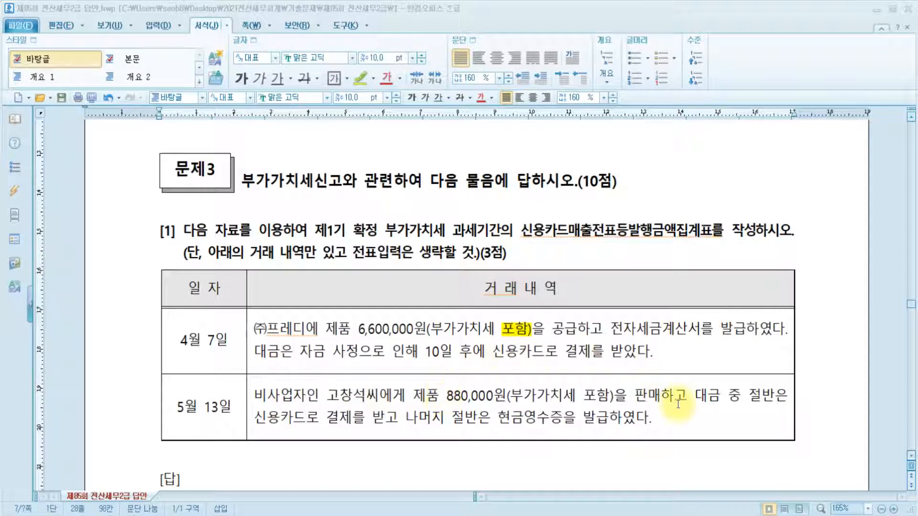
{"action": "left_click_drag", "start_coordinate": [584, 395], "coordinate": [608, 396]}
{"action": "left_click", "coordinate": [360, 78]}
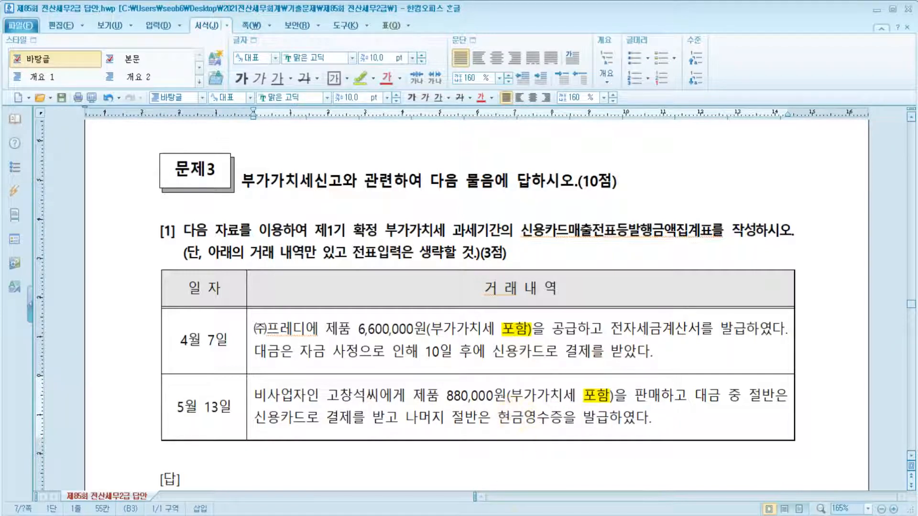
Step: Check the 5월 13일 transaction against the form and set the 과세 매출분 card amount to 7,040,000
{"action": "left_click", "coordinate": [484, 515]}
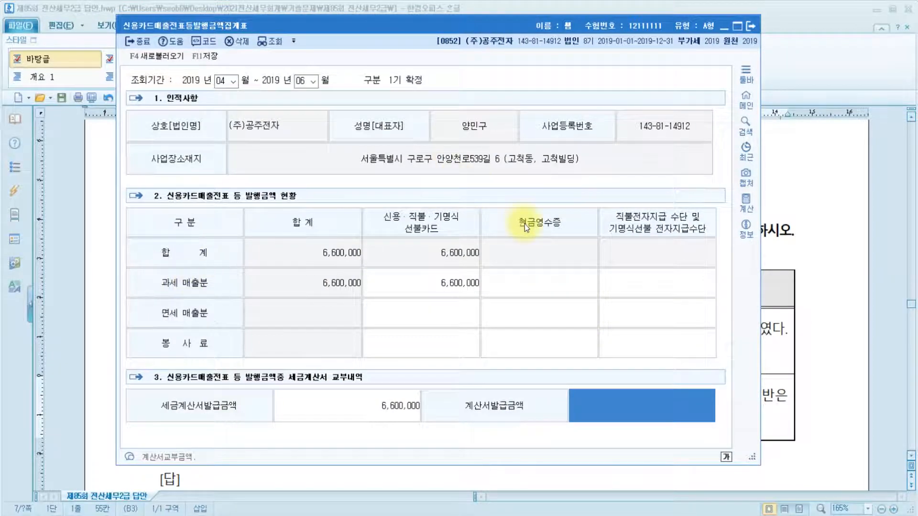
{"action": "left_click", "coordinate": [828, 400]}
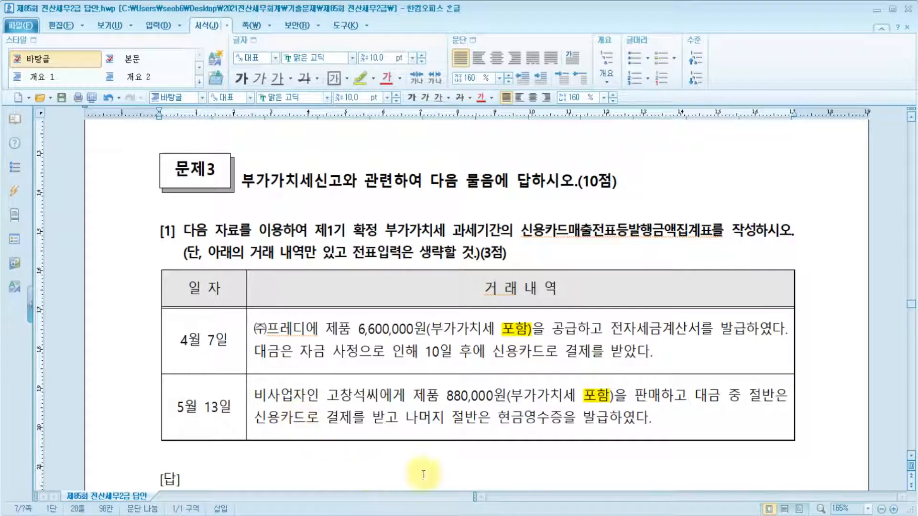
{"action": "key", "text": "alt+Tab"}
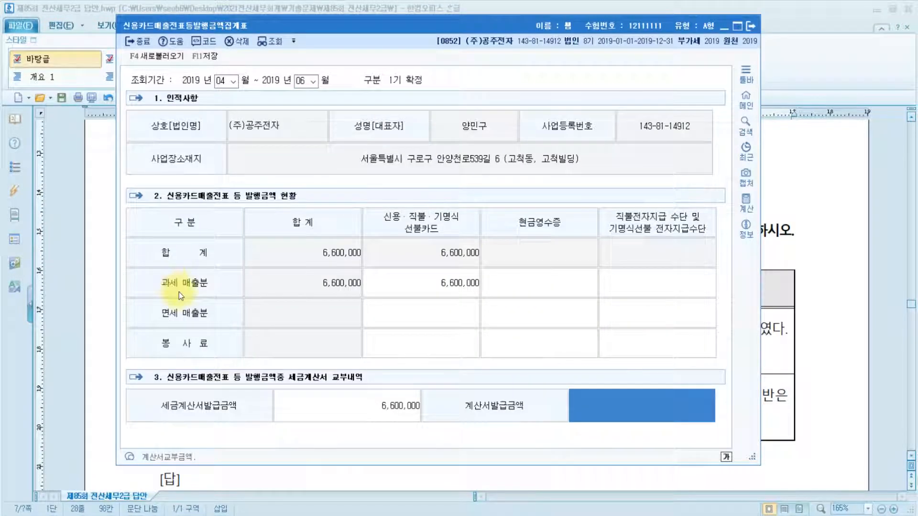
{"action": "left_click", "coordinate": [406, 229]}
{"action": "left_click", "coordinate": [448, 289]}
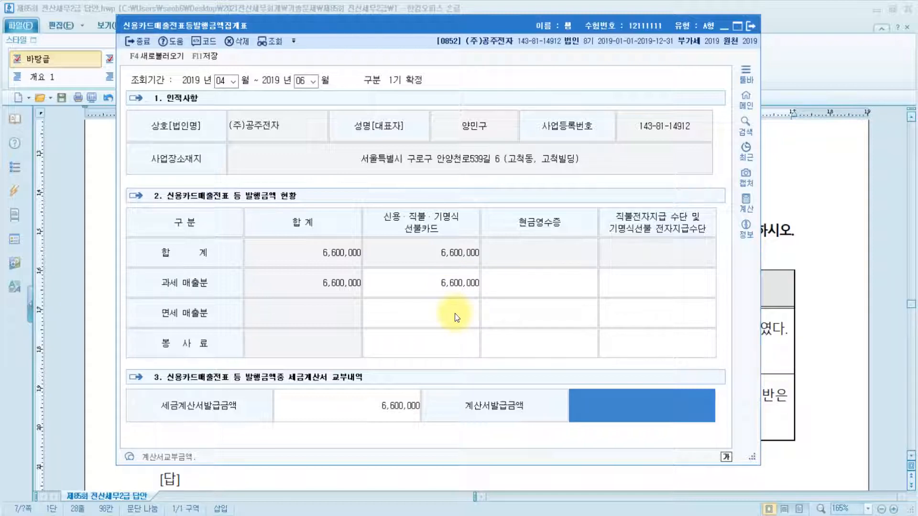
{"action": "left_click", "coordinate": [452, 287]}
{"action": "type", "text": "7040000"}
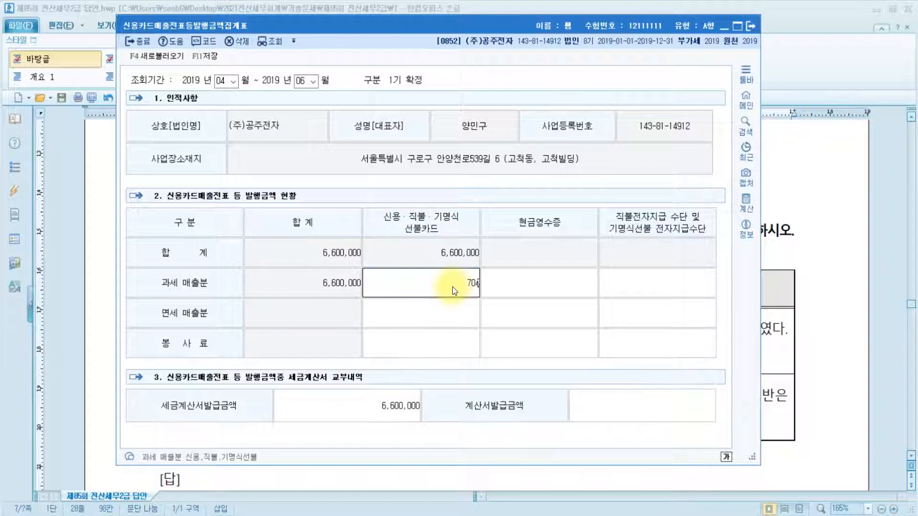
{"action": "key", "text": "Return"}
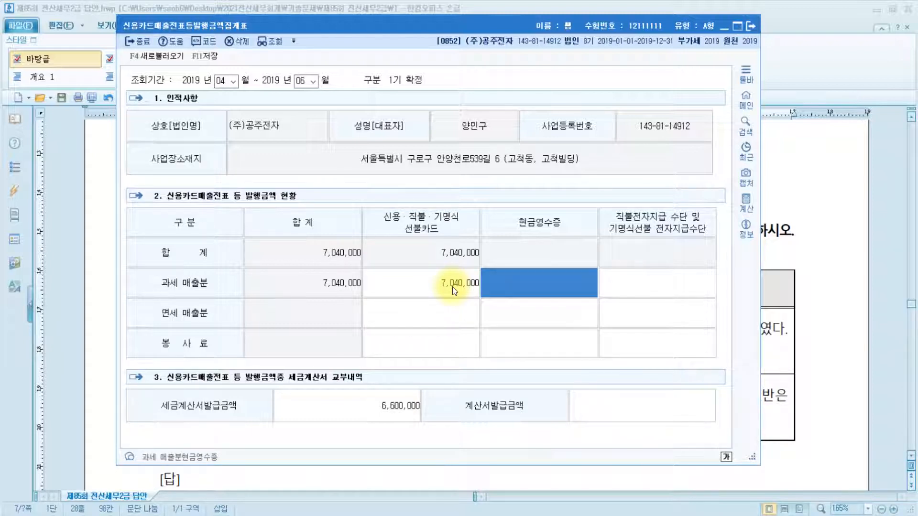
Step: Review question [1] in the exam document and enter 440,000 in the form as the 과세 매출분 amount for 현금영수증
{"action": "left_click", "coordinate": [868, 334]}
{"action": "scroll", "coordinate": [765, 330], "scroll_direction": "down", "scroll_amount": 12}
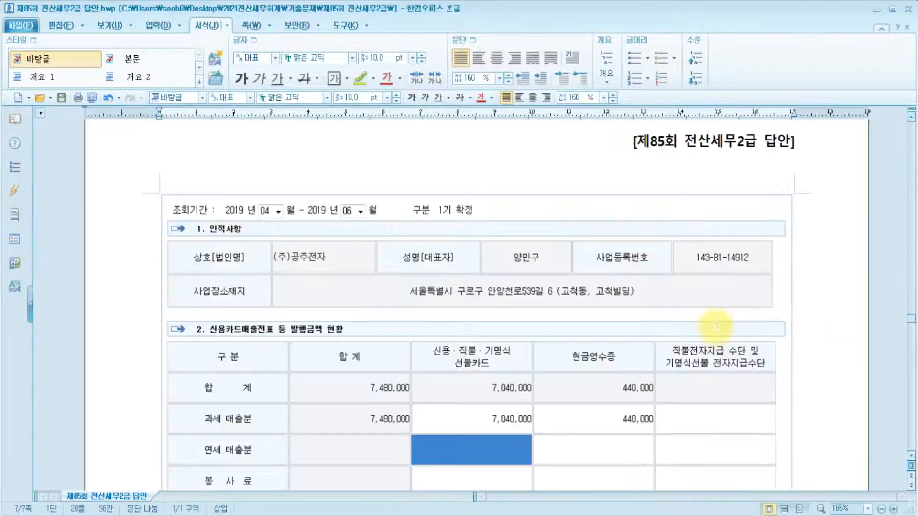
{"action": "scroll", "coordinate": [714, 324], "scroll_direction": "down", "scroll_amount": 3}
{"action": "scroll", "coordinate": [506, 302], "scroll_direction": "down", "scroll_amount": 10}
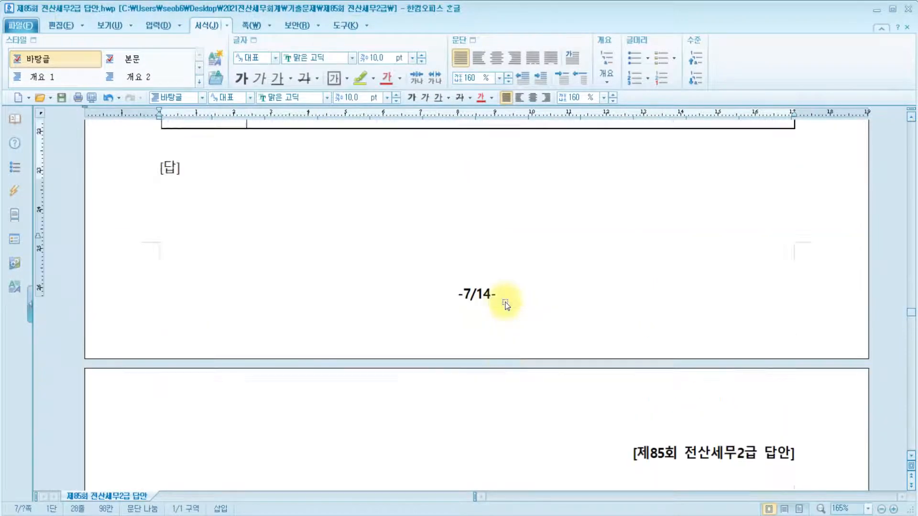
{"action": "scroll", "coordinate": [506, 303], "scroll_direction": "up", "scroll_amount": 10}
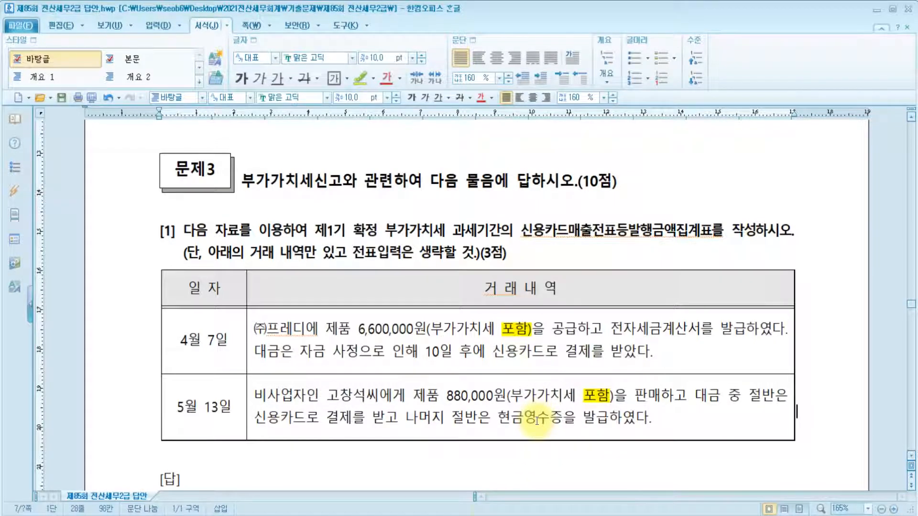
{"action": "key", "text": "alt+Tab"}
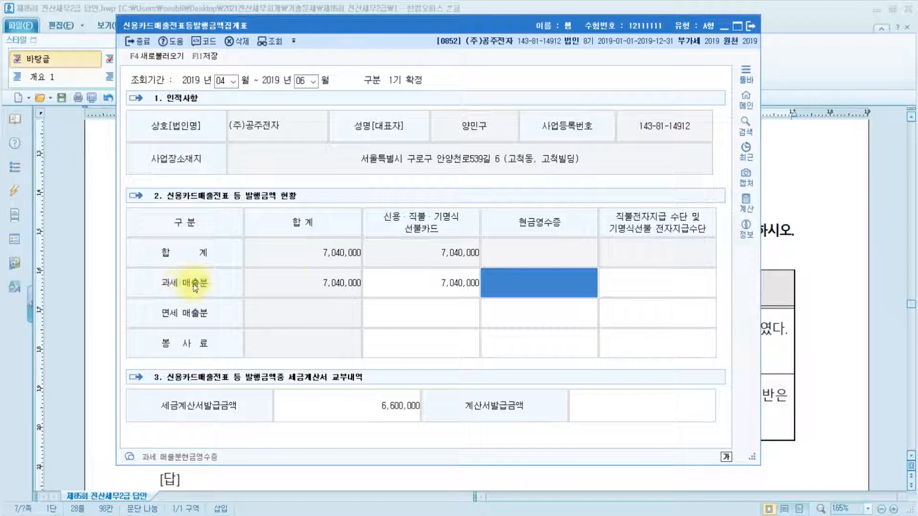
{"action": "left_click", "coordinate": [544, 291]}
{"action": "type", "text": "4400000"}
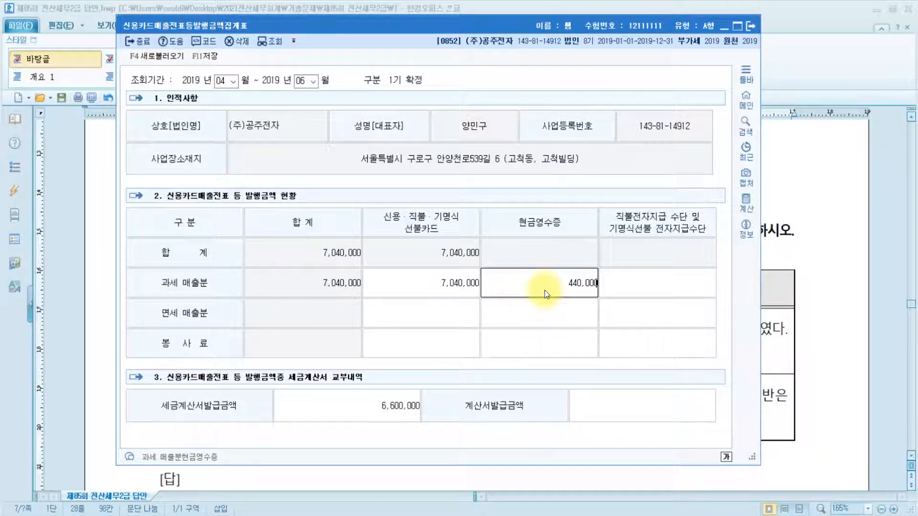
{"action": "key", "text": "Return"}
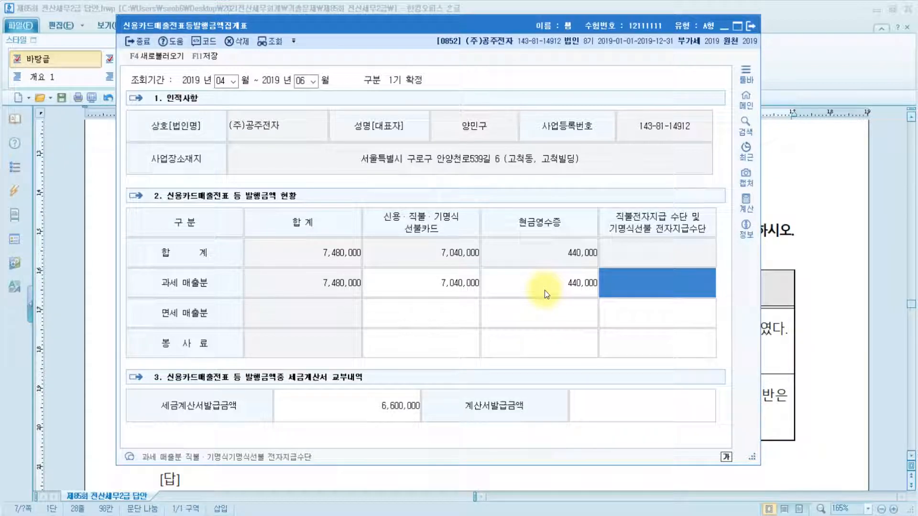
Step: Close the 신용카드매출전표등발행금액집계표 form, saving the modified data
{"action": "mouse_move", "coordinate": [458, 515]}
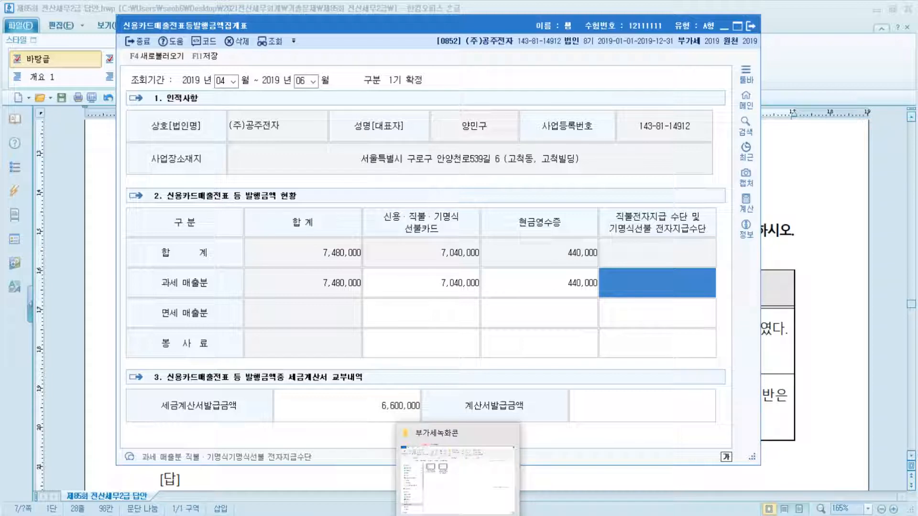
{"action": "left_click", "coordinate": [751, 27]}
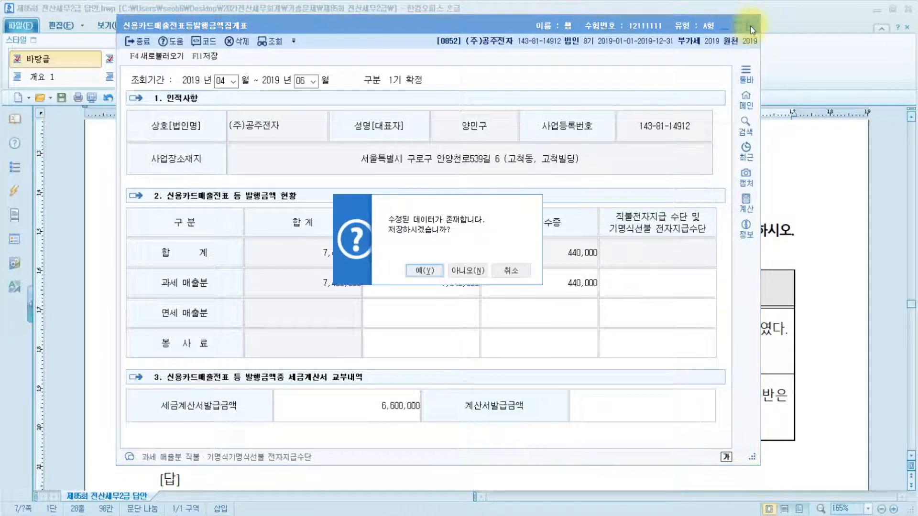
{"action": "left_click", "coordinate": [424, 270]}
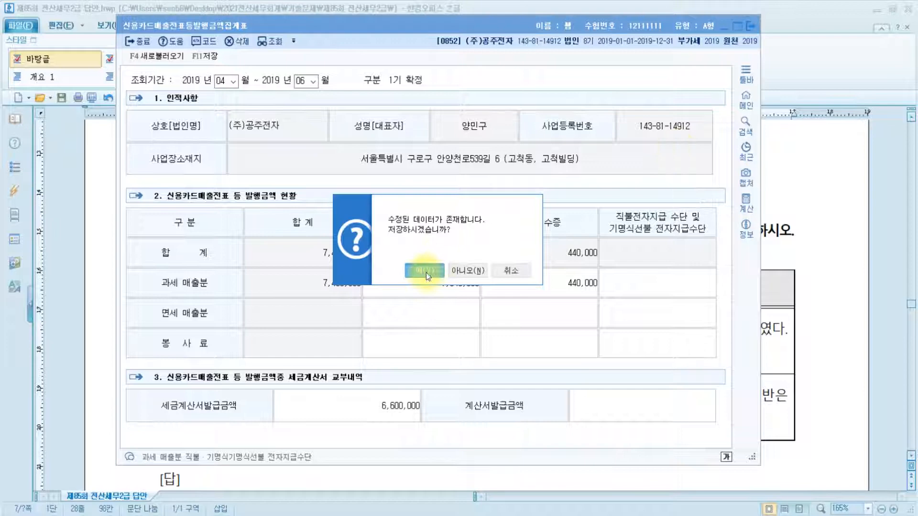
{"action": "left_click", "coordinate": [425, 270]}
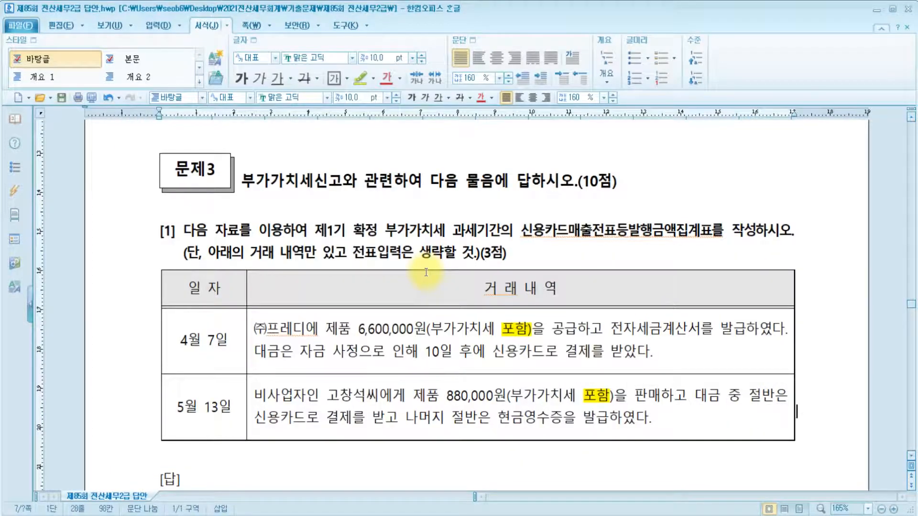
Step: Go to question [2] in the exam document and select the phrase "부가가치세 신고서를 작성하" in its instructions
{"action": "scroll", "coordinate": [426, 272], "scroll_direction": "down", "scroll_amount": 15}
{"action": "scroll", "coordinate": [426, 272], "scroll_direction": "down", "scroll_amount": 10}
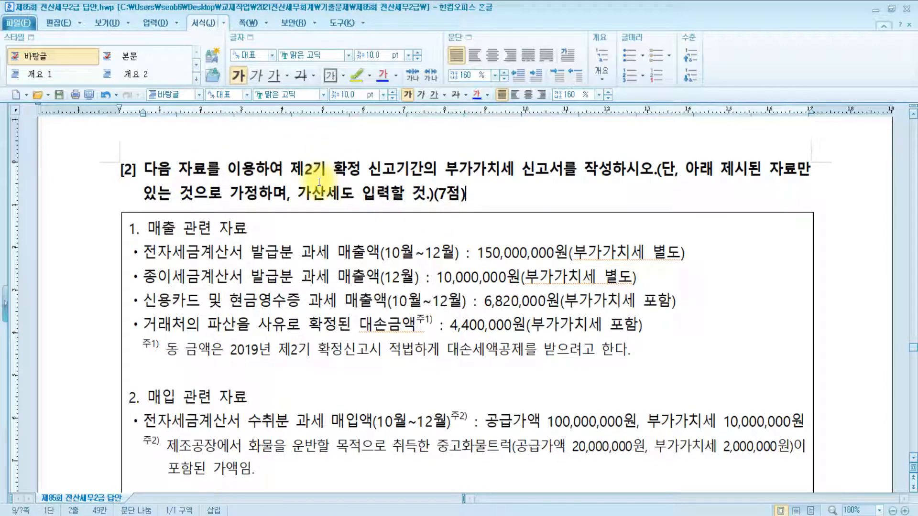
{"action": "left_click_drag", "start_coordinate": [443, 172], "coordinate": [625, 178]}
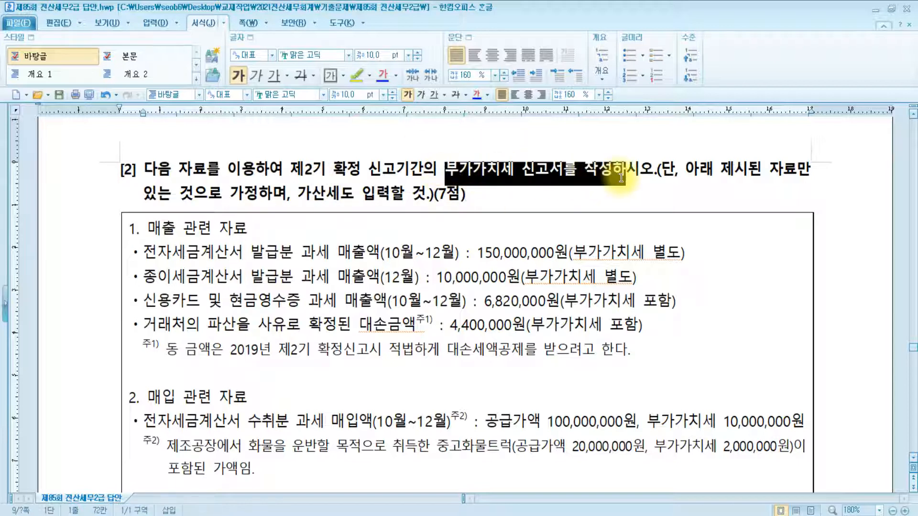
Step: Highlight the selected phrase "부가가치세 신고서를 작성하" in yellow
{"action": "left_click", "coordinate": [358, 74]}
{"action": "left_click", "coordinate": [545, 203]}
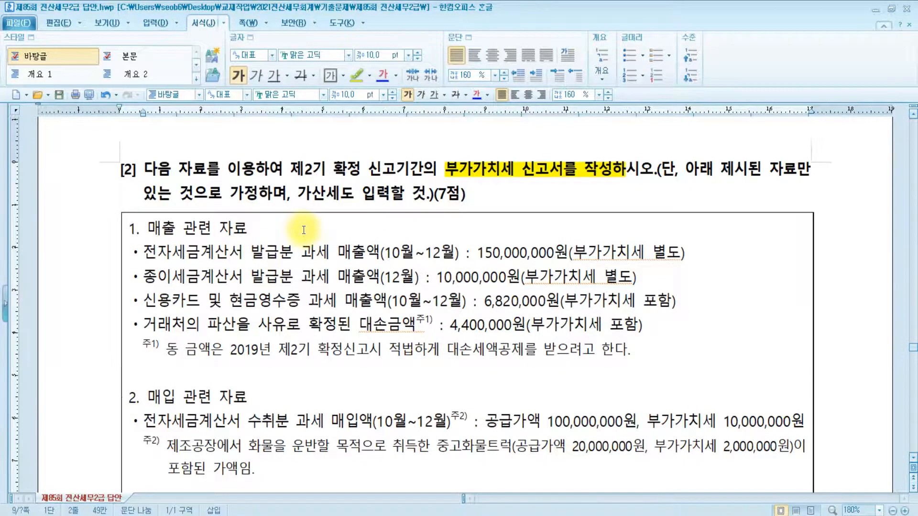
Step: Review the 매출 관련 자료 and 매입 관련 자료 of question [2], focusing on the 종이세금계산서 발급분 line
{"action": "scroll", "coordinate": [302, 230], "scroll_direction": "down", "scroll_amount": 5}
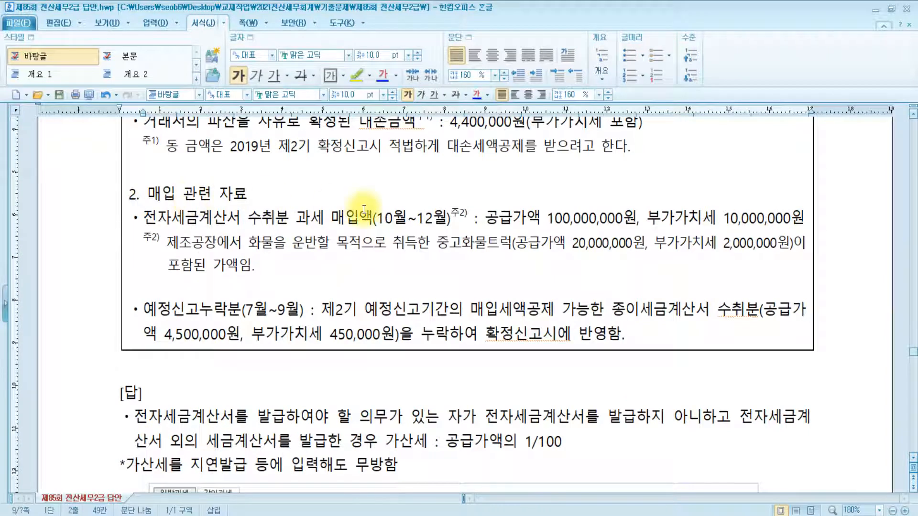
{"action": "scroll", "coordinate": [365, 210], "scroll_direction": "up", "scroll_amount": 5}
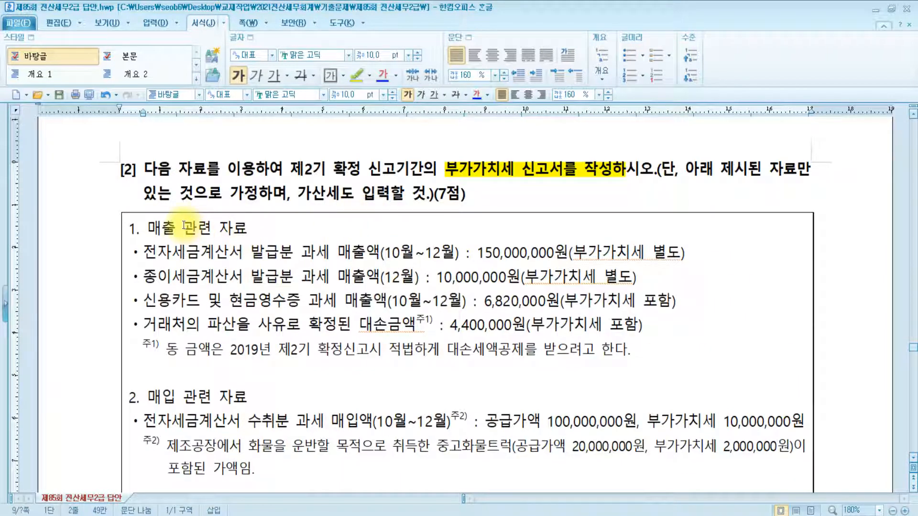
{"action": "left_click_drag", "start_coordinate": [143, 277], "coordinate": [291, 282]}
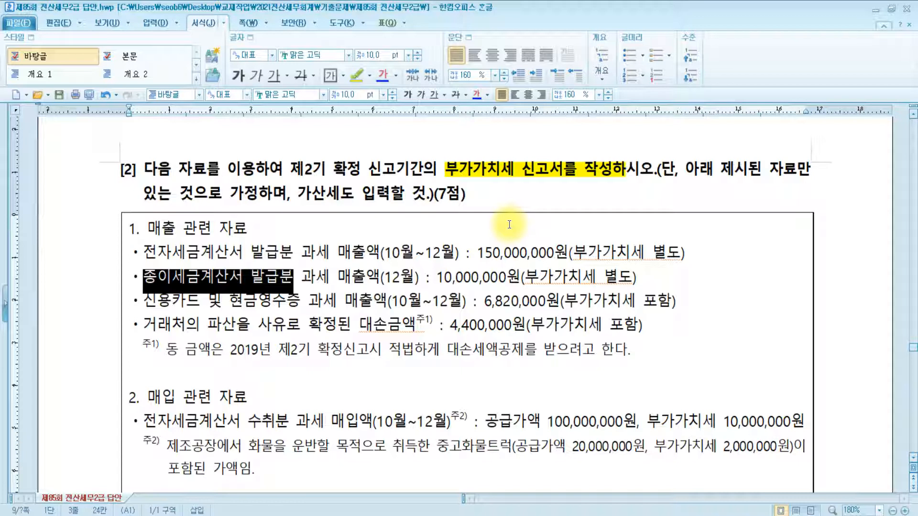
{"action": "left_click", "coordinate": [242, 281]}
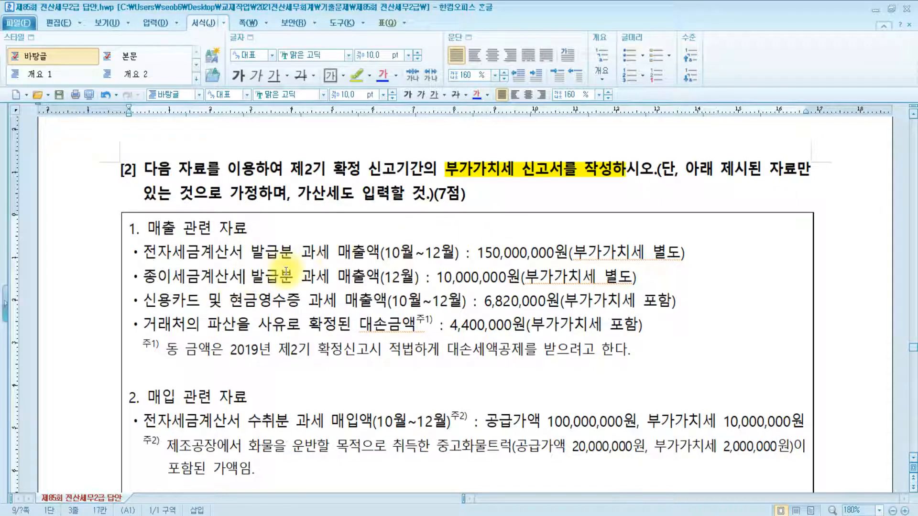
{"action": "left_click_drag", "start_coordinate": [143, 277], "coordinate": [240, 284]}
{"action": "scroll", "coordinate": [282, 296], "scroll_direction": "down", "scroll_amount": 5}
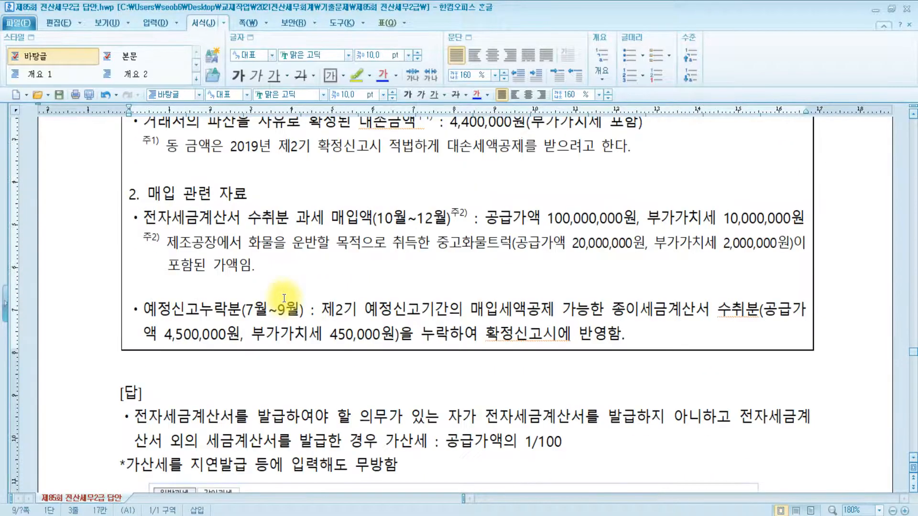
{"action": "scroll", "coordinate": [522, 310], "scroll_direction": "up", "scroll_amount": 5}
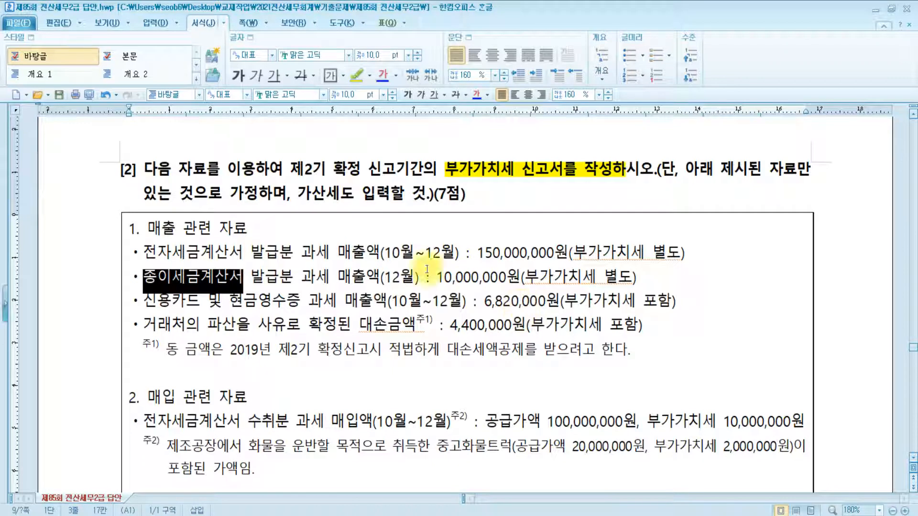
{"action": "left_click", "coordinate": [248, 230]}
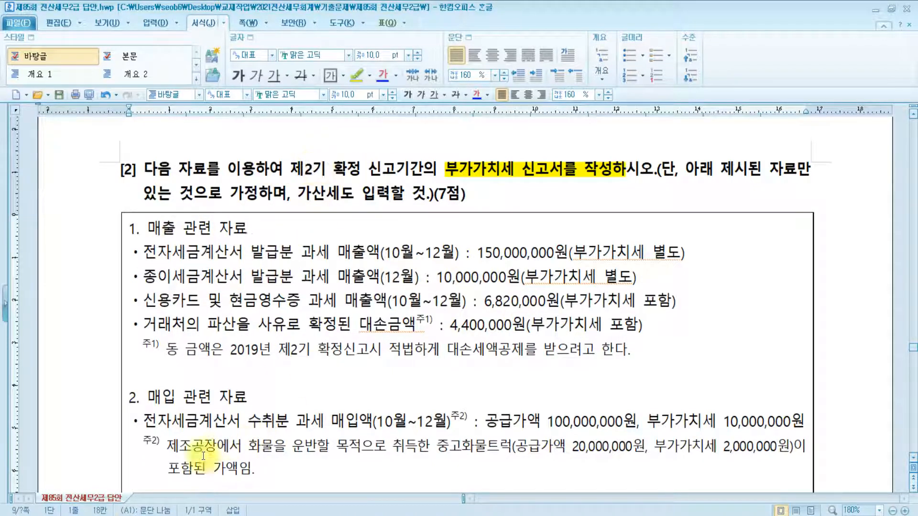
Step: Switch to KcLep, open the 부가가치세신고서 form and set its 조회기간 to October through December 2019
{"action": "left_click", "coordinate": [144, 515]}
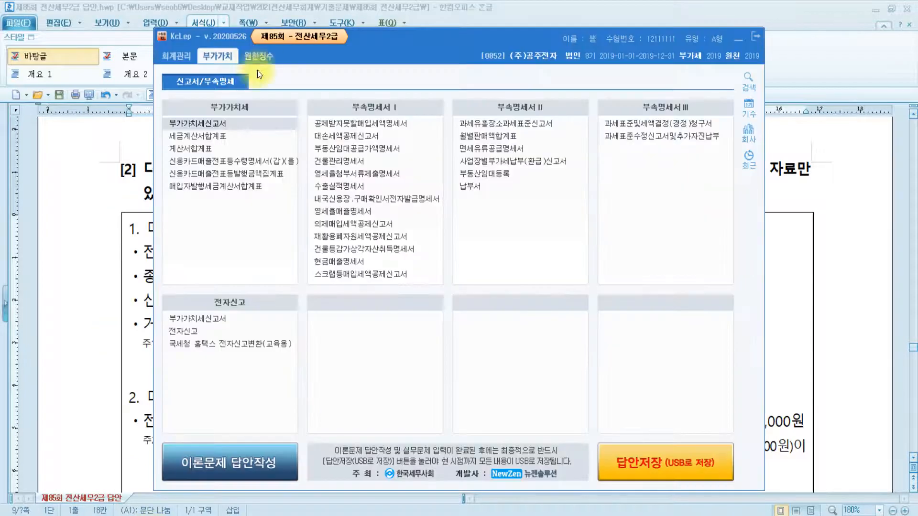
{"action": "left_click", "coordinate": [230, 126]}
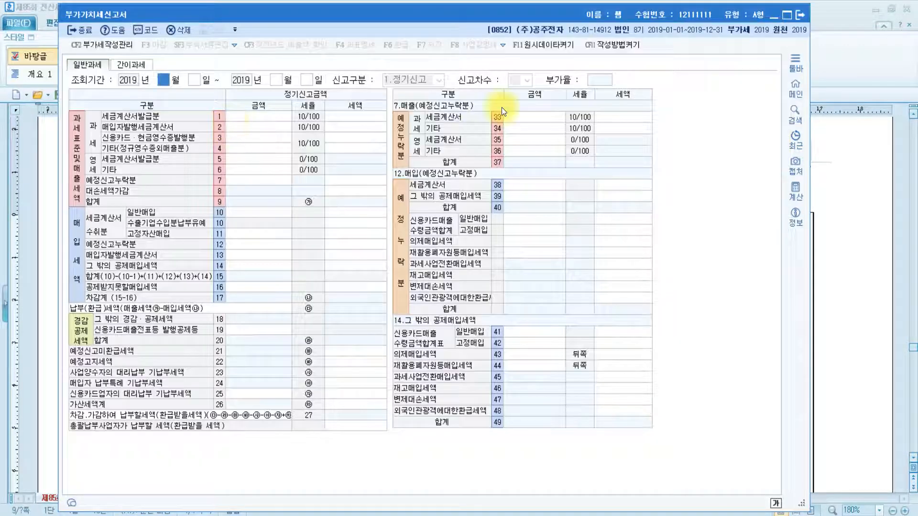
{"action": "type", "text": "10"}
{"action": "key", "text": "Return"}
{"action": "type", "text": "12"}
{"action": "key", "text": "Return"}
{"action": "key", "text": "Return"}
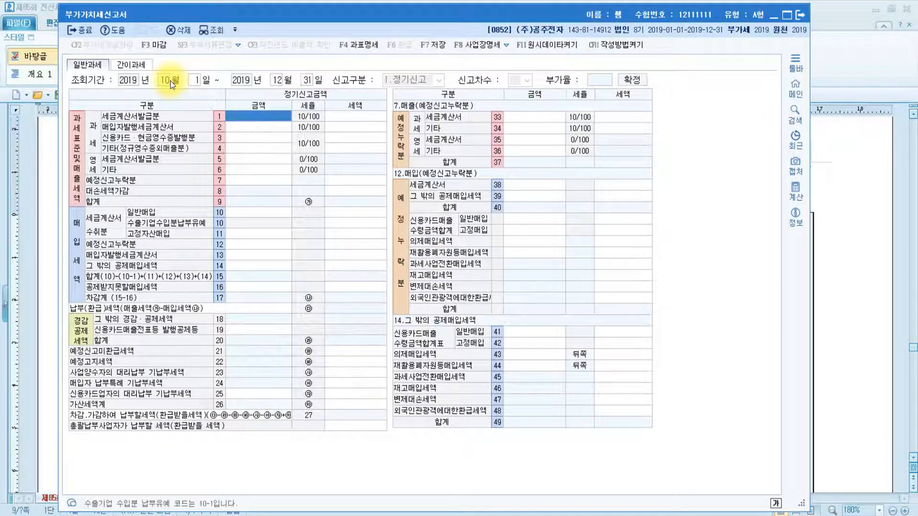
Step: Check the electronic and paper invoice sales in the exam document and enter 160,000,000 as the 세금계산서발급분 amount in row 1
{"action": "left_click", "coordinate": [879, 302]}
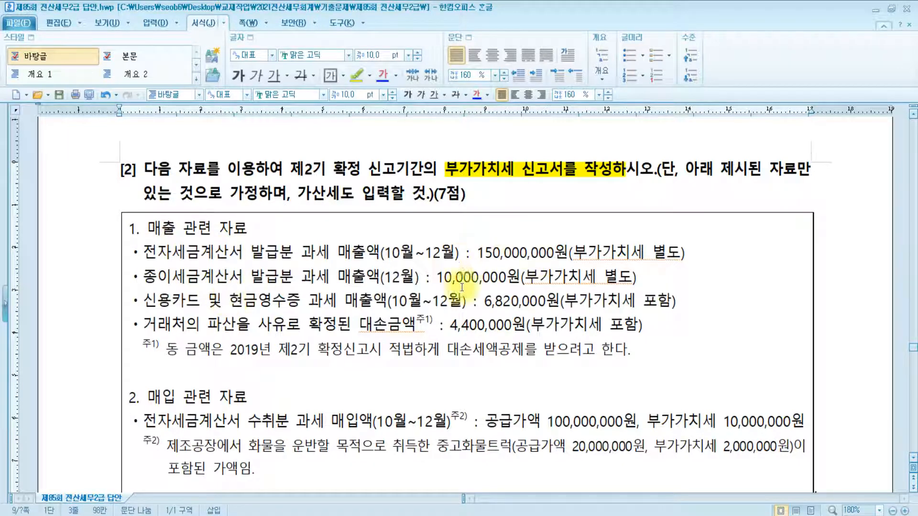
{"action": "key", "text": "alt+Tab"}
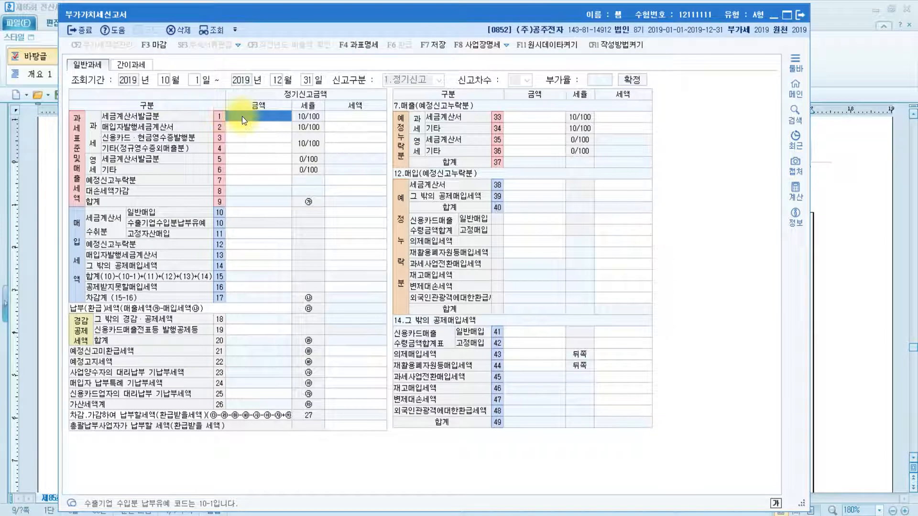
{"action": "type", "text": "160000000"}
{"action": "key", "text": "Return"}
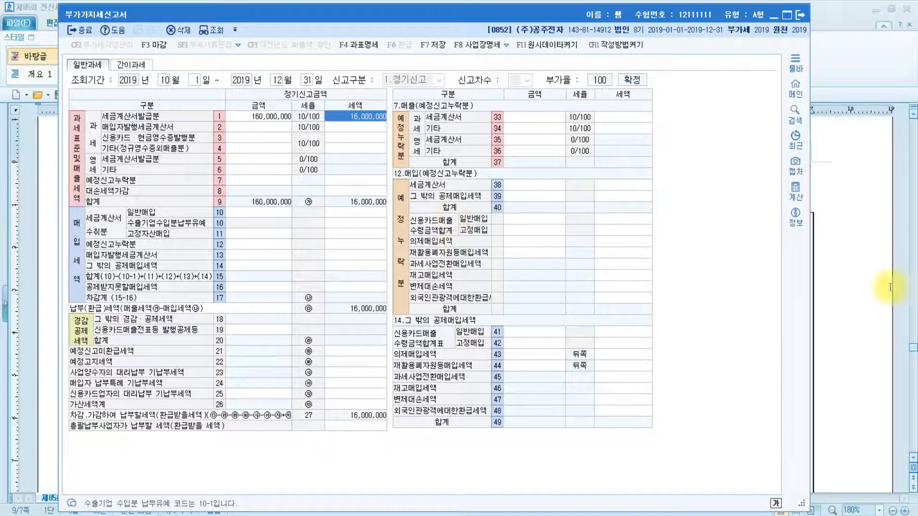
Step: Reread the 종이세금계산서 발급분 line in the exam document and examine its penalty rule in 2020세무2급 가산세.pdf
{"action": "left_click", "coordinate": [858, 287]}
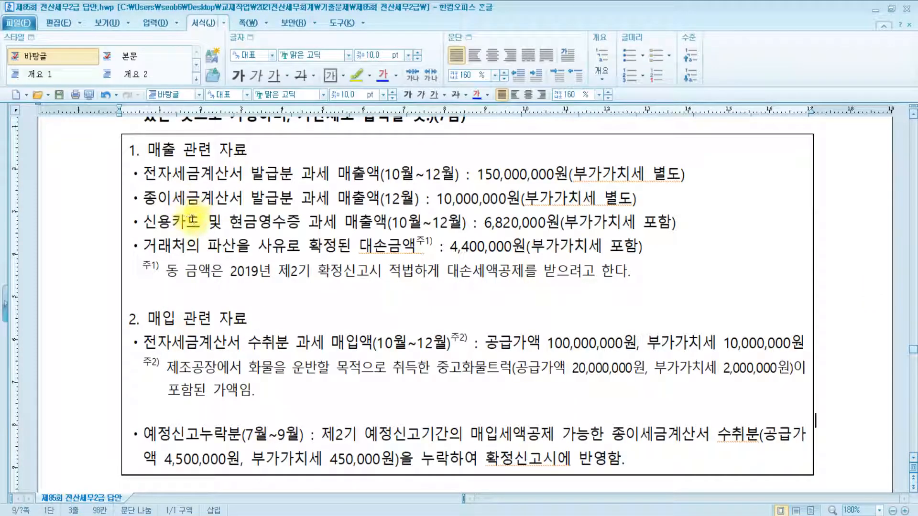
{"action": "left_click_drag", "start_coordinate": [144, 199], "coordinate": [234, 199]}
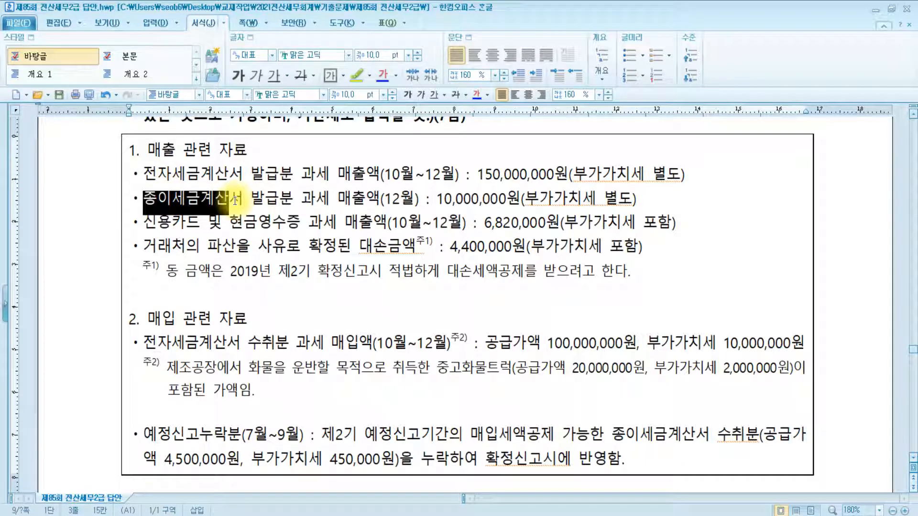
{"action": "left_click", "coordinate": [174, 199]}
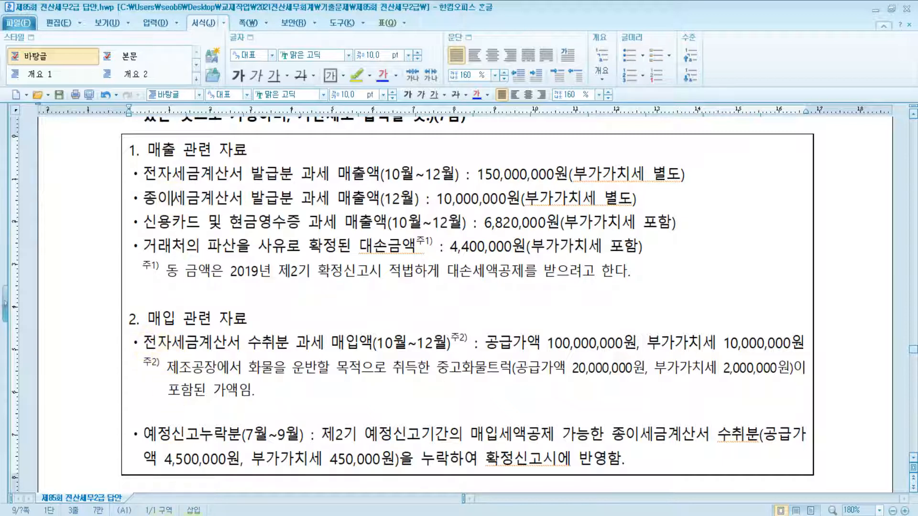
{"action": "key", "text": "alt+Tab"}
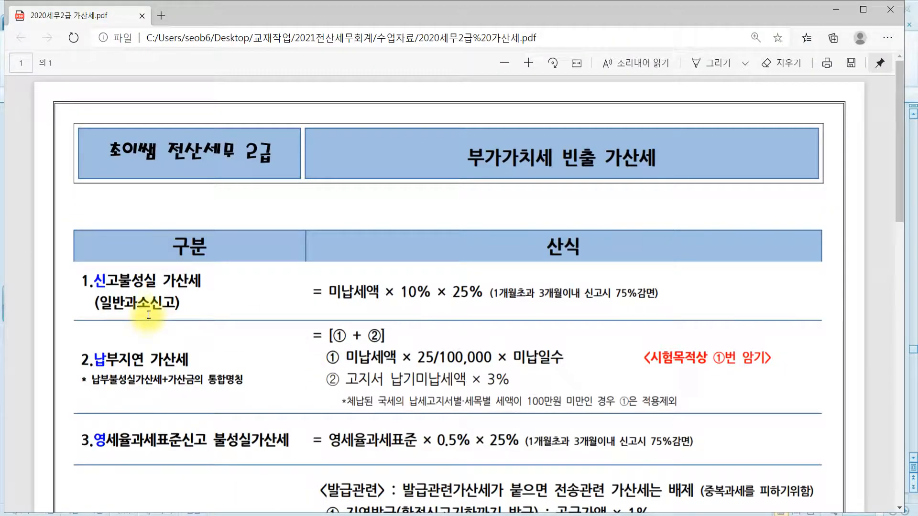
{"action": "scroll", "coordinate": [148, 314], "scroll_direction": "down", "scroll_amount": 3}
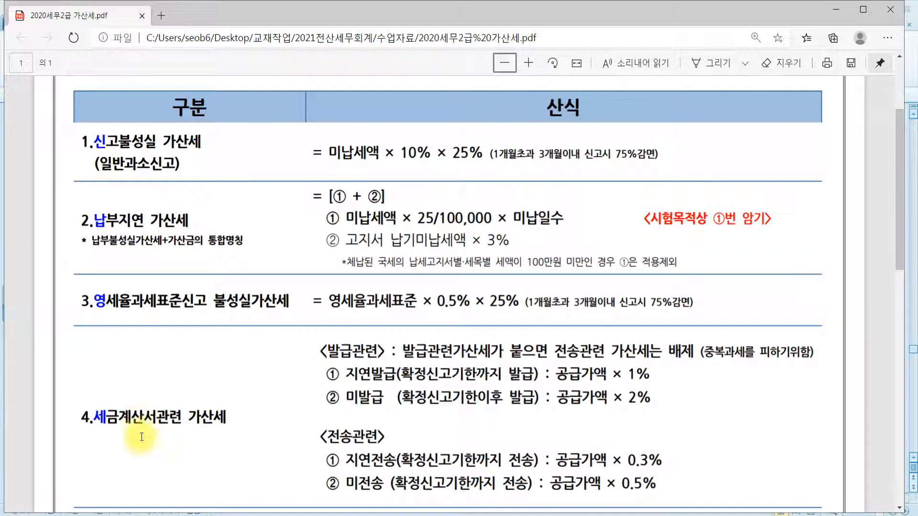
{"action": "scroll", "coordinate": [141, 437], "scroll_direction": "down", "scroll_amount": 4}
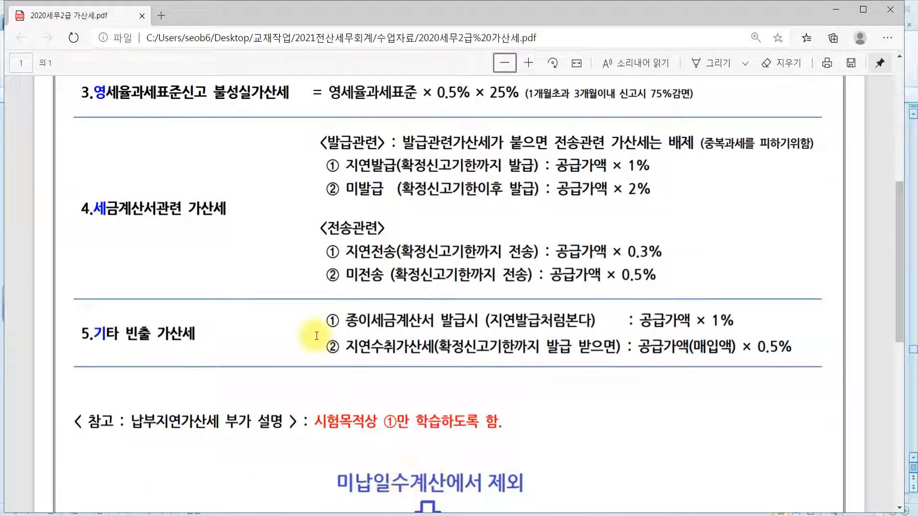
{"action": "left_click", "coordinate": [215, 334]}
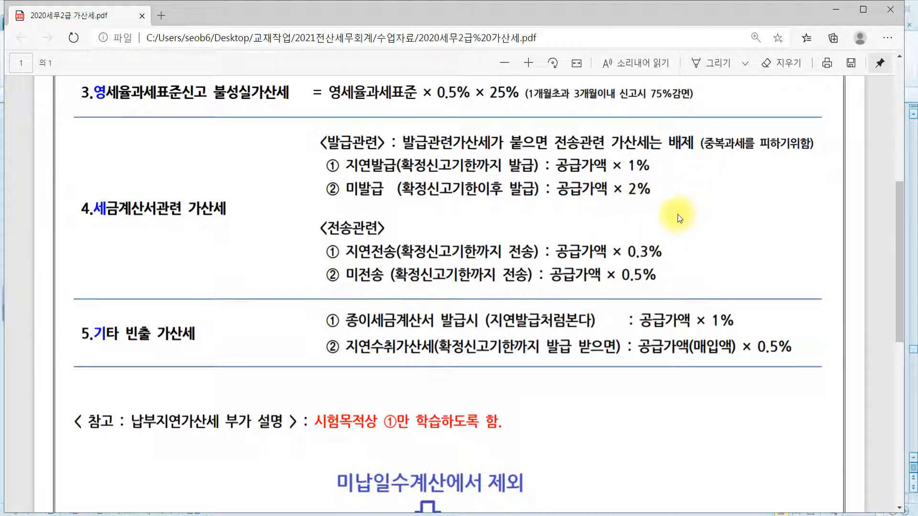
{"action": "left_click", "coordinate": [730, 322]}
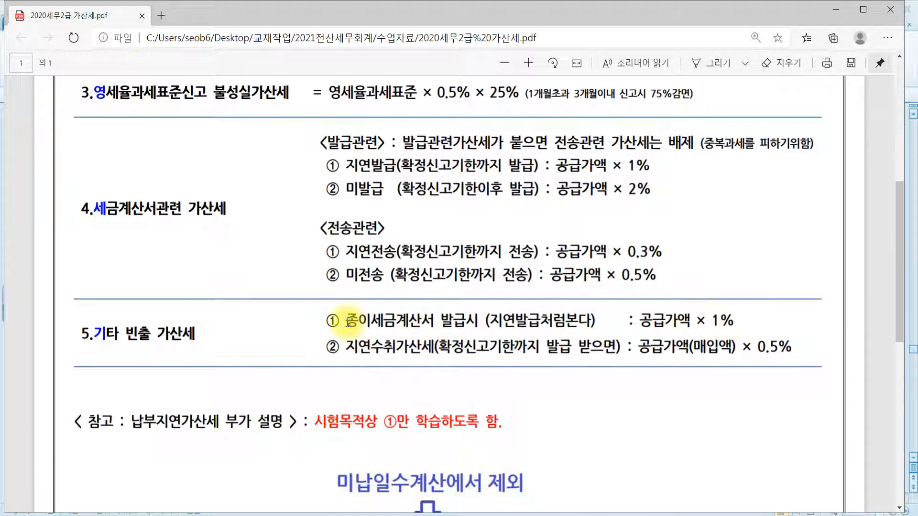
{"action": "left_click", "coordinate": [375, 167]}
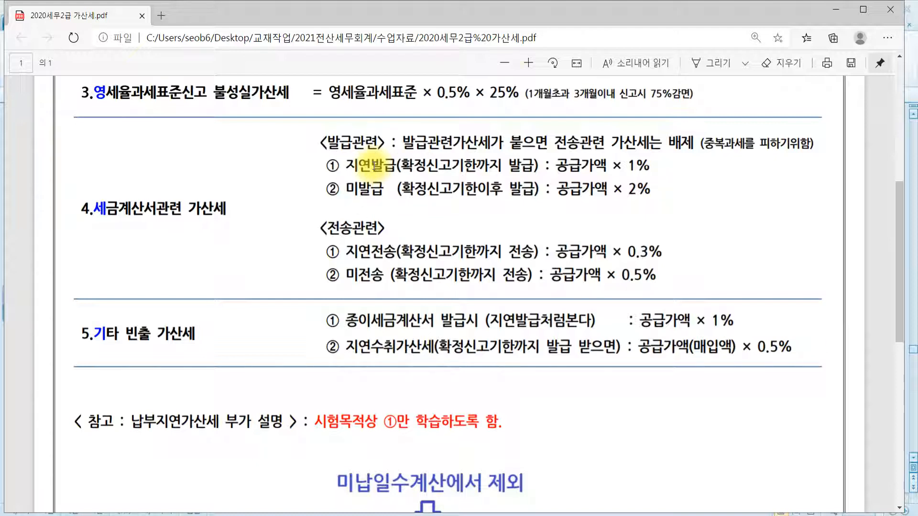
{"action": "left_click", "coordinate": [835, 12]}
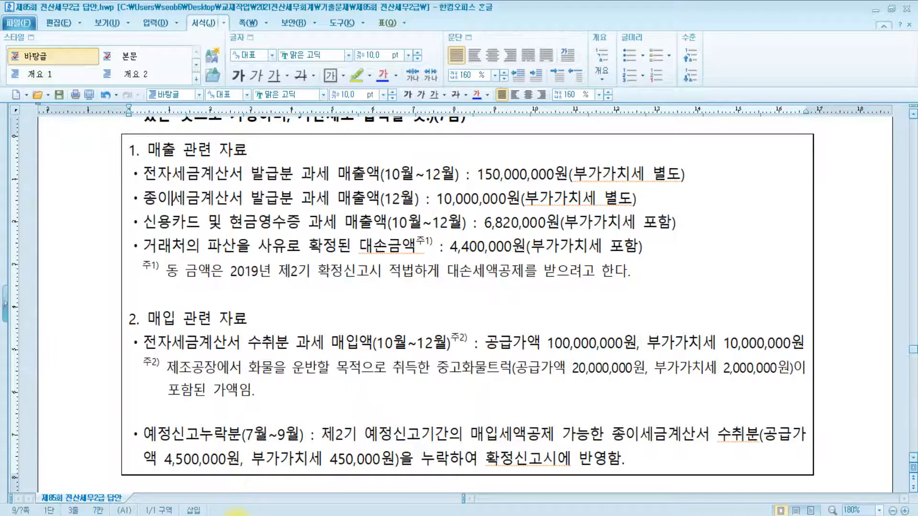
Step: Return to the VAT form, open the 가산세명세 through row 26 and enter 10,000,000 as the 지연발급 등 amount in row 62
{"action": "left_click", "coordinate": [234, 515]}
{"action": "left_click", "coordinate": [363, 404]}
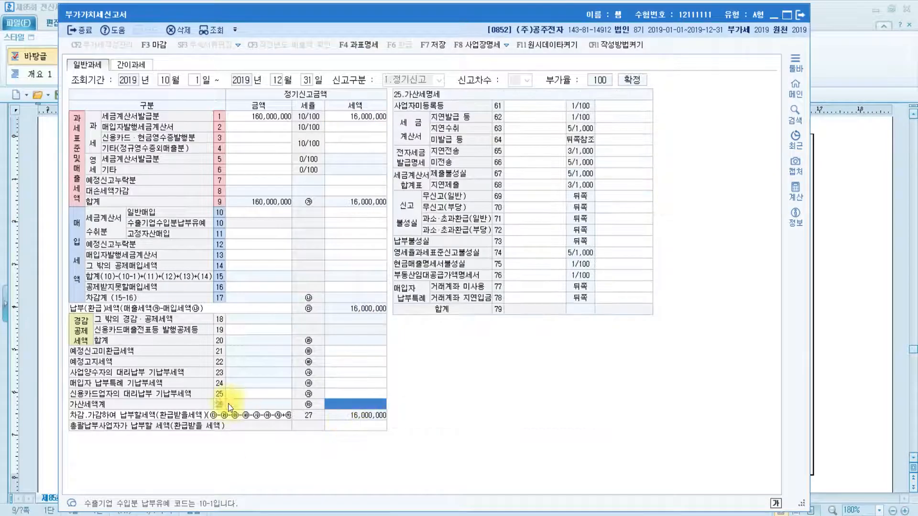
{"action": "left_click", "coordinate": [102, 410]}
{"action": "left_click", "coordinate": [337, 417]}
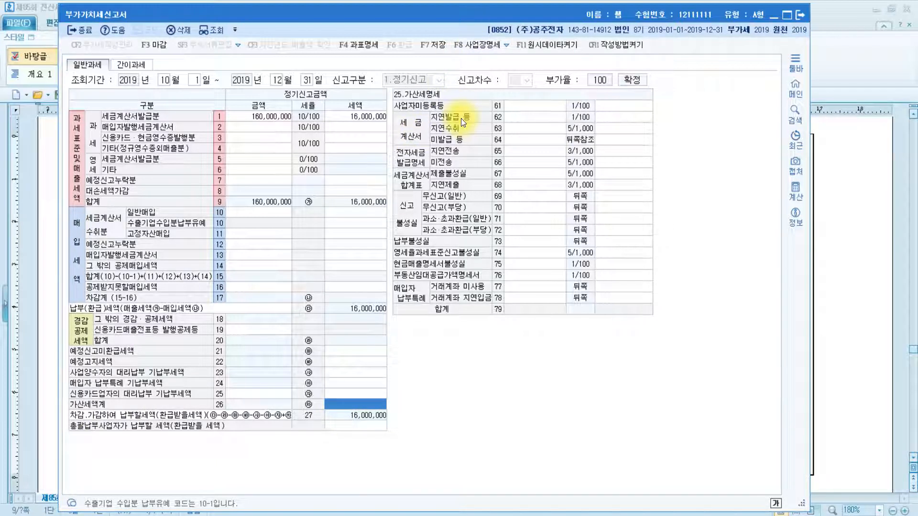
{"action": "left_click", "coordinate": [524, 116]}
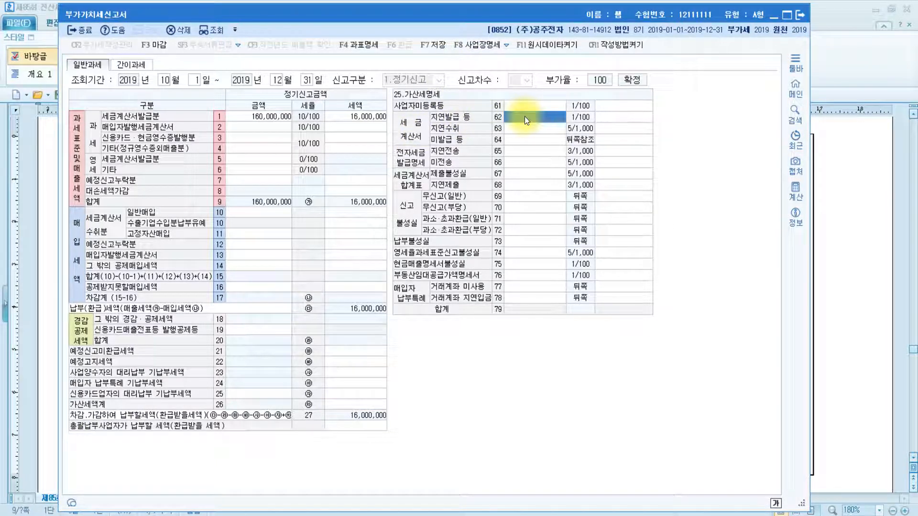
{"action": "left_click", "coordinate": [846, 213]}
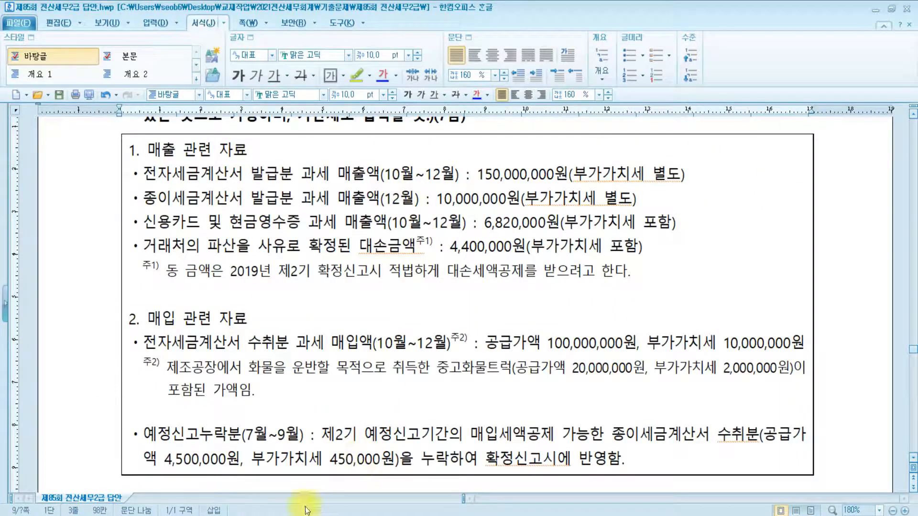
{"action": "key", "text": "alt+Tab"}
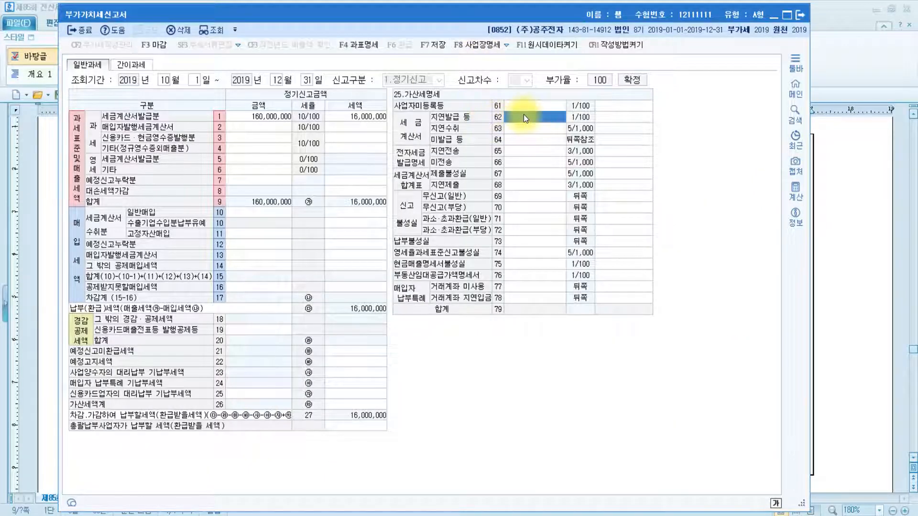
{"action": "type", "text": "10000000"}
{"action": "key", "text": "Return"}
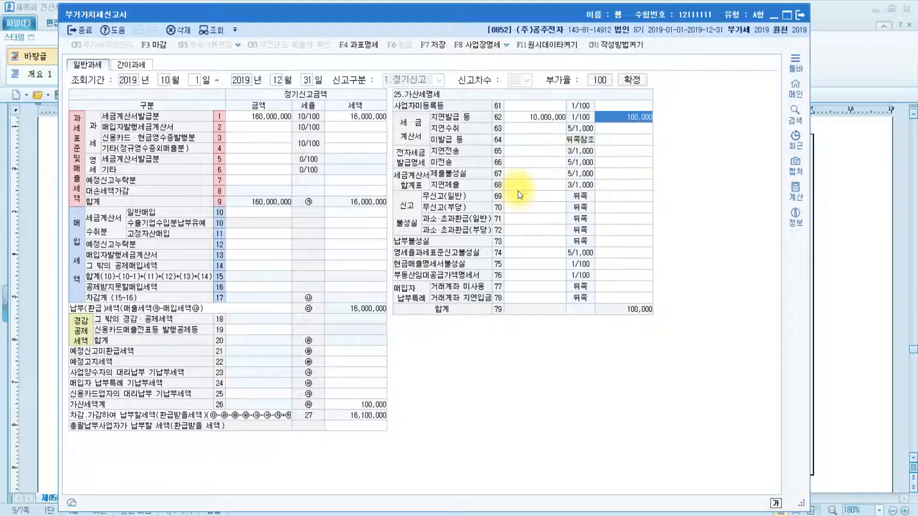
{"action": "left_click", "coordinate": [526, 141]}
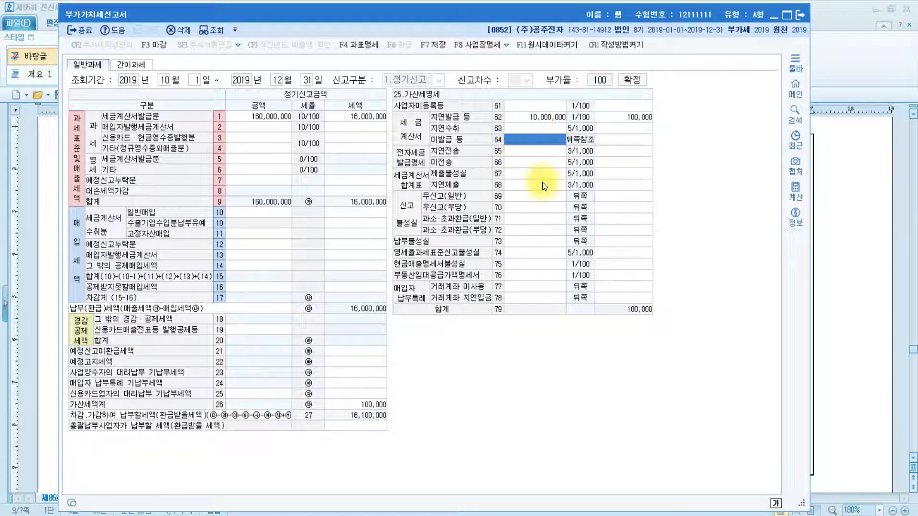
{"action": "left_click", "coordinate": [511, 116]}
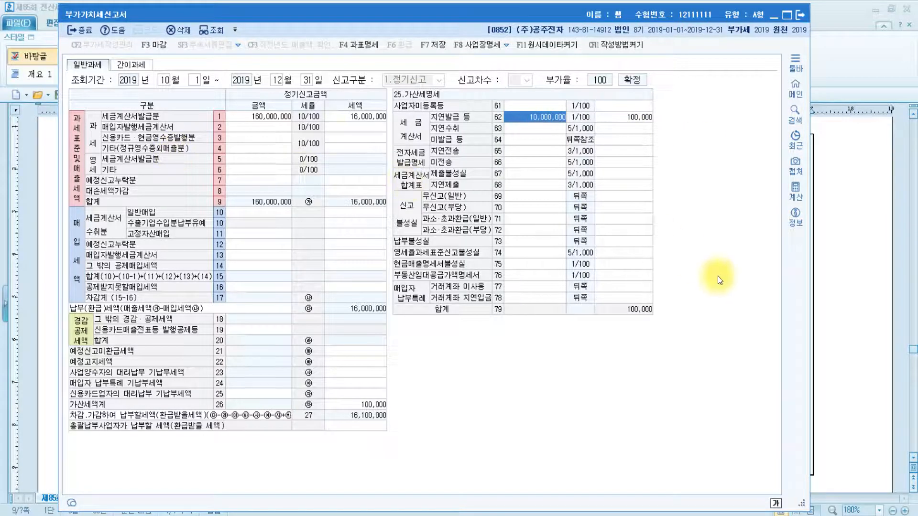
Step: In the exam document, highlight "포함)" on the 신용카드 및 현금영수증 과세 매출액 line in yellow
{"action": "left_click", "coordinate": [839, 242]}
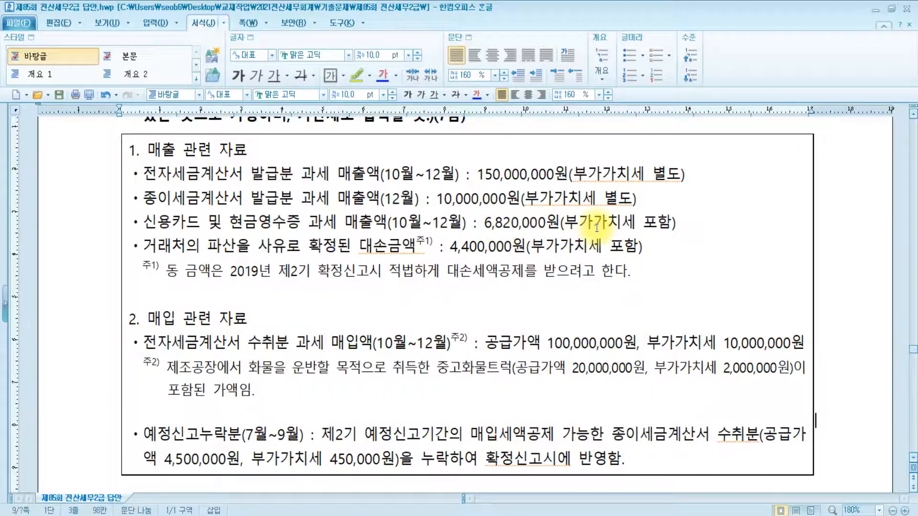
{"action": "left_click_drag", "start_coordinate": [644, 223], "coordinate": [681, 228]}
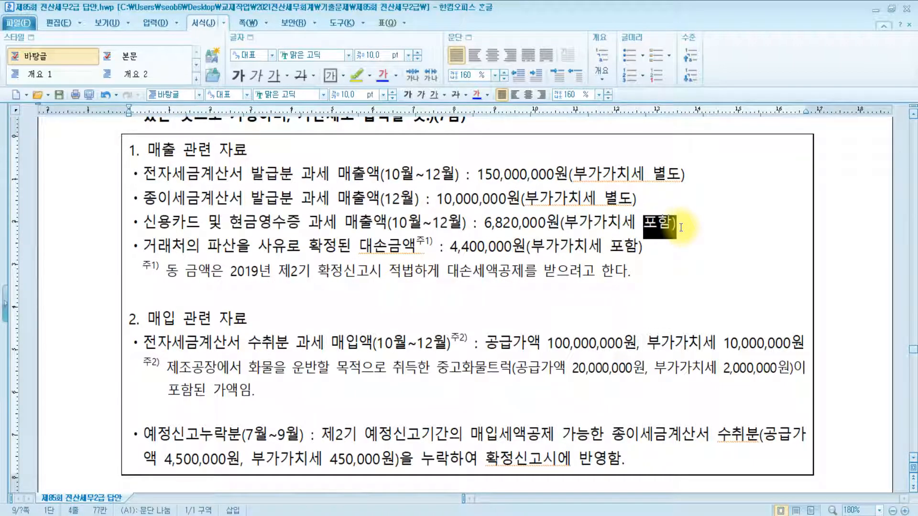
{"action": "left_click", "coordinate": [352, 72]}
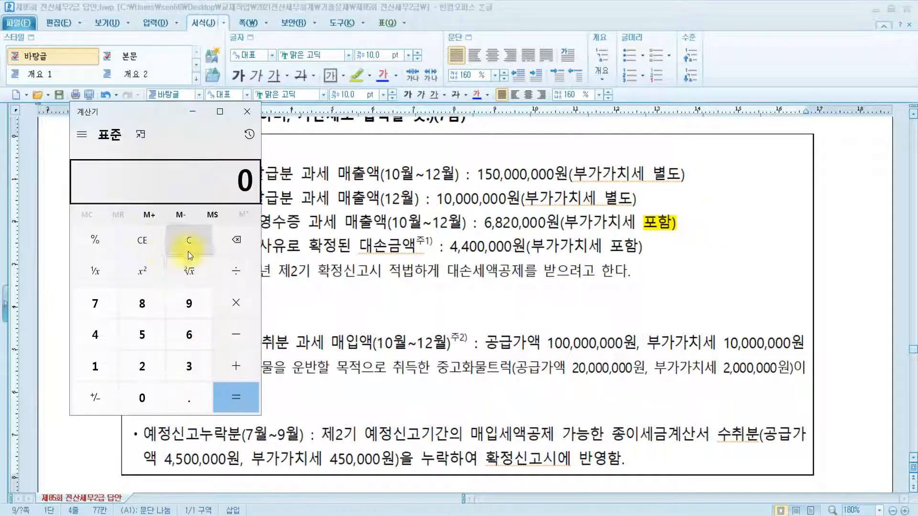
Step: Divide 6,820,000 by 1.1 in the calculator and enter 6,200,000 as the 신용카드·현금영수증발행분 amount in row 3 of the VAT form
{"action": "left_click", "coordinate": [194, 237]}
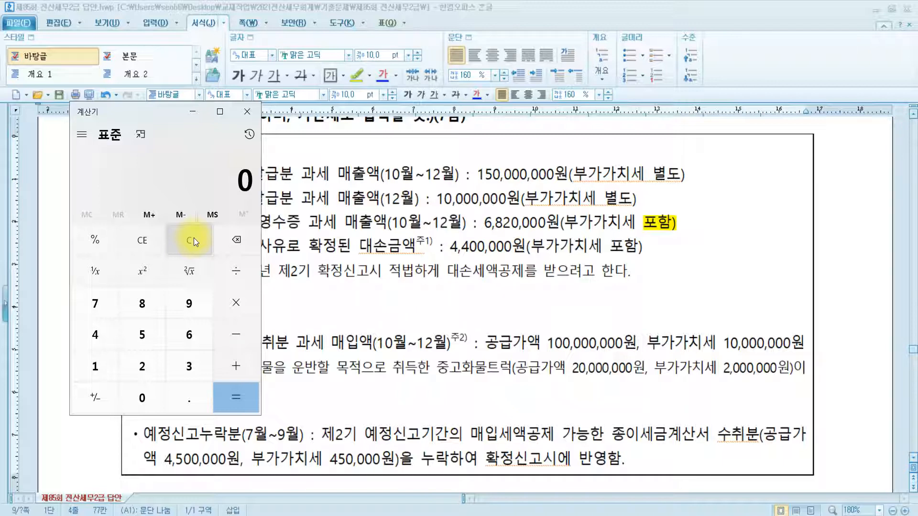
{"action": "type", "text": "6820000"}
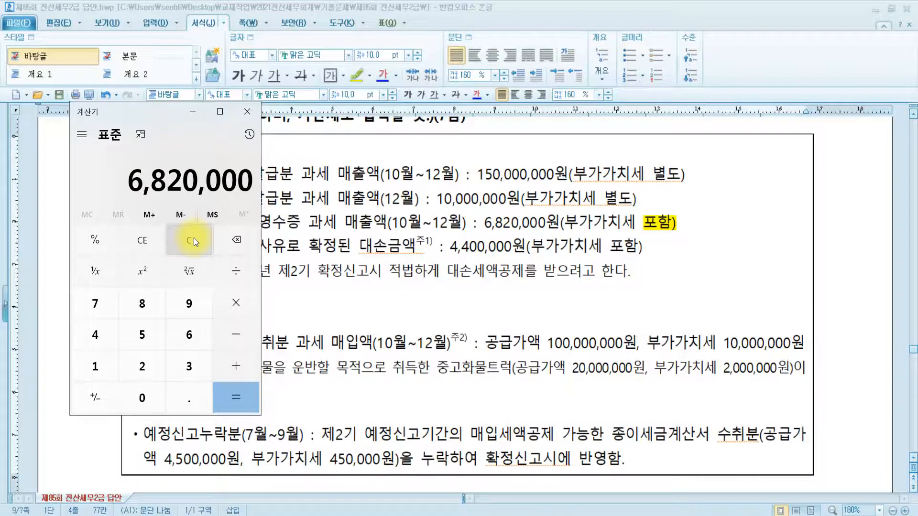
{"action": "type", "text": "/1.1"}
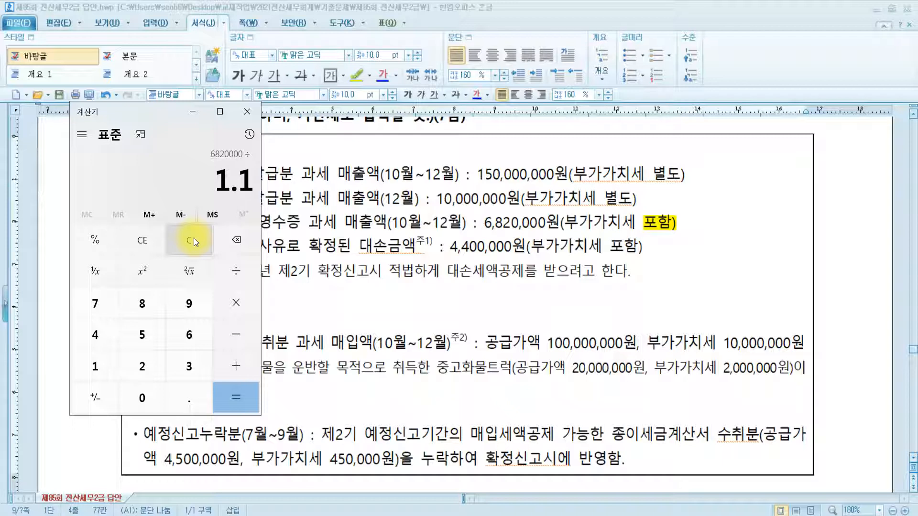
{"action": "key", "text": "Return"}
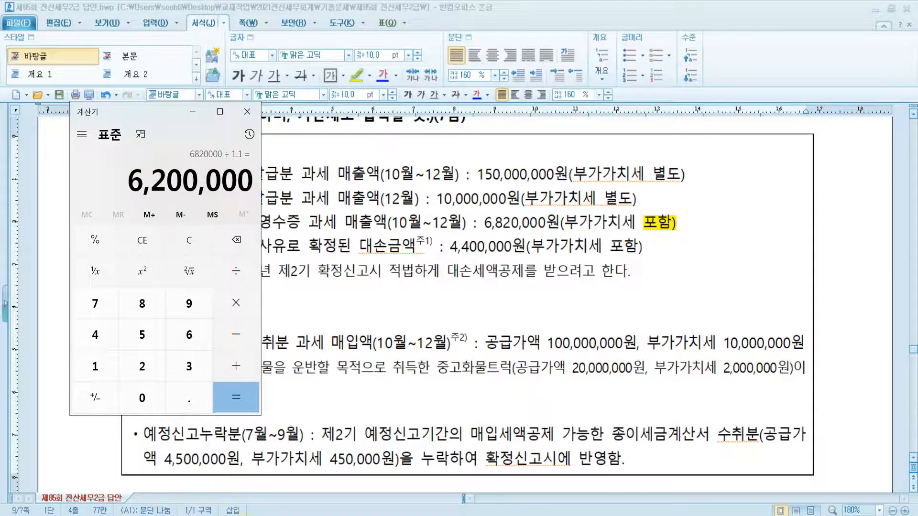
{"action": "key", "text": "alt+Tab"}
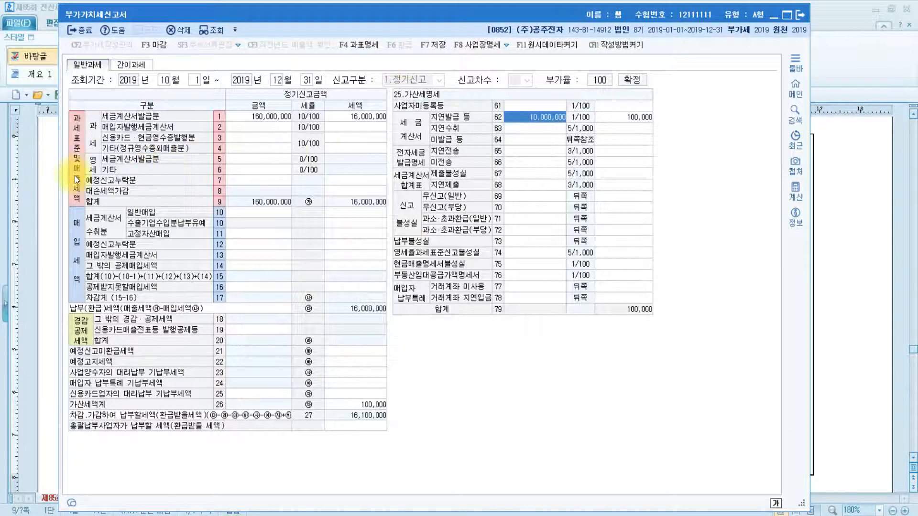
{"action": "left_click", "coordinate": [238, 136]}
{"action": "type", "text": "6200000"}
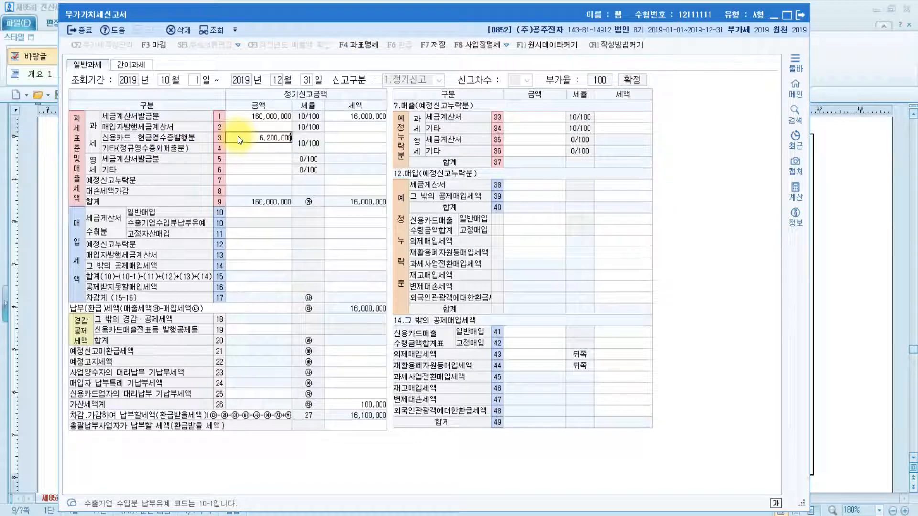
{"action": "key", "text": "Return"}
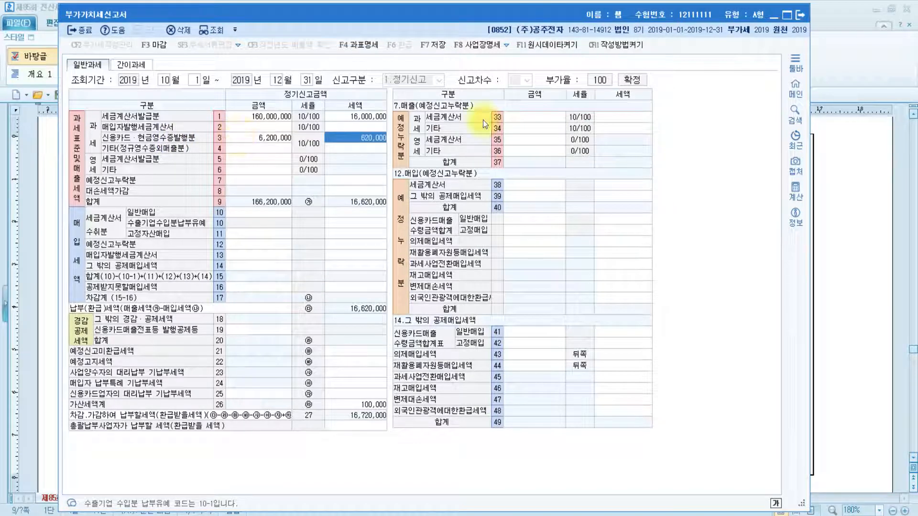
Step: Return to the exam document and highlight "포함)" on the 대손금액 line in yellow
{"action": "left_click", "coordinate": [834, 303]}
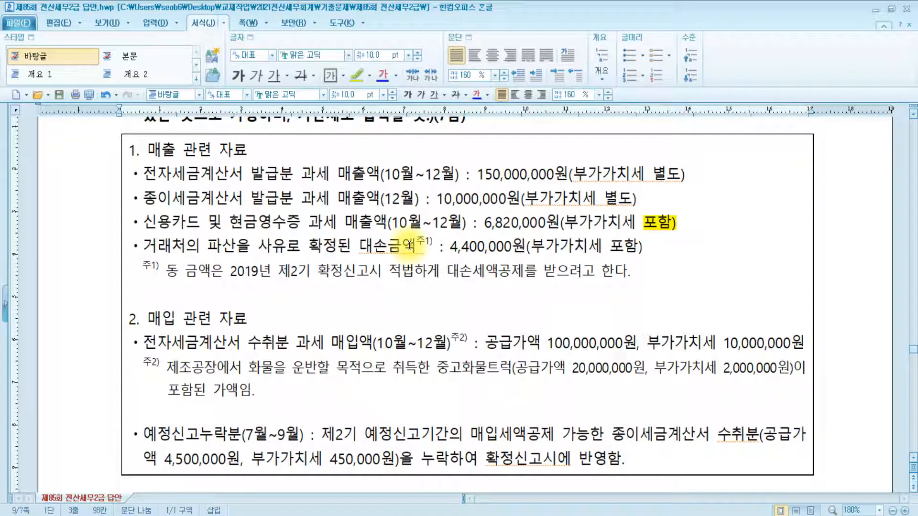
{"action": "double_click", "coordinate": [629, 246]}
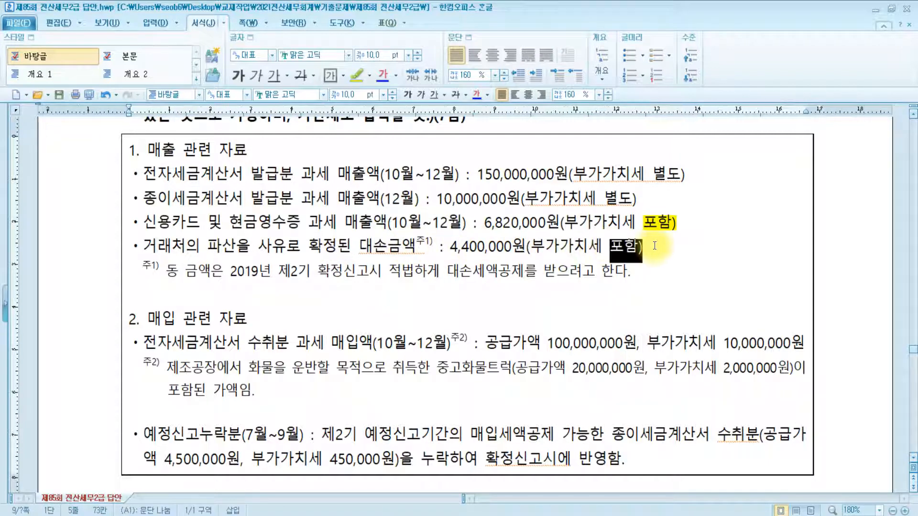
{"action": "left_click", "coordinate": [357, 77]}
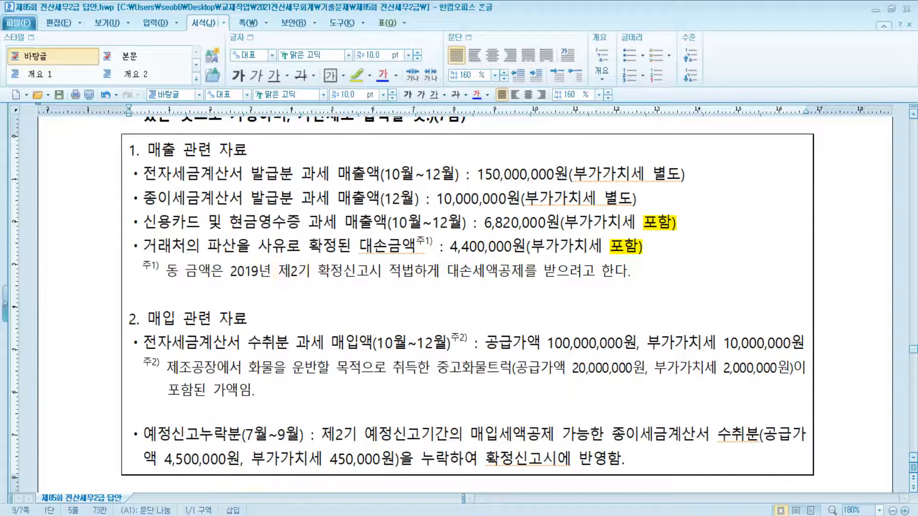
Step: Switch to the VAT form, recheck the 대손금액 in the exam document, and enter -400,000 as the 대손세액가감 tax in row 8
{"action": "mouse_move", "coordinate": [232, 515]}
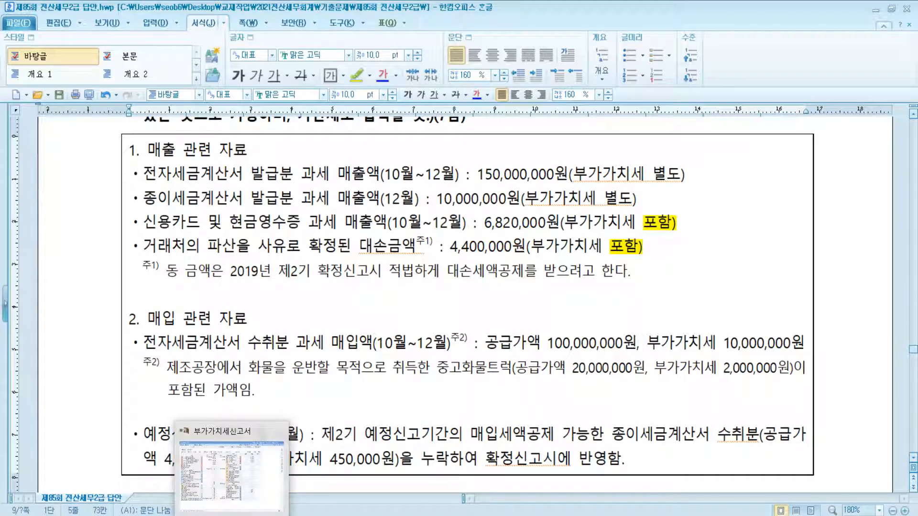
{"action": "left_click", "coordinate": [266, 505]}
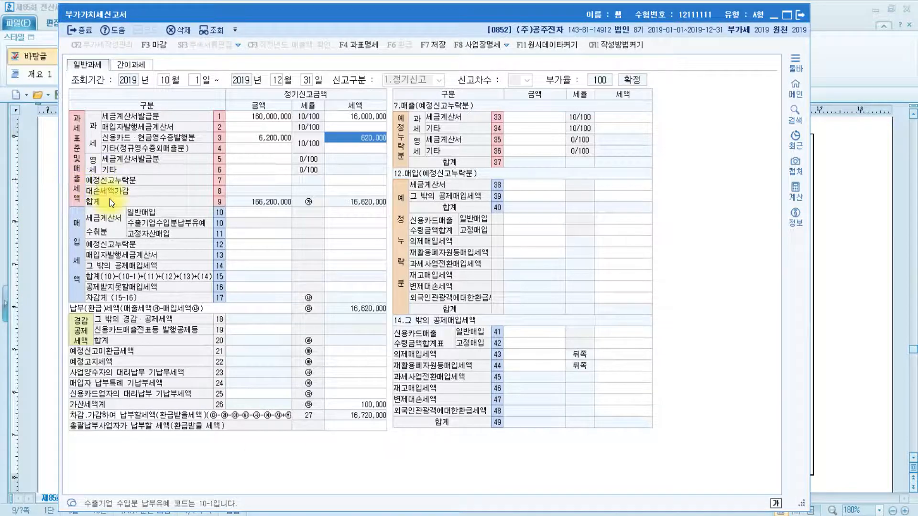
{"action": "left_click", "coordinate": [341, 191]}
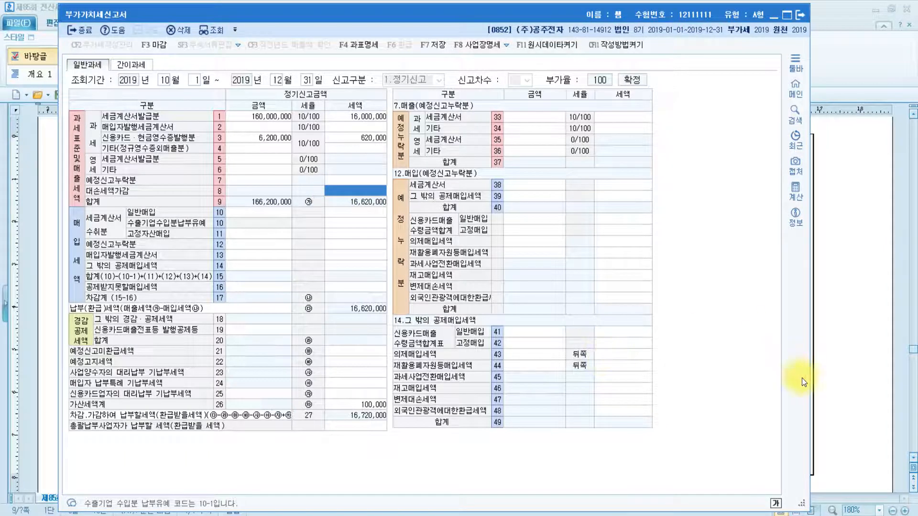
{"action": "left_click", "coordinate": [822, 378]}
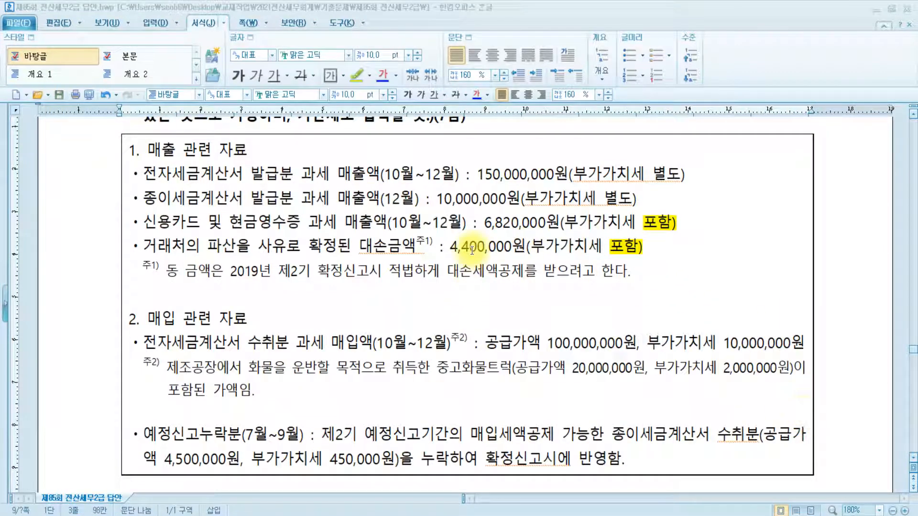
{"action": "key", "text": "alt+Tab"}
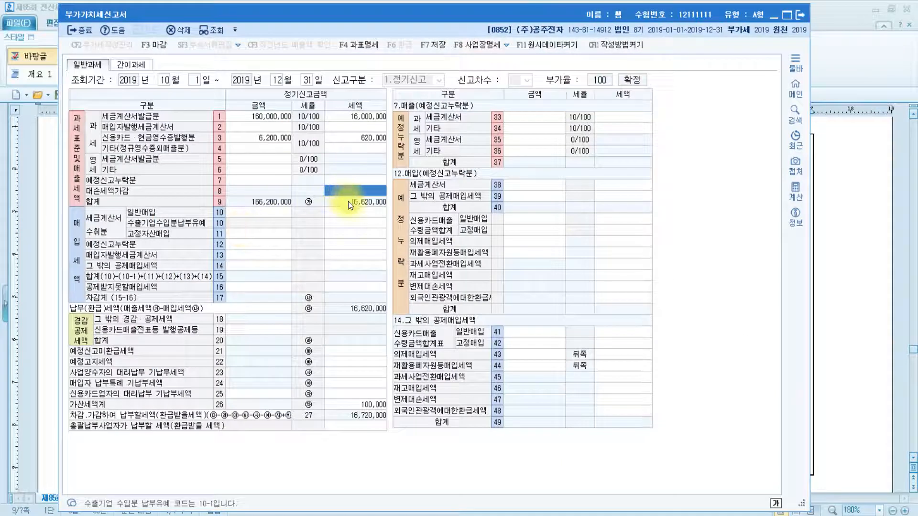
{"action": "type", "text": "4000000"}
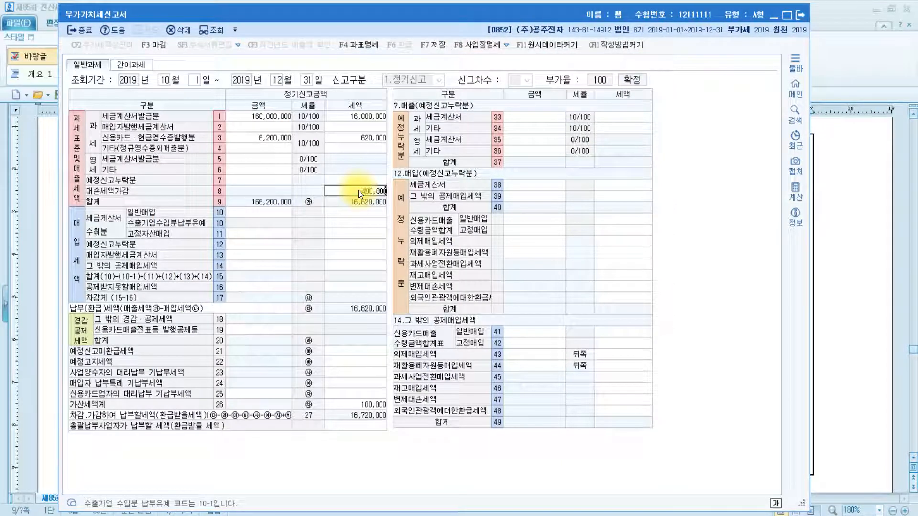
{"action": "key", "text": "Return"}
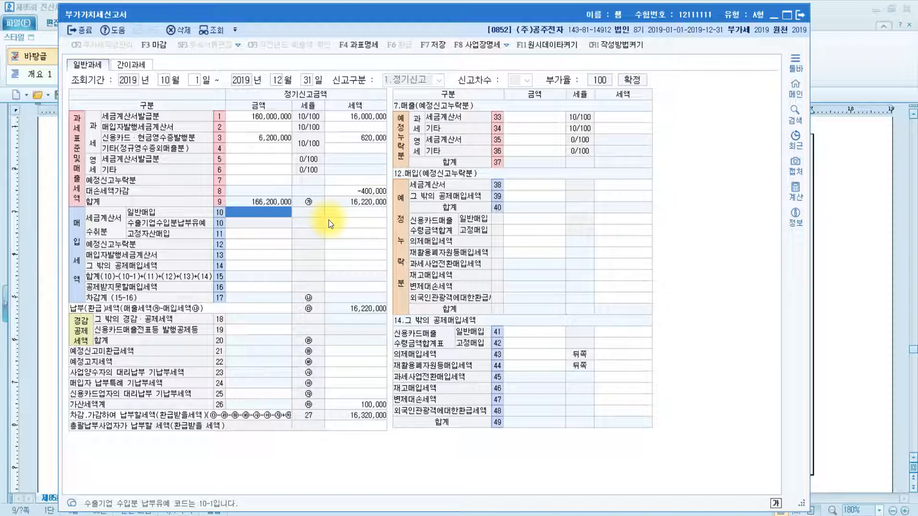
{"action": "left_click", "coordinate": [380, 189]}
Step: Check the 중고화물트럭 note in the exam document and enter 20,000,000 with 2,000,000 tax for 고정자산매입 in row 11
{"action": "left_click", "coordinate": [866, 294]}
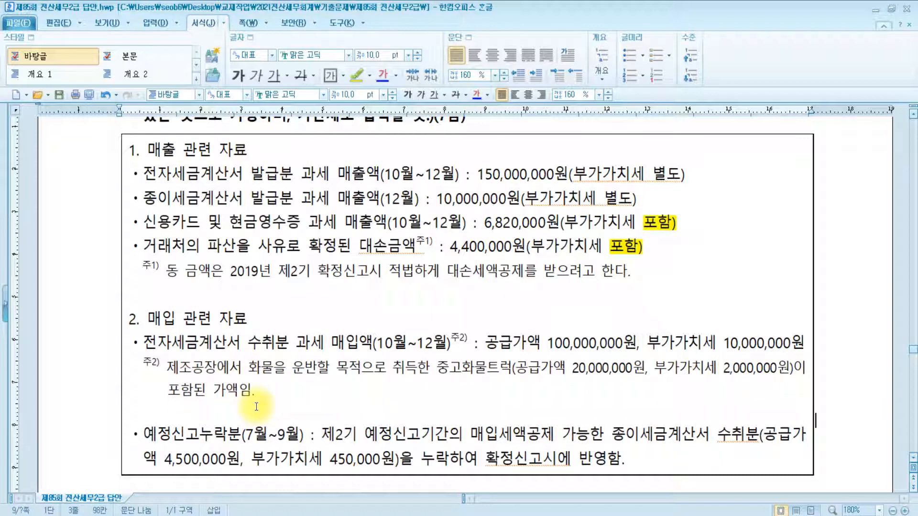
{"action": "left_click", "coordinate": [480, 375]}
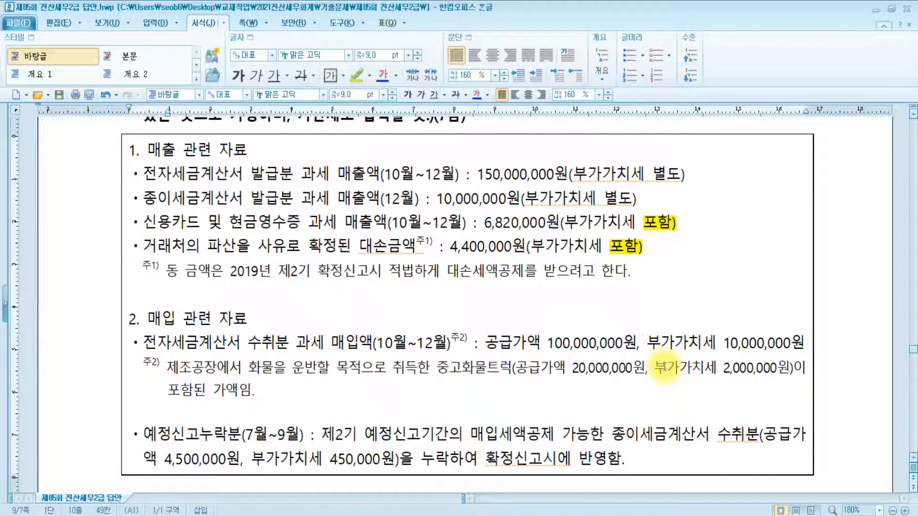
{"action": "key", "text": "alt+Tab"}
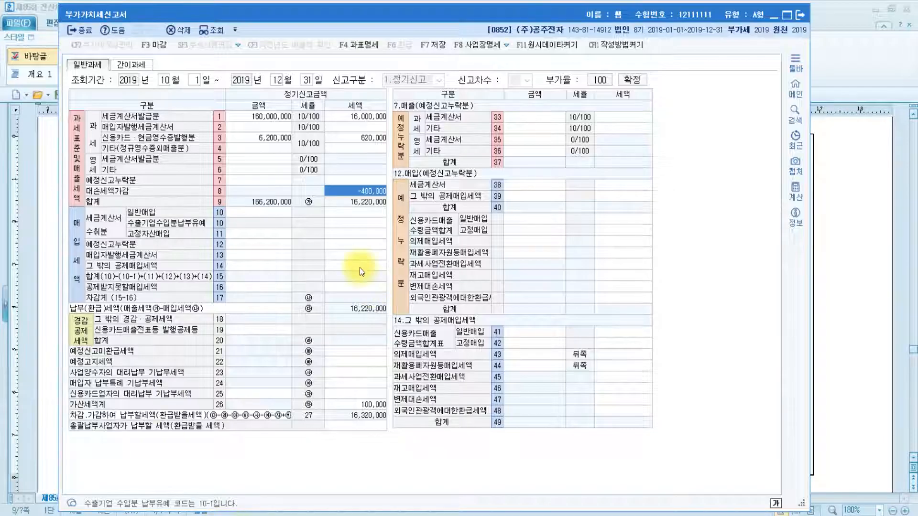
{"action": "left_click", "coordinate": [242, 232]}
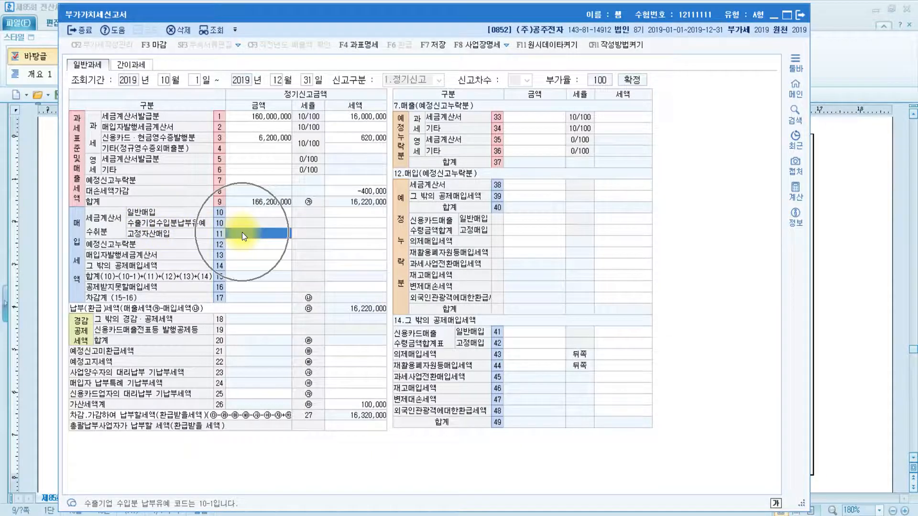
{"action": "type", "text": "20000000"}
{"action": "key", "text": "Return"}
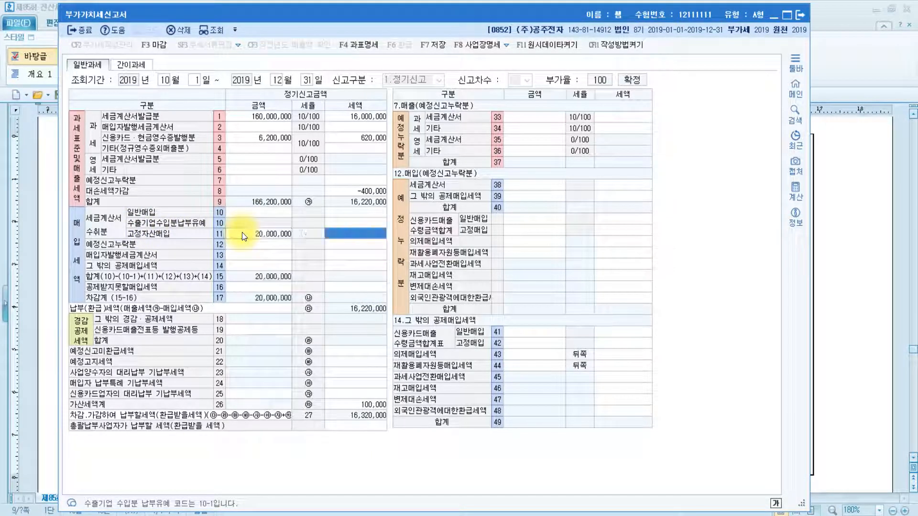
{"action": "type", "text": "2000000"}
{"action": "key", "text": "Return"}
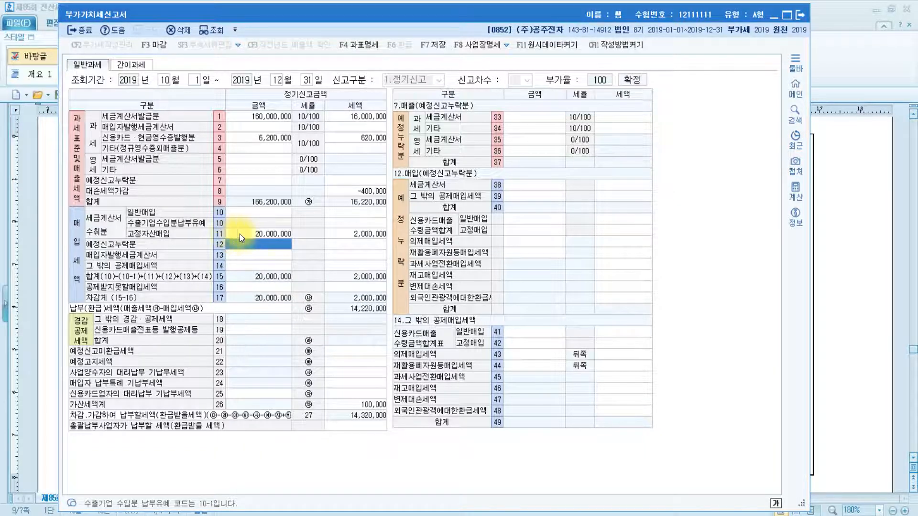
Step: Recheck the 전자세금계산서 수취분 total in the exam document and enter 80,000,000 with 8,000,000 tax for 일반매입 in row 10
{"action": "left_click", "coordinate": [835, 311]}
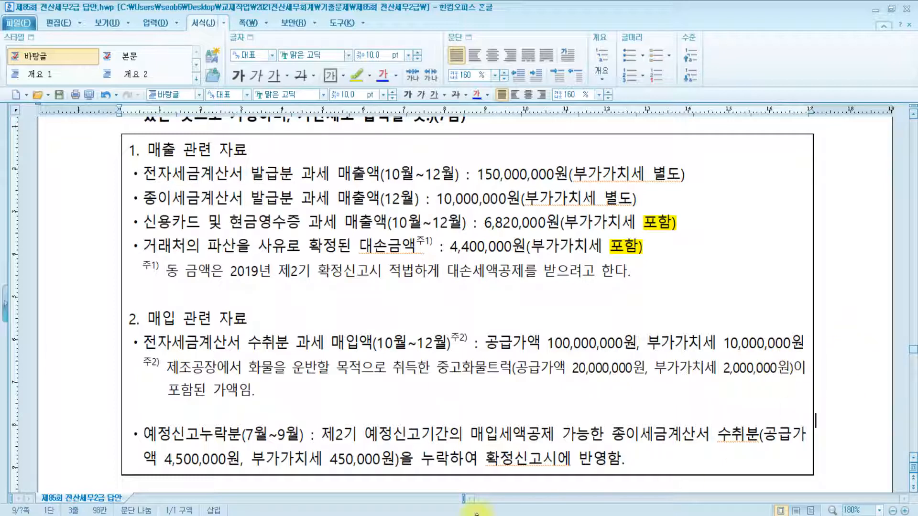
{"action": "left_click", "coordinate": [235, 483]}
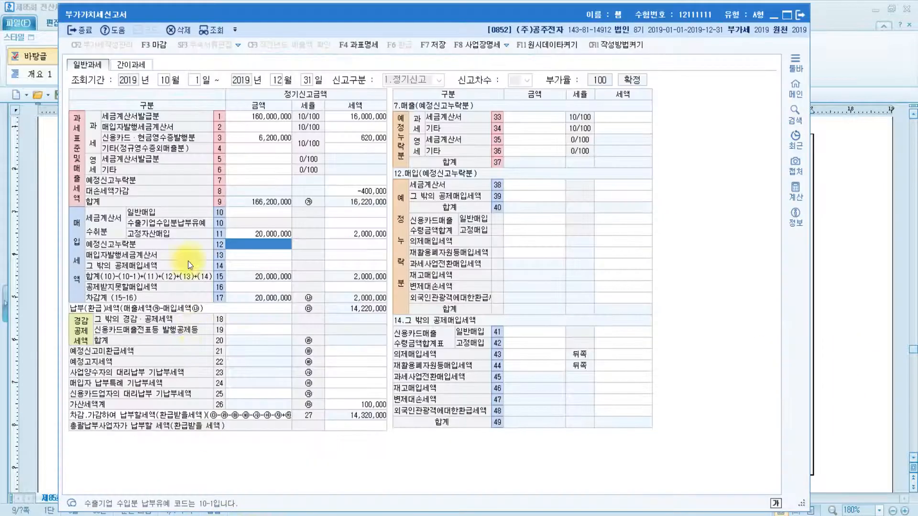
{"action": "left_click", "coordinate": [271, 212]}
{"action": "type", "text": "80000000"}
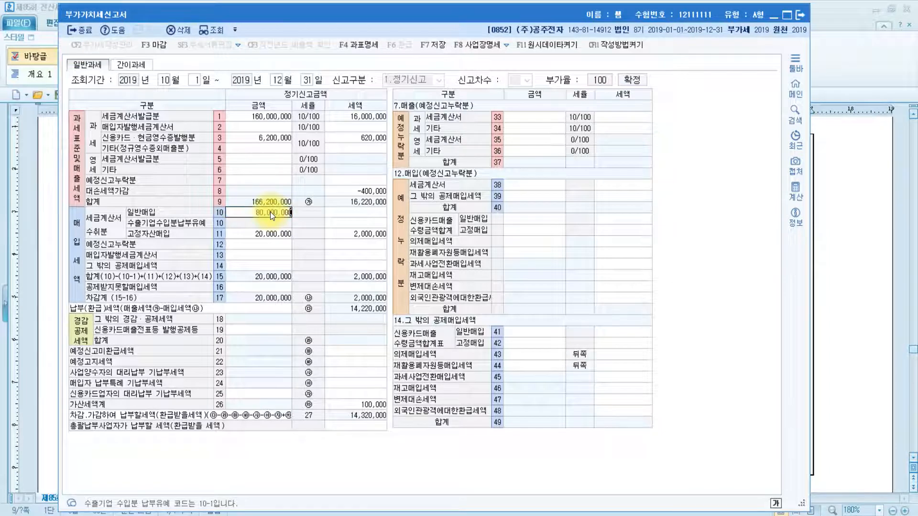
{"action": "key", "text": "Return"}
{"action": "type", "text": "8000000"}
{"action": "key", "text": "Return"}
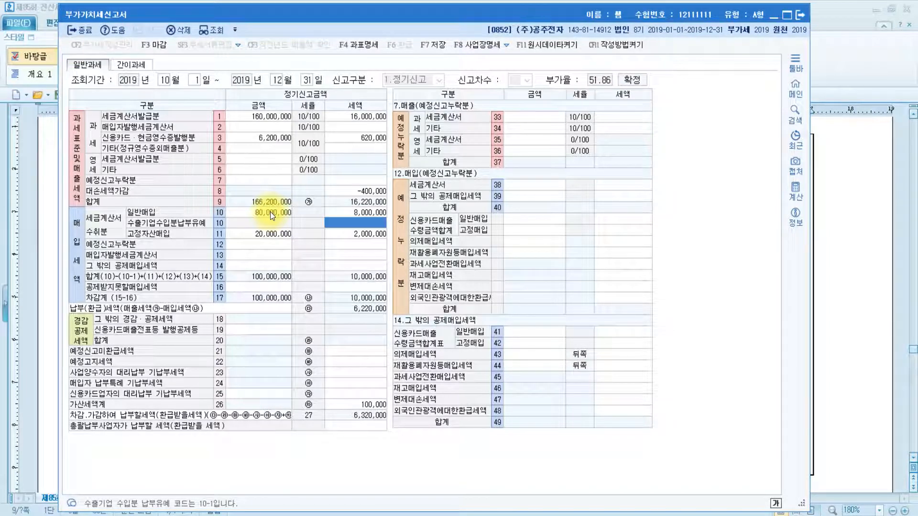
Step: In the exam document's 예정신고누락분 item, highlight "매입세액공제 가능한 종이세금계산서 수취분" in yellow
{"action": "left_click", "coordinate": [862, 357]}
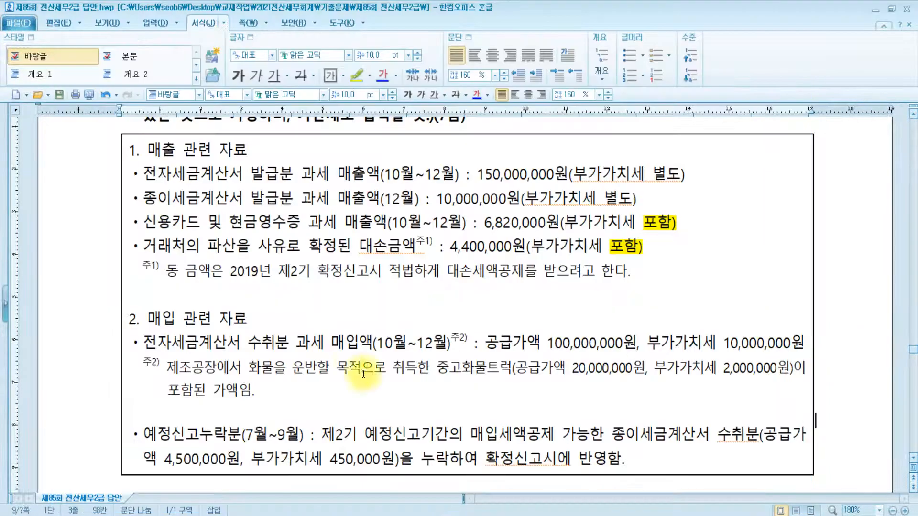
{"action": "left_click", "coordinate": [294, 388]}
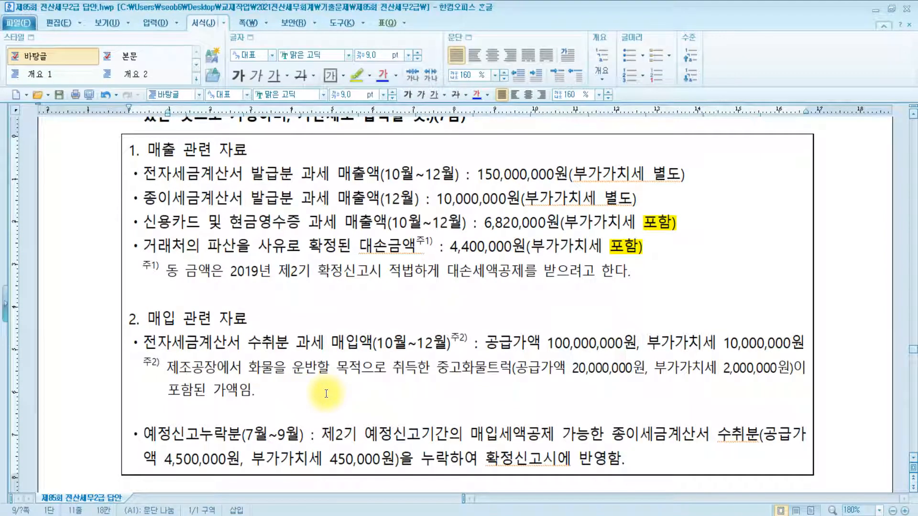
{"action": "scroll", "coordinate": [431, 402], "scroll_direction": "down", "scroll_amount": 5}
{"action": "scroll", "coordinate": [431, 402], "scroll_direction": "up", "scroll_amount": 5}
{"action": "scroll", "coordinate": [431, 402], "scroll_direction": "down", "scroll_amount": 1}
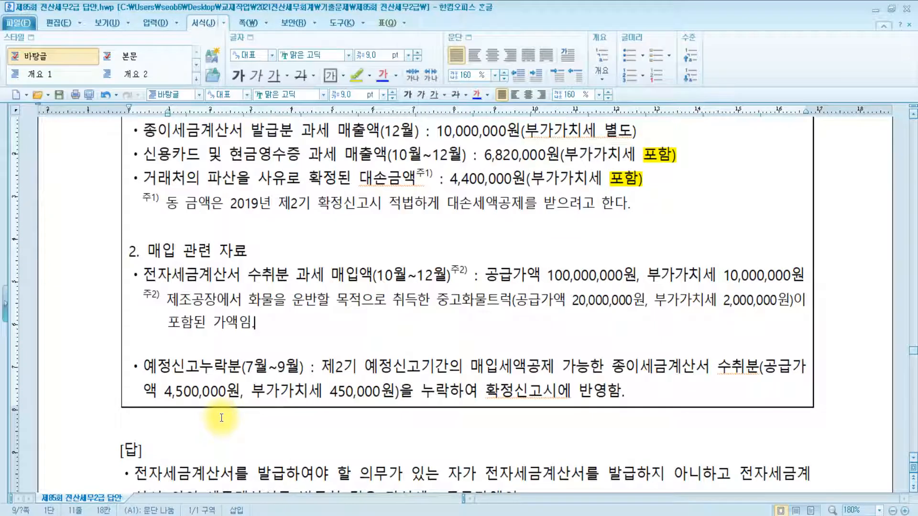
{"action": "left_click", "coordinate": [343, 373]}
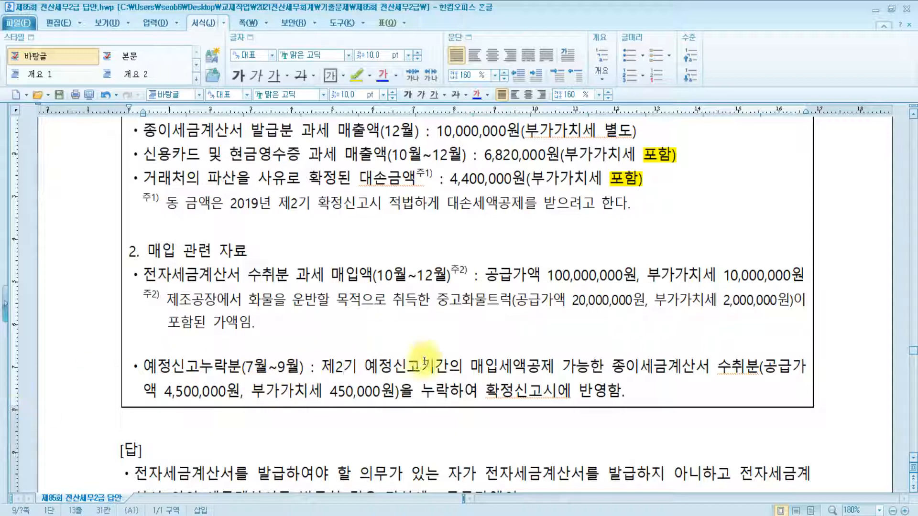
{"action": "left_click_drag", "start_coordinate": [470, 367], "coordinate": [759, 369]}
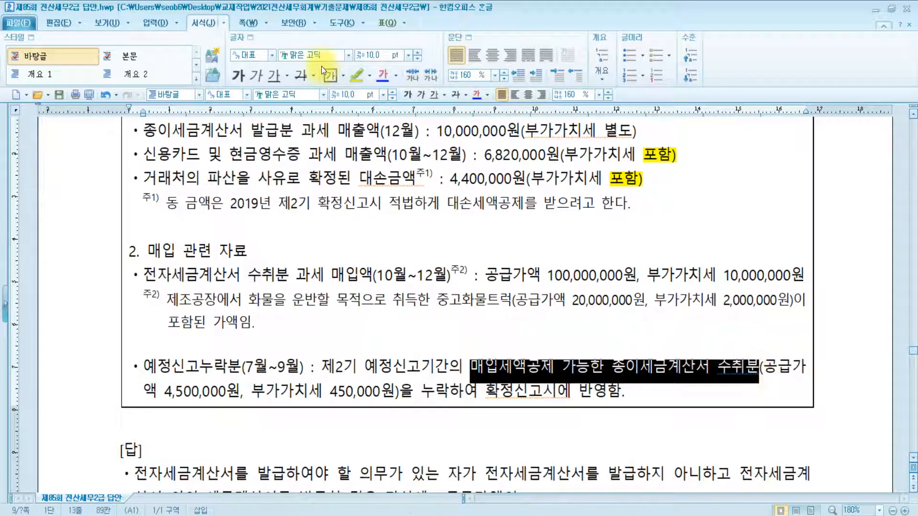
{"action": "left_click", "coordinate": [357, 75]}
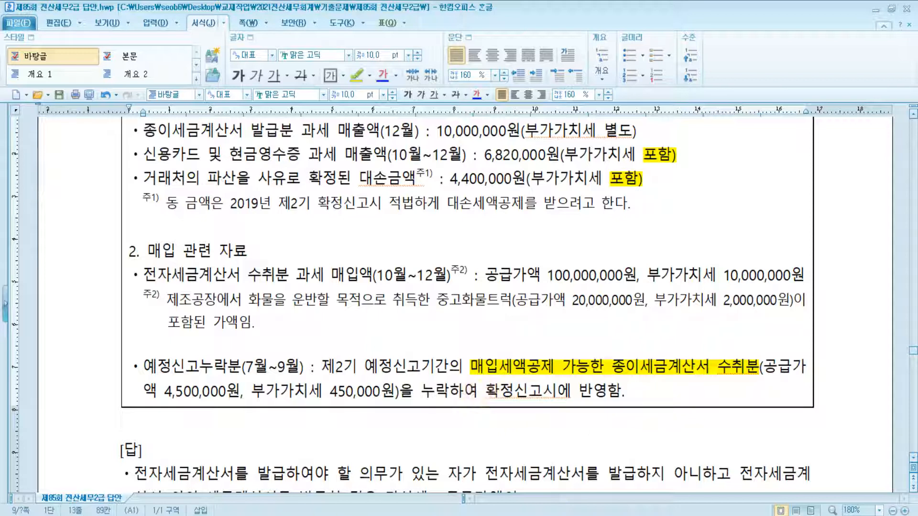
Step: Switch to the VAT form, recheck the omitted purchase in the exam document, and enter 4,500,000 with 450,000 tax for 예정신고누락분 세금계산서 in row 38
{"action": "left_click", "coordinate": [237, 515]}
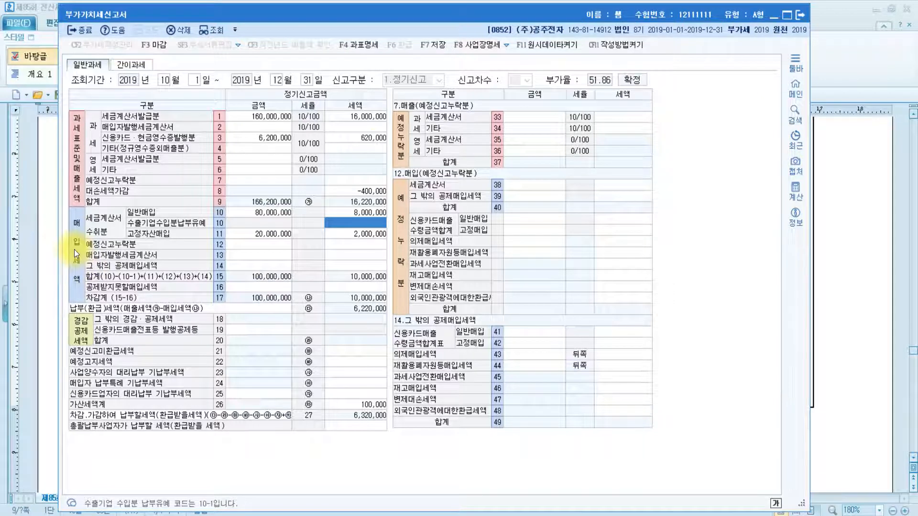
{"action": "left_click", "coordinate": [344, 243]}
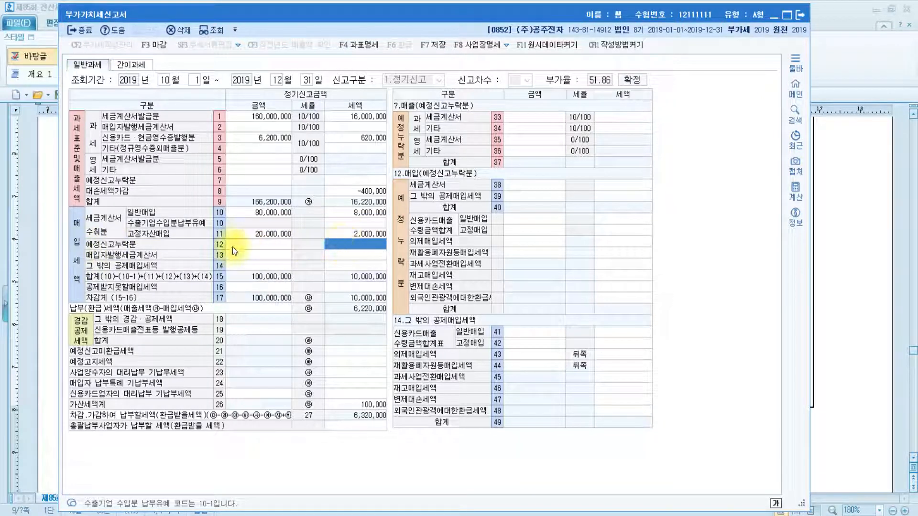
{"action": "left_click", "coordinate": [233, 246]}
{"action": "left_click", "coordinate": [274, 244]}
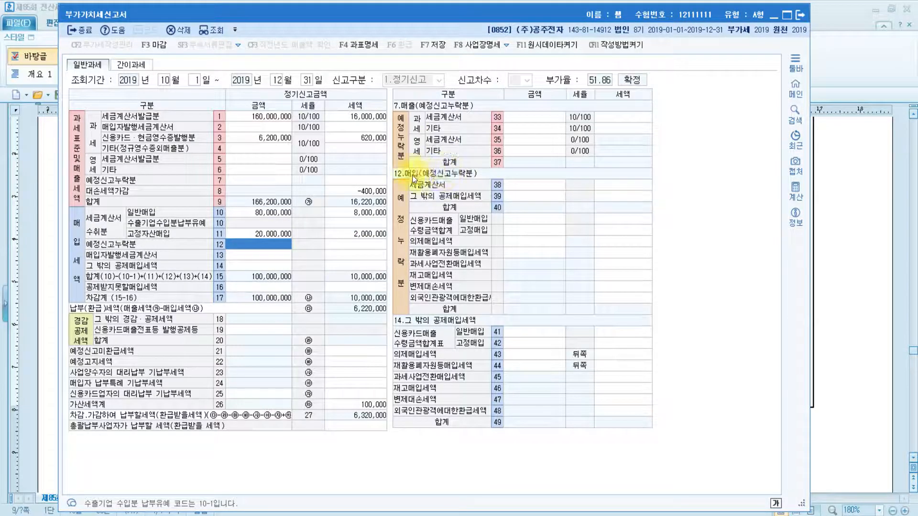
{"action": "left_click", "coordinate": [519, 188]}
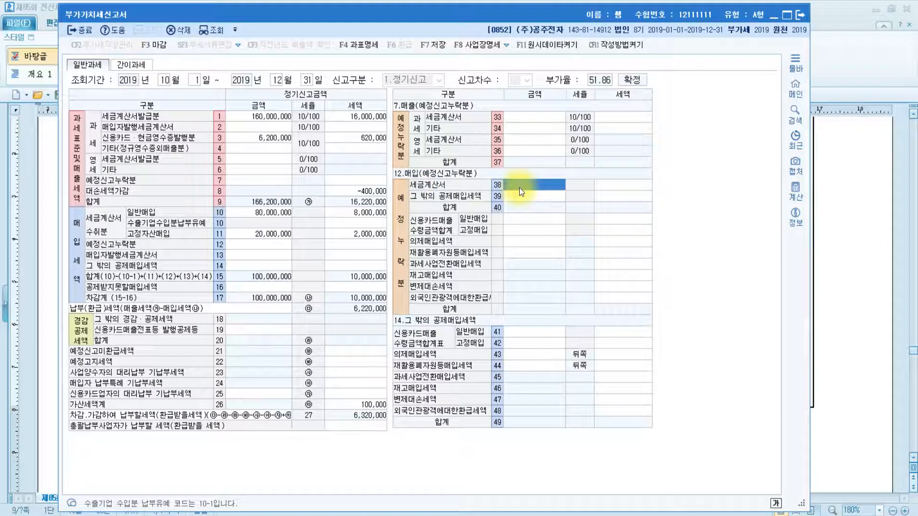
{"action": "left_click", "coordinate": [866, 265]}
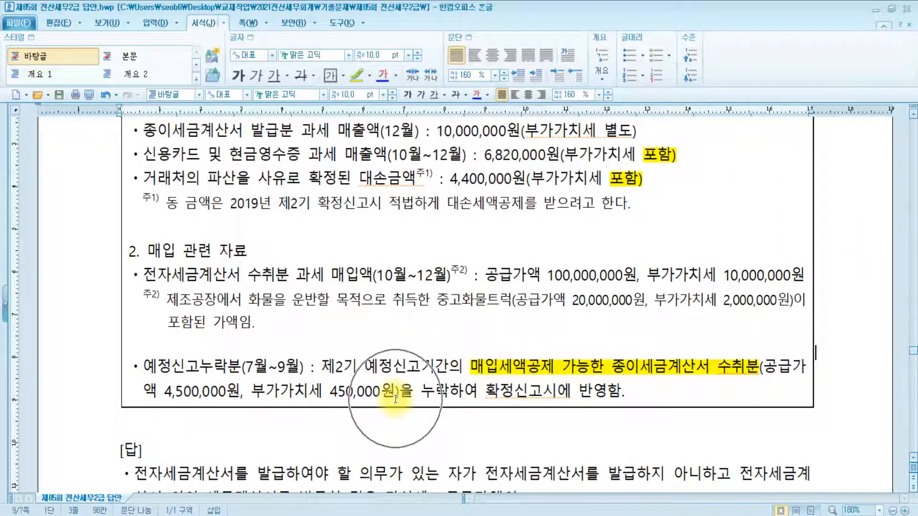
{"action": "key", "text": "alt+Tab"}
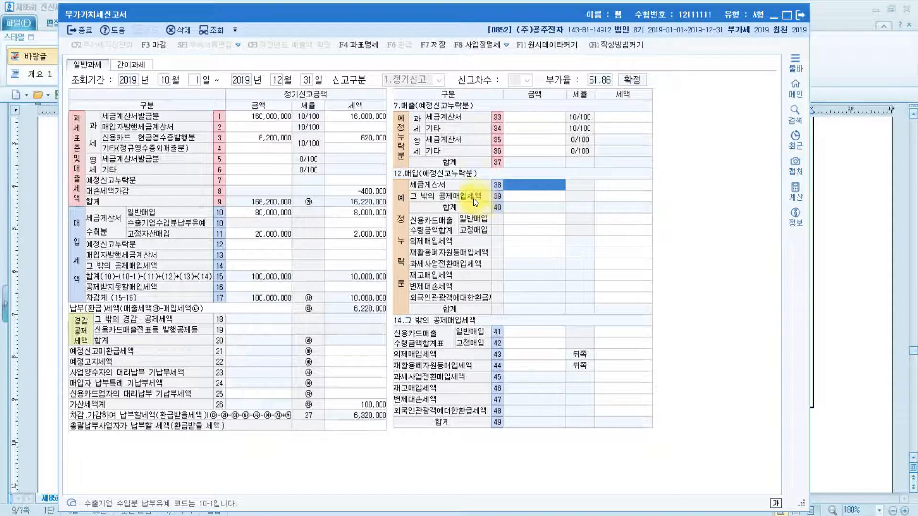
{"action": "left_click", "coordinate": [512, 182]}
{"action": "type", "text": "4,500,000"}
{"action": "key", "text": "Return"}
{"action": "type", "text": "450000"}
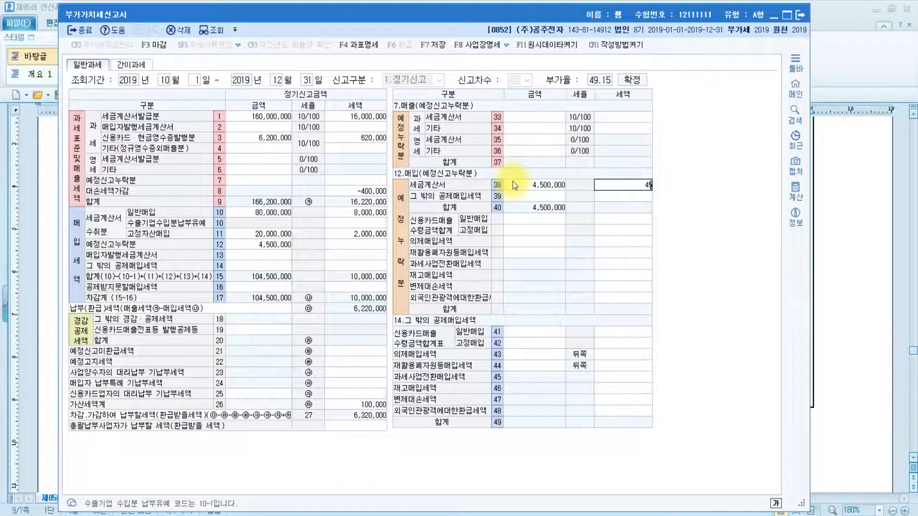
{"action": "key", "text": "Return"}
Step: Reread the exam document's 예정신고누락분 item and review the surcharge formulas in 2020세무2급 가산세.pdf, including the 종이세금계산서 발급 rule
{"action": "key", "text": "alt+Tab"}
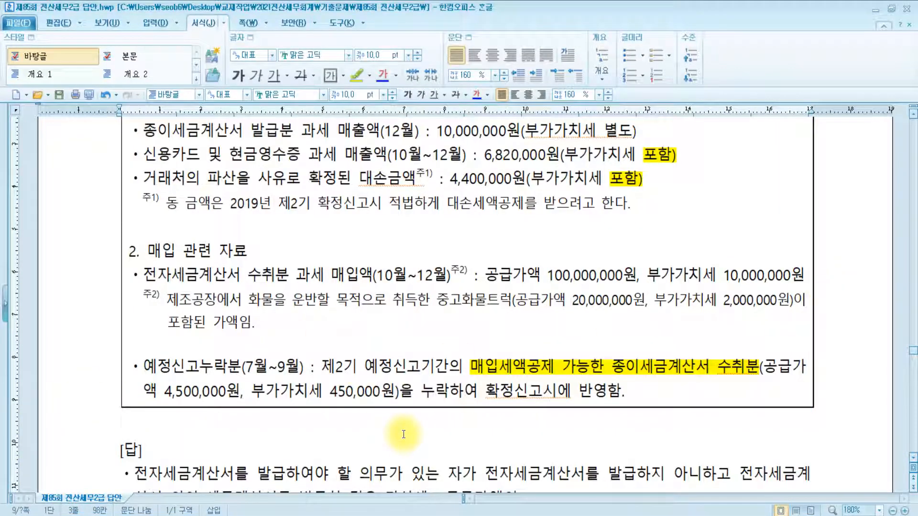
{"action": "left_click", "coordinate": [687, 411]}
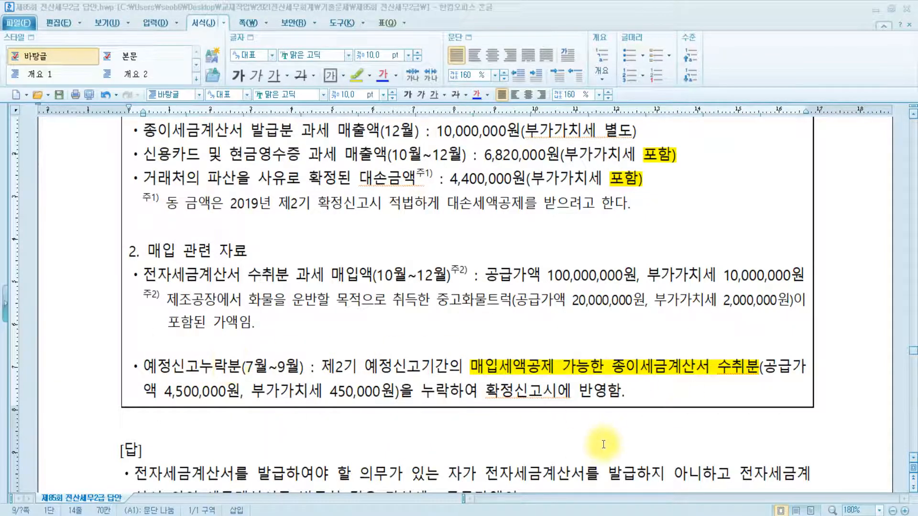
{"action": "key", "text": "alt+Tab"}
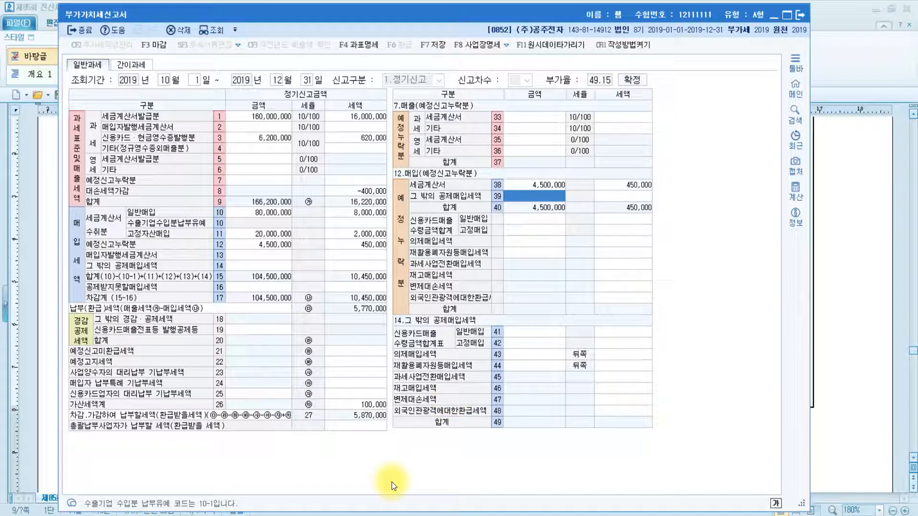
{"action": "key", "text": "alt+Tab"}
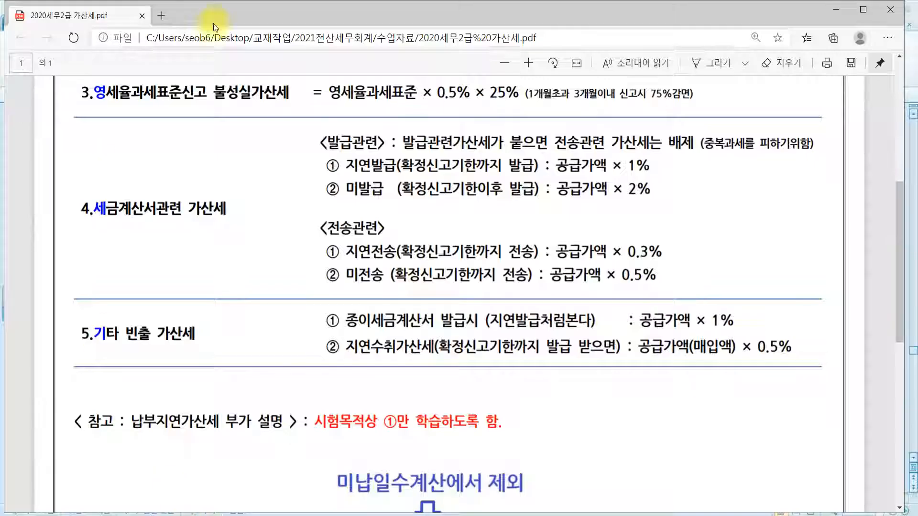
{"action": "scroll", "coordinate": [490, 112], "scroll_direction": "up", "scroll_amount": 5}
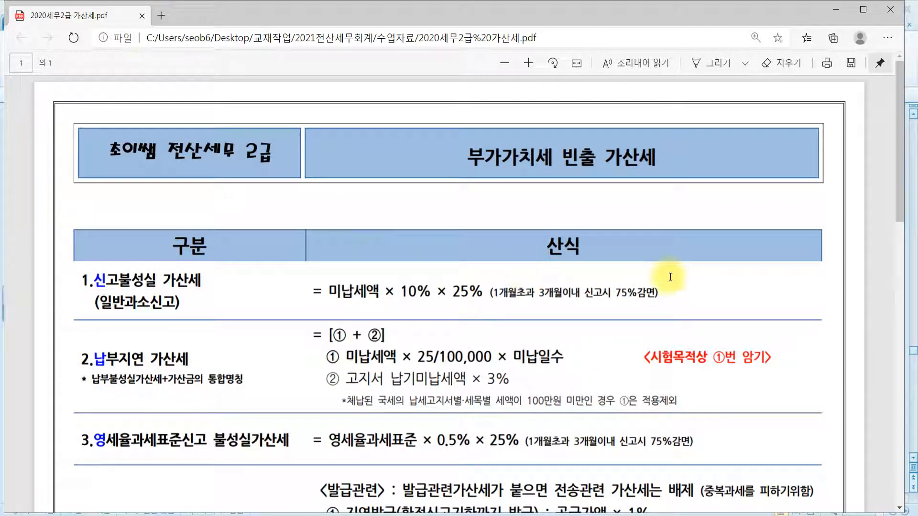
{"action": "scroll", "coordinate": [720, 385], "scroll_direction": "down", "scroll_amount": 4}
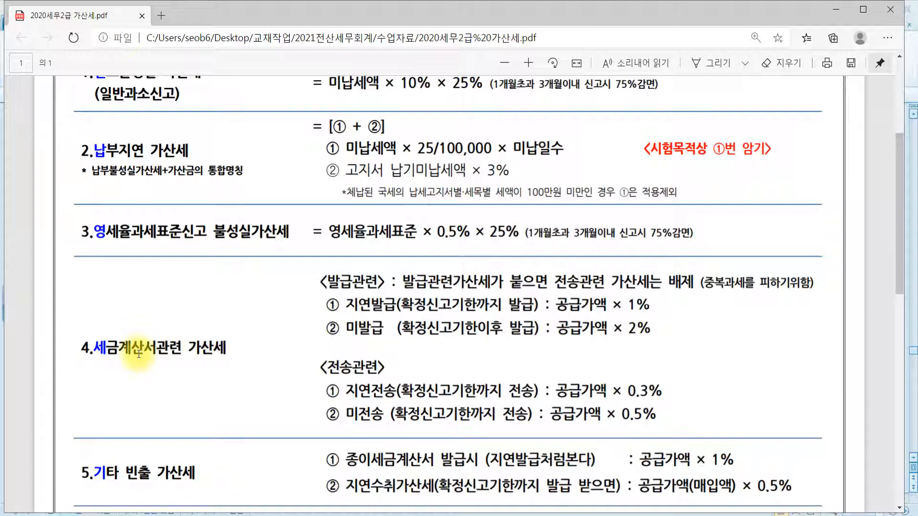
{"action": "scroll", "coordinate": [143, 354], "scroll_direction": "down", "scroll_amount": 3}
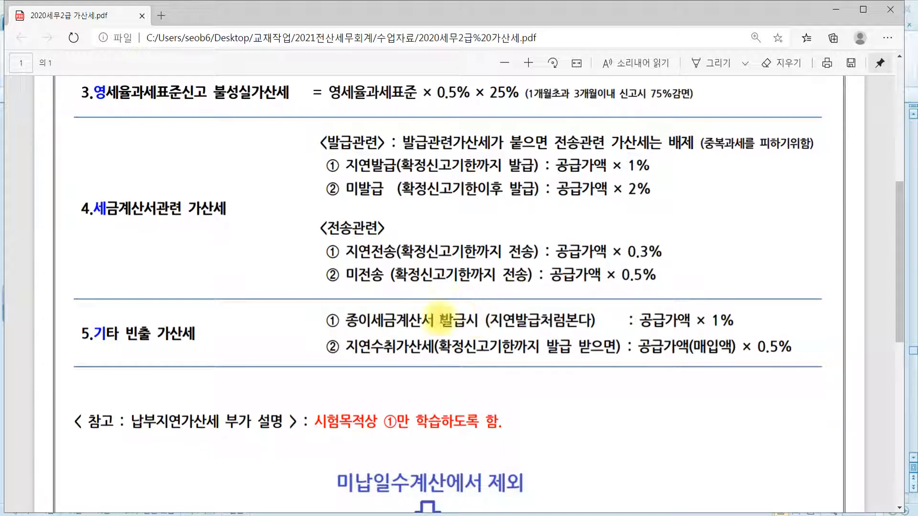
{"action": "scroll", "coordinate": [410, 348], "scroll_direction": "up", "scroll_amount": 6}
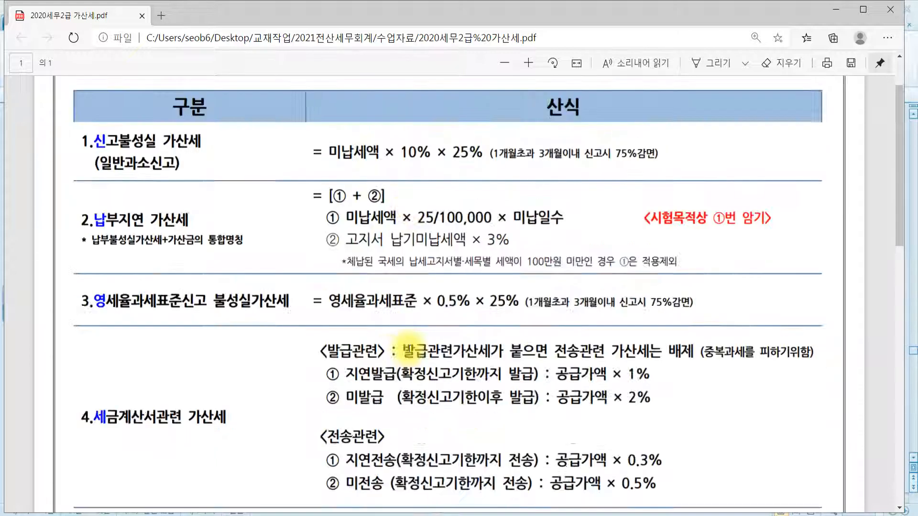
Step: Show the 가산세명세 behind row 26 of the VAT form and compare the return with the answer form in the exam document
{"action": "key", "text": "alt+Tab"}
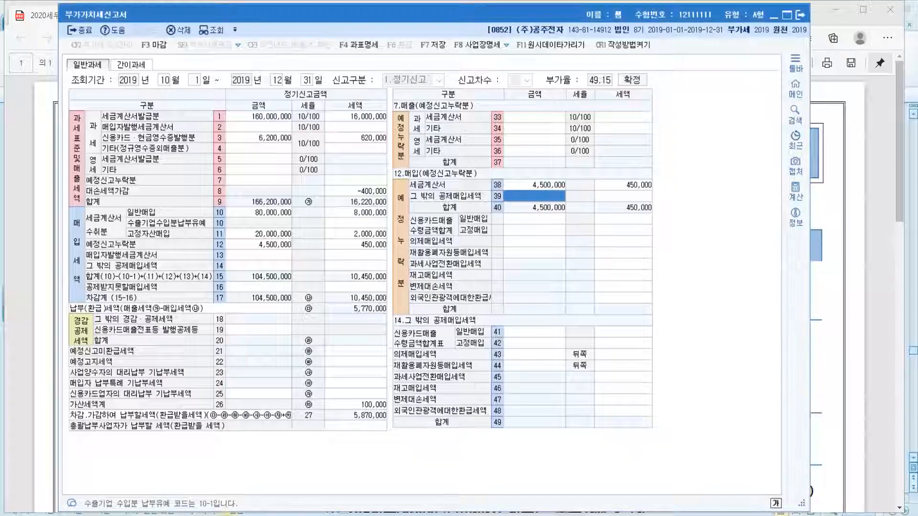
{"action": "left_click", "coordinate": [363, 404]}
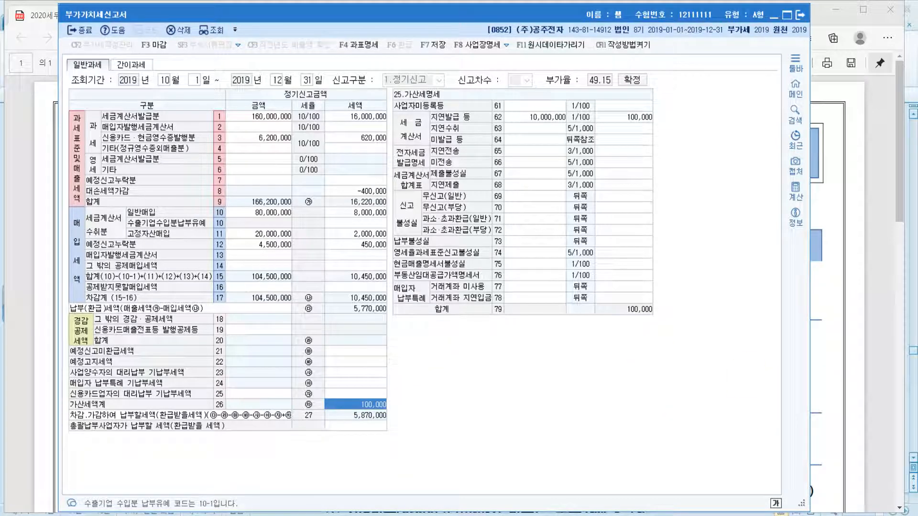
{"action": "left_click", "coordinate": [431, 515]}
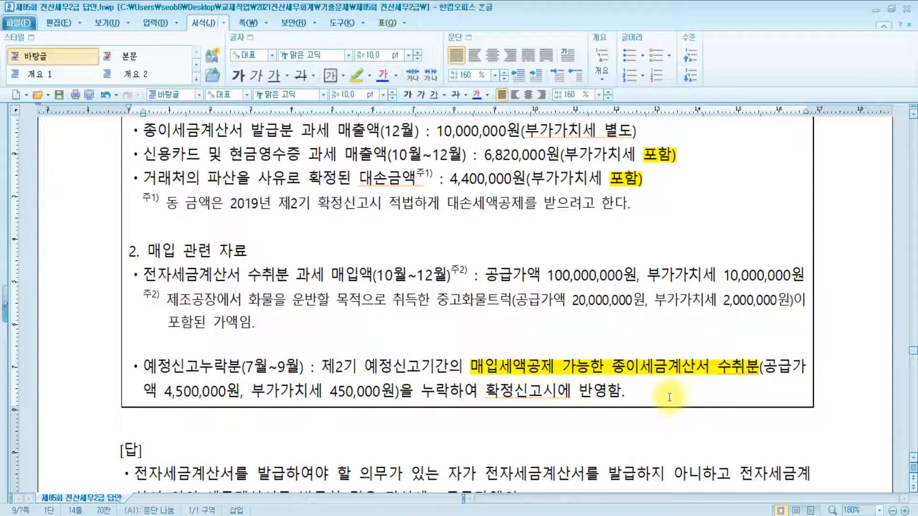
{"action": "left_click_drag", "start_coordinate": [669, 397], "coordinate": [74, 358]}
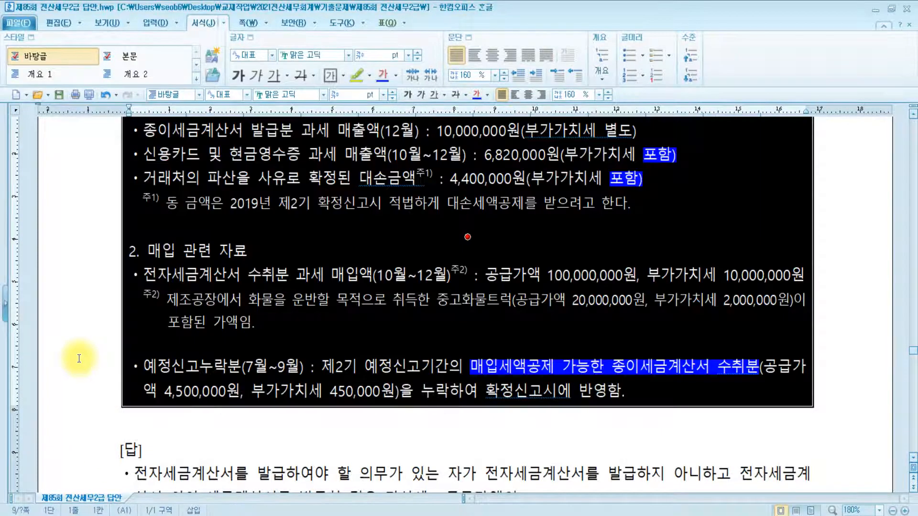
{"action": "left_click", "coordinate": [546, 430]}
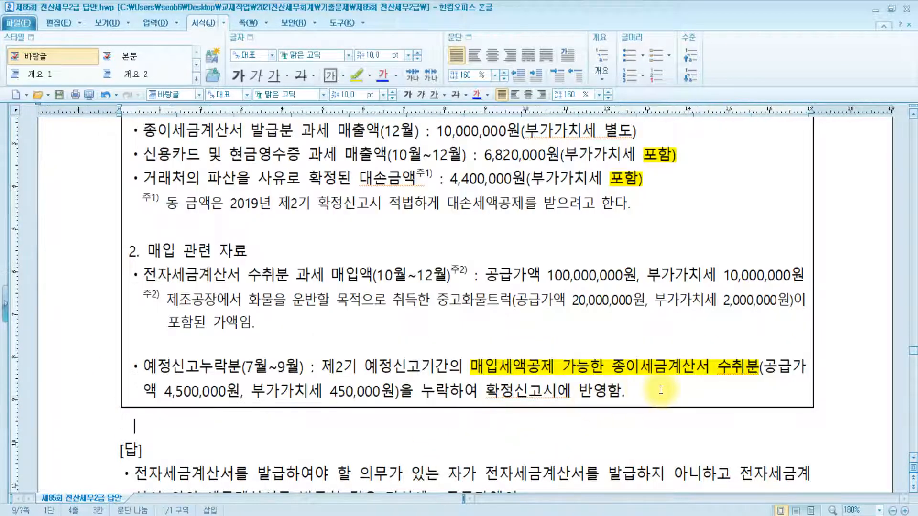
{"action": "scroll", "coordinate": [661, 385], "scroll_direction": "down", "scroll_amount": 5}
{"action": "scroll", "coordinate": [661, 390], "scroll_direction": "down", "scroll_amount": 2}
{"action": "scroll", "coordinate": [661, 390], "scroll_direction": "down", "scroll_amount": 5}
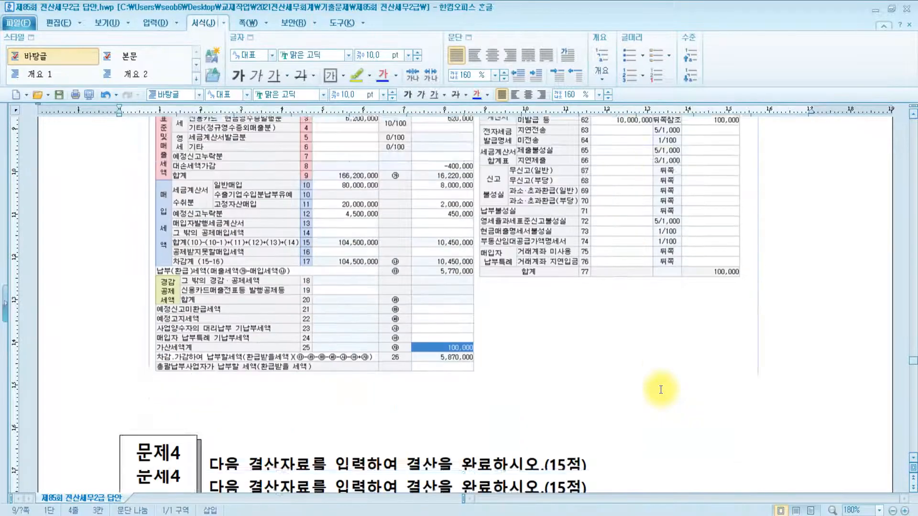
{"action": "scroll", "coordinate": [661, 389], "scroll_direction": "up", "scroll_amount": 13}
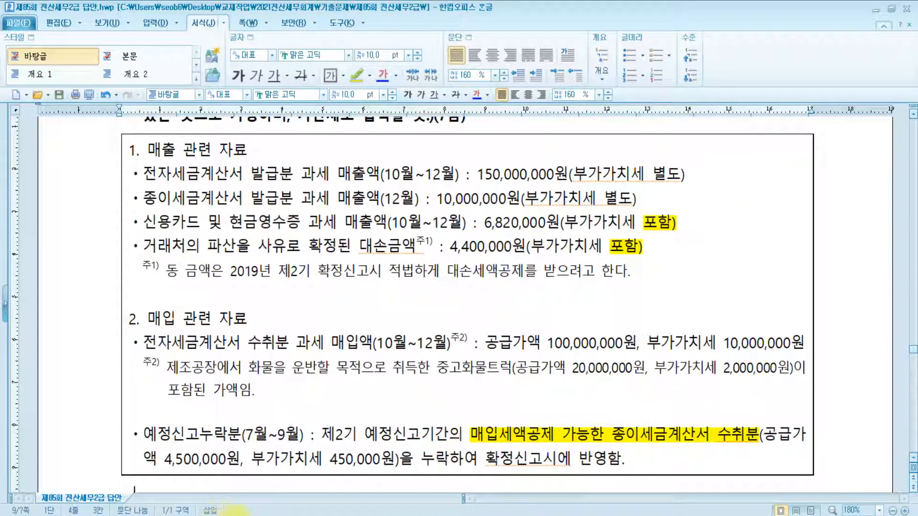
Step: In the VAT form, look at the 전자신고세액공제 entry in row 54 and redisplay the 가산세명세 for row 26
{"action": "left_click", "coordinate": [246, 514]}
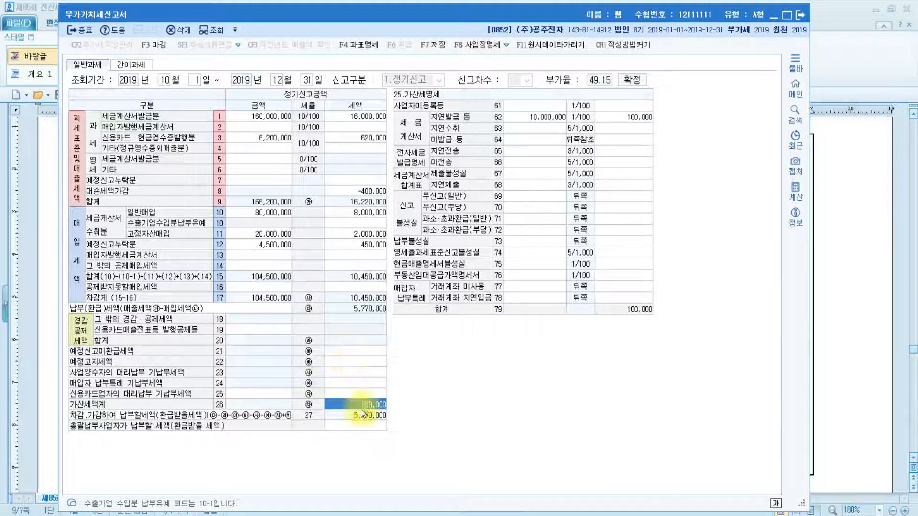
{"action": "left_click", "coordinate": [364, 362]}
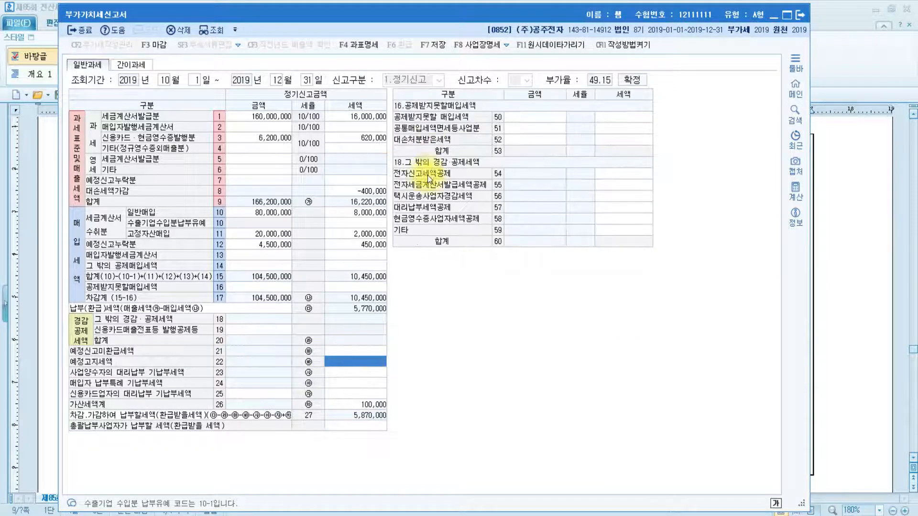
{"action": "left_click", "coordinate": [625, 173]}
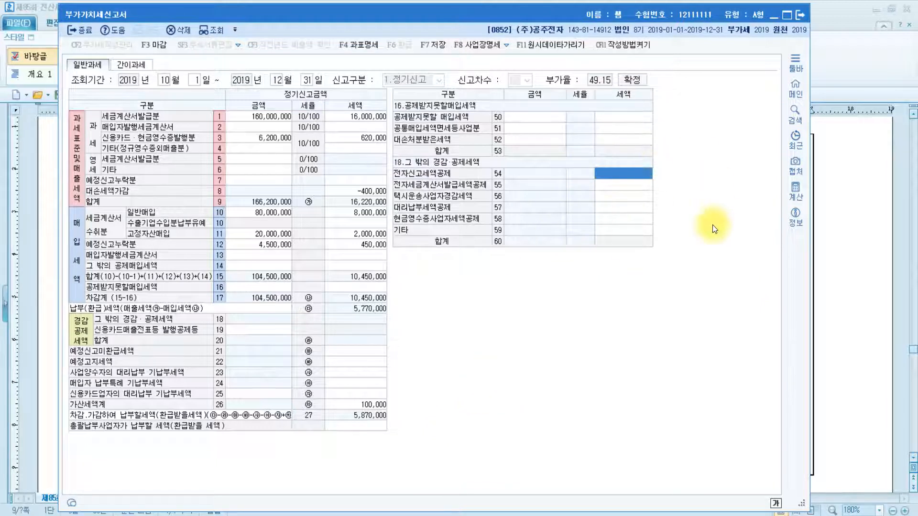
{"action": "left_click", "coordinate": [357, 405]}
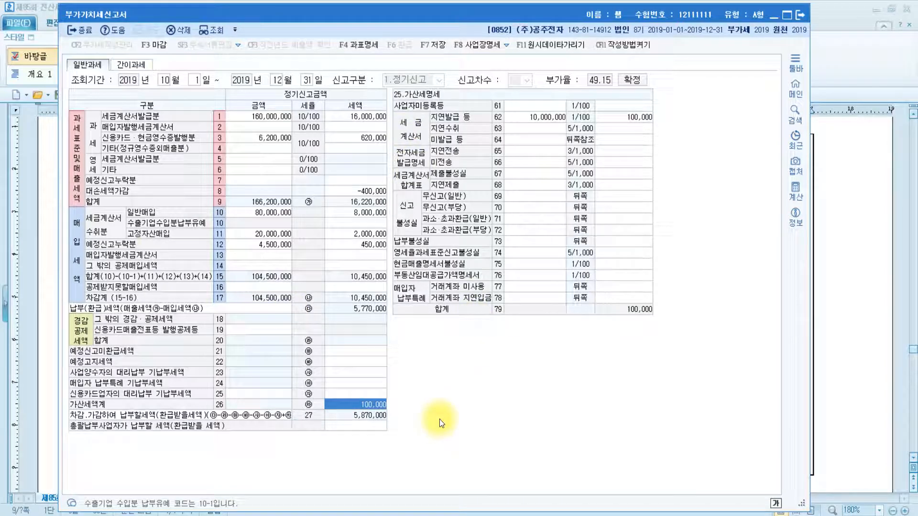
Step: Close the 부가가치세신고서 while saving its data, and return to the exam document
{"action": "left_click", "coordinate": [802, 14]}
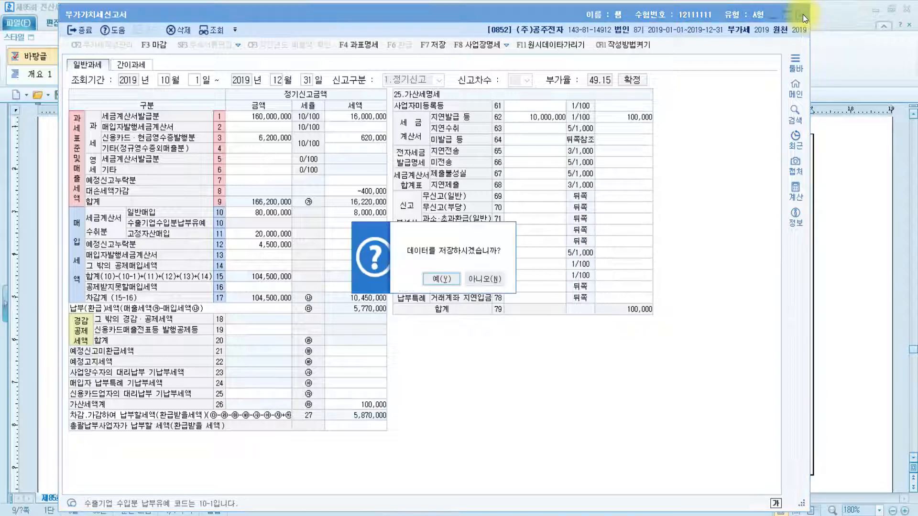
{"action": "left_click", "coordinate": [448, 282]}
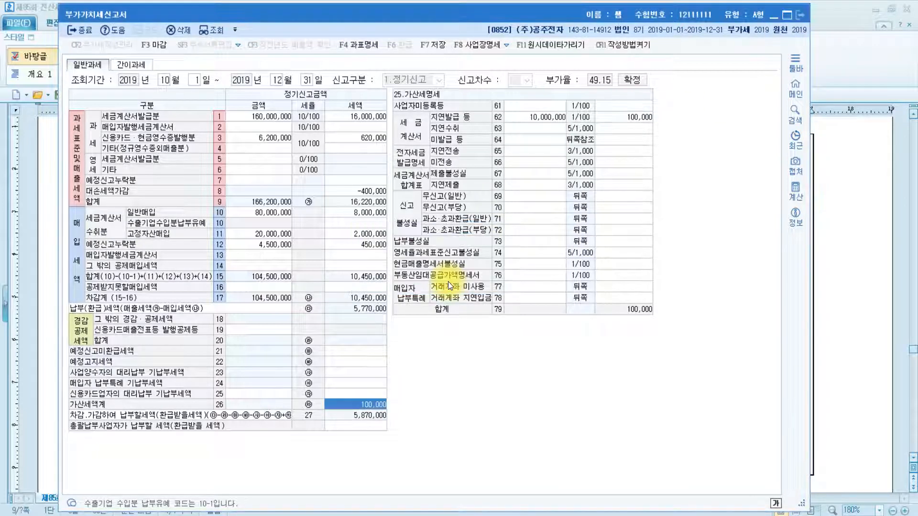
{"action": "left_click", "coordinate": [461, 281]}
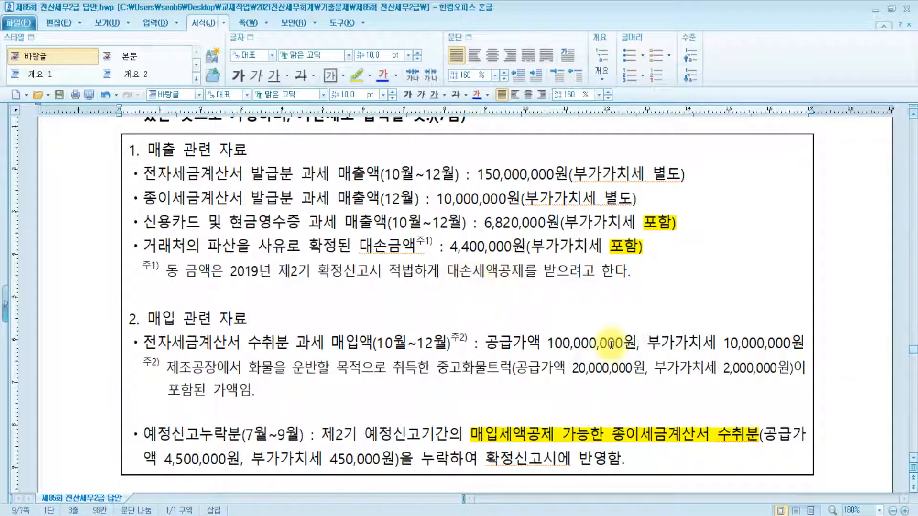
{"action": "scroll", "coordinate": [580, 375], "scroll_direction": "up", "scroll_amount": 2}
{"action": "scroll", "coordinate": [580, 375], "scroll_direction": "down", "scroll_amount": 2}
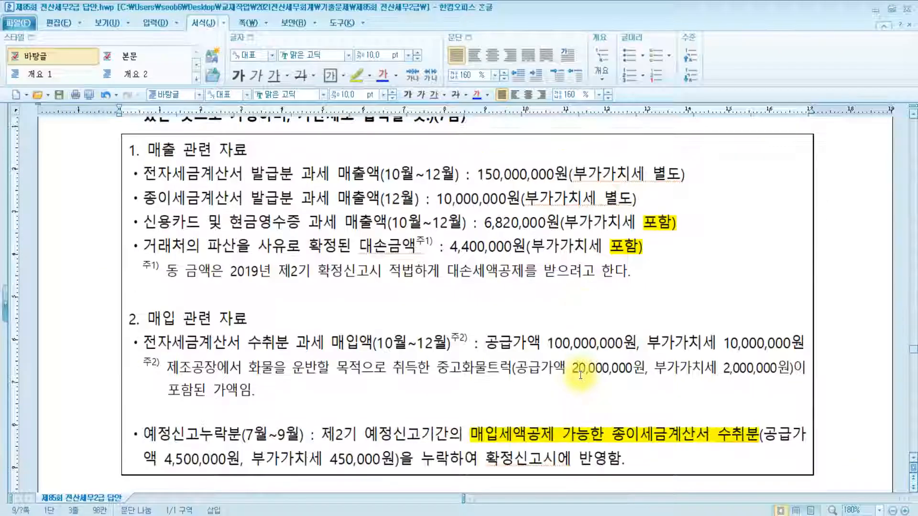
{"action": "left_click", "coordinate": [640, 460]}
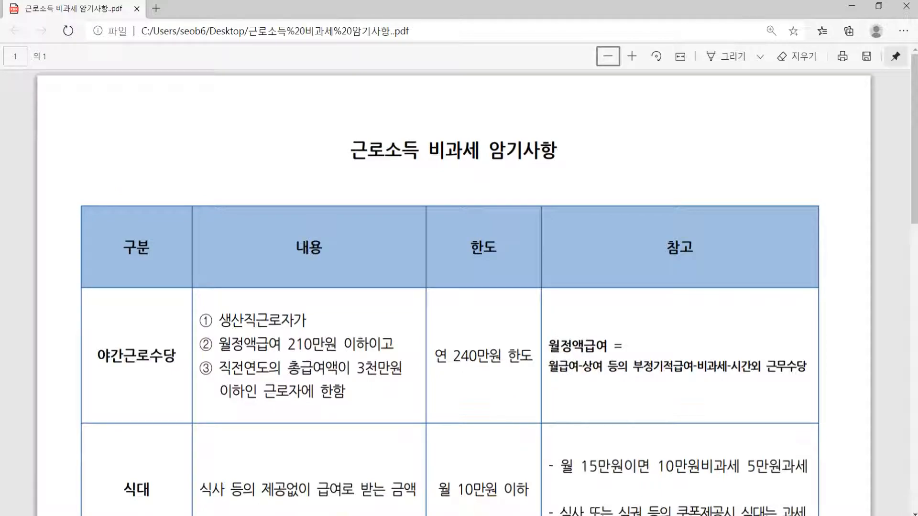
Step: Switch from the 근로소득 비과세 암기사항 PDF to Paint and review the 근로소득비과세 summary, beginning with 야간근로수당
{"action": "left_click", "coordinate": [304, 515]}
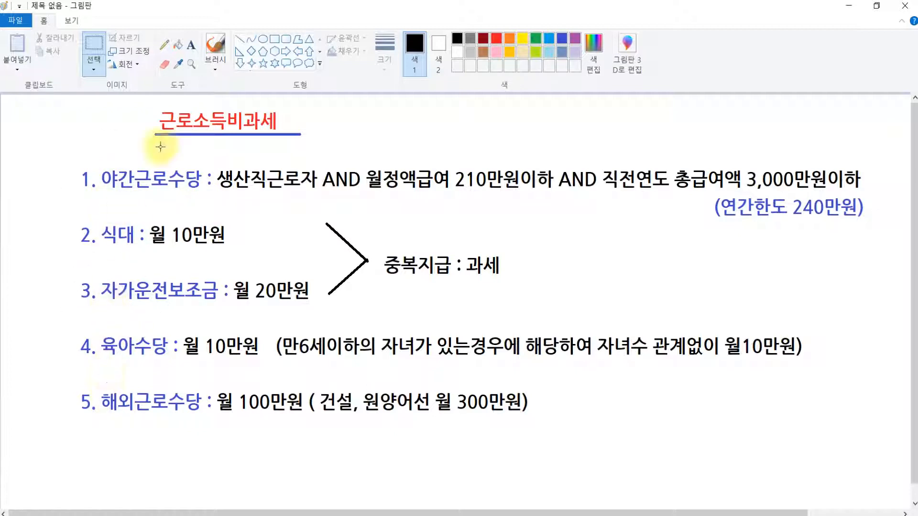
{"action": "left_click", "coordinate": [96, 184]}
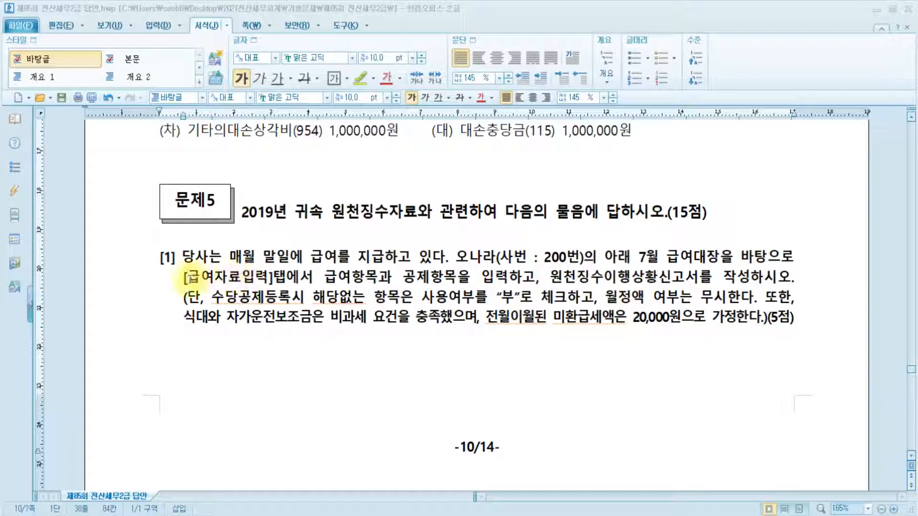
Step: Highlight "급여자료입력" in yellow in 문제5 question [1] of the exam document
{"action": "left_click_drag", "start_coordinate": [186, 278], "coordinate": [273, 278]}
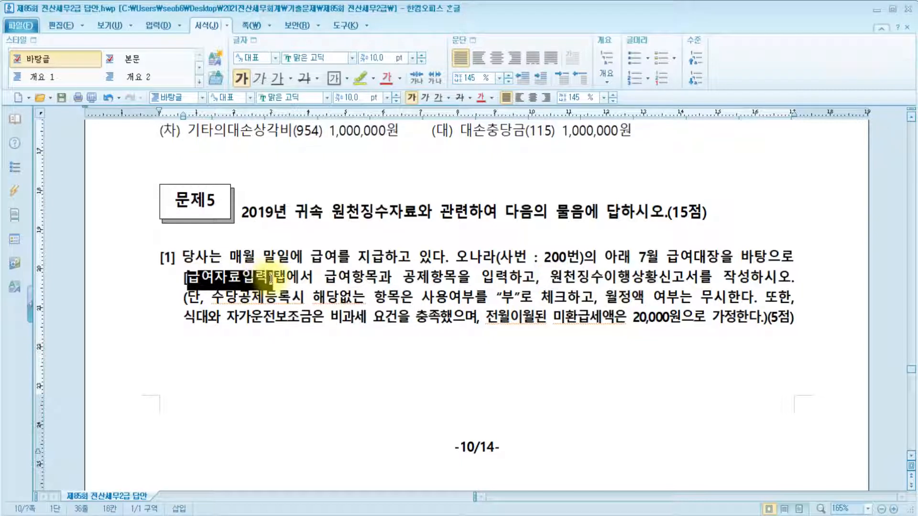
{"action": "left_click", "coordinate": [360, 78]}
{"action": "key", "text": "ctrl"}
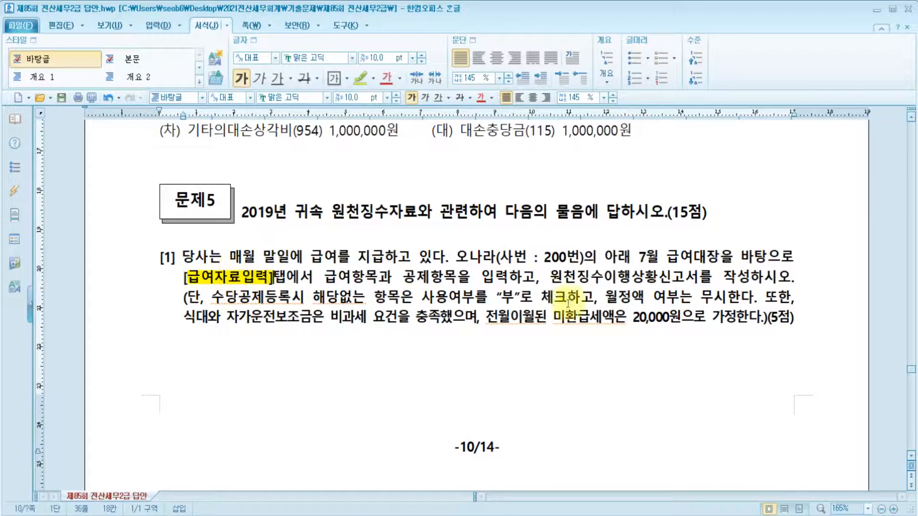
Step: Highlight "원천징수이행상황신고서" in yellow in question [1] and read the condition on marking unused 수당공제등록 items as "부"
{"action": "left_click_drag", "start_coordinate": [548, 277], "coordinate": [699, 277]}
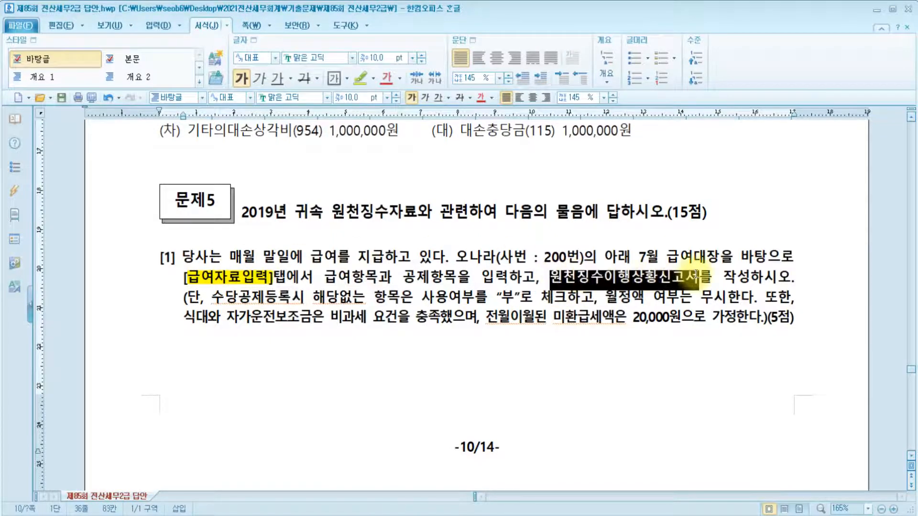
{"action": "left_click", "coordinate": [360, 78]}
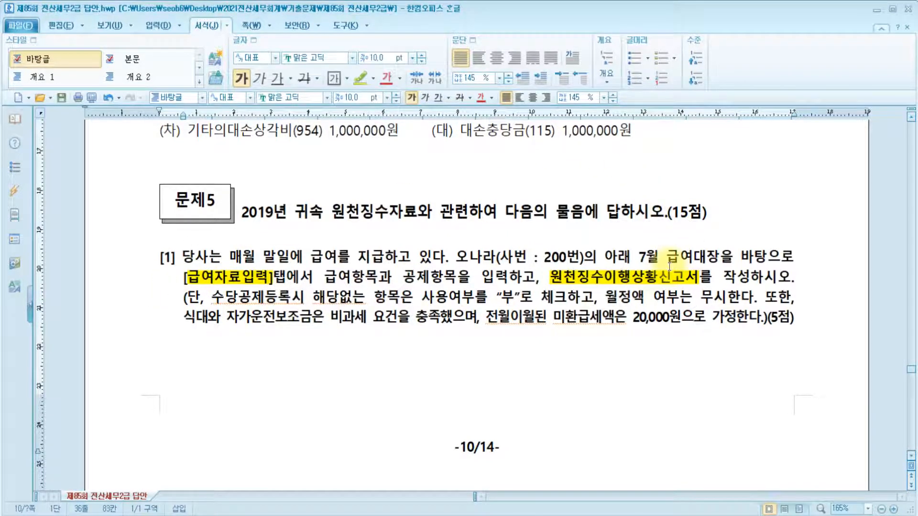
{"action": "left_click", "coordinate": [212, 298]}
{"action": "left_click_drag", "start_coordinate": [211, 299], "coordinate": [399, 298]}
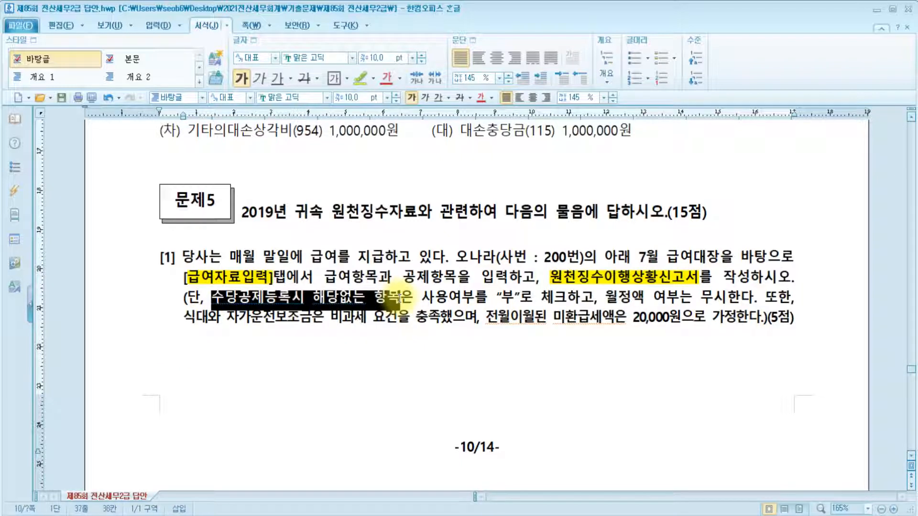
{"action": "left_click_drag", "start_coordinate": [497, 298], "coordinate": [515, 297]}
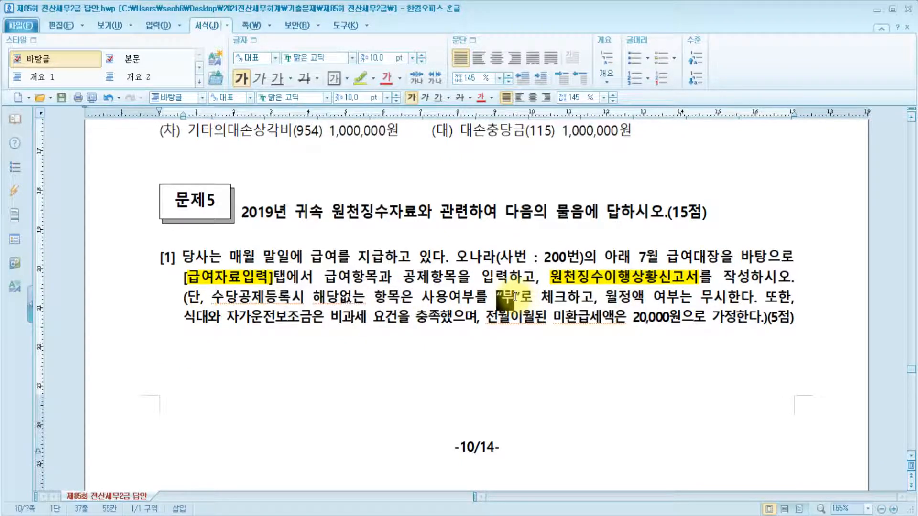
{"action": "left_click", "coordinate": [713, 303]}
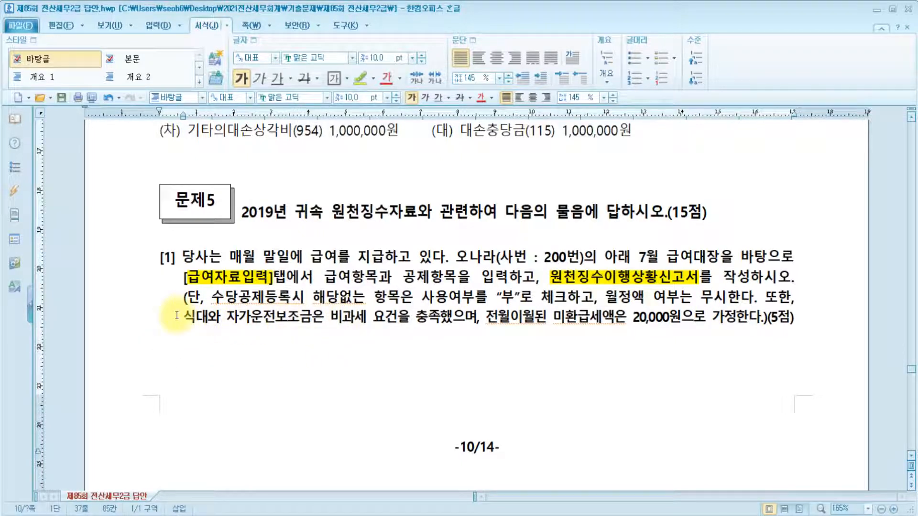
Step: Highlight "식대와 자가운전보조금은 비과세 요건을 충족" and "20,000원으로 가정한다.)" in yellow in question [1]
{"action": "left_click_drag", "start_coordinate": [182, 316], "coordinate": [441, 315]}
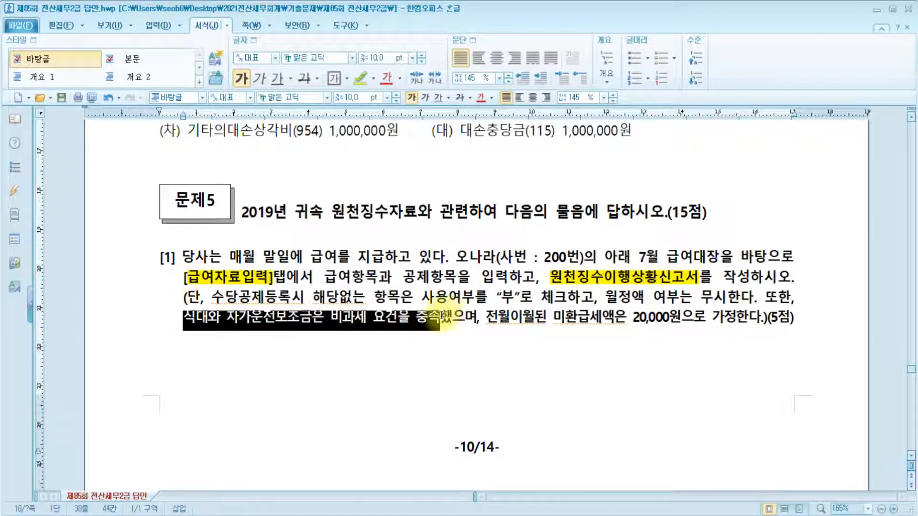
{"action": "left_click", "coordinate": [361, 77]}
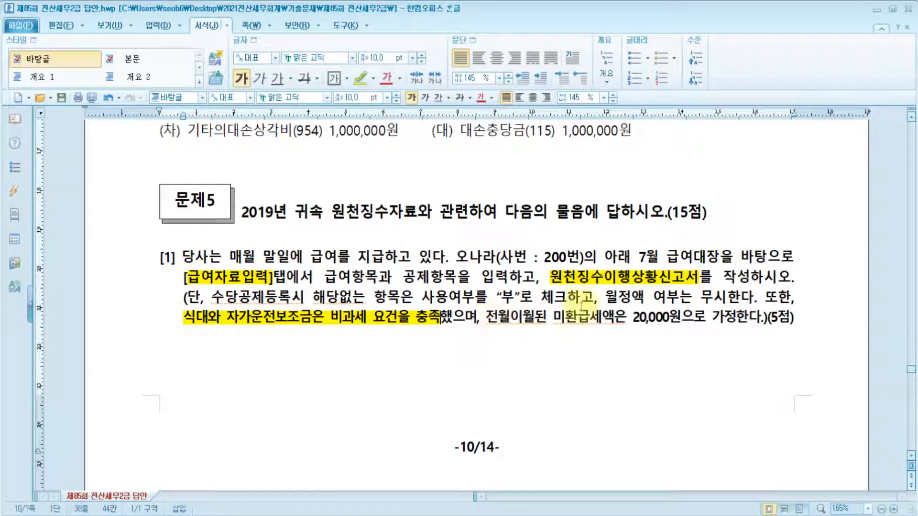
{"action": "left_click_drag", "start_coordinate": [626, 317], "coordinate": [767, 318]}
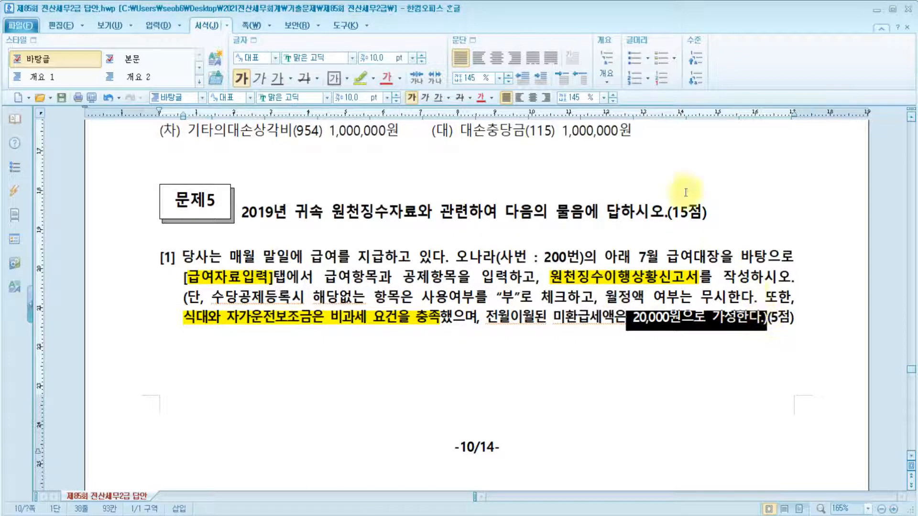
{"action": "left_click", "coordinate": [360, 78]}
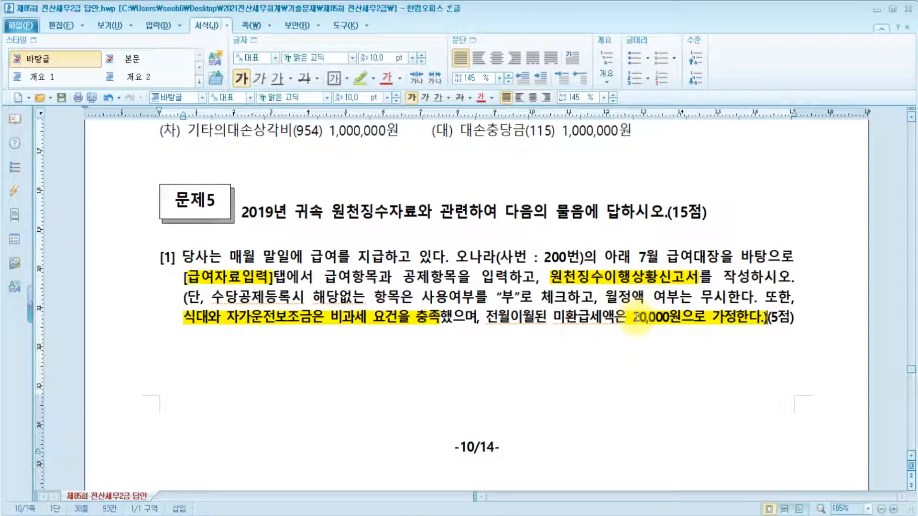
Step: Add "(비)" after the 식대 and 자가운전보조금 headings in the 2019년 7월 급여대장 table
{"action": "scroll", "coordinate": [636, 318], "scroll_direction": "down", "scroll_amount": 10}
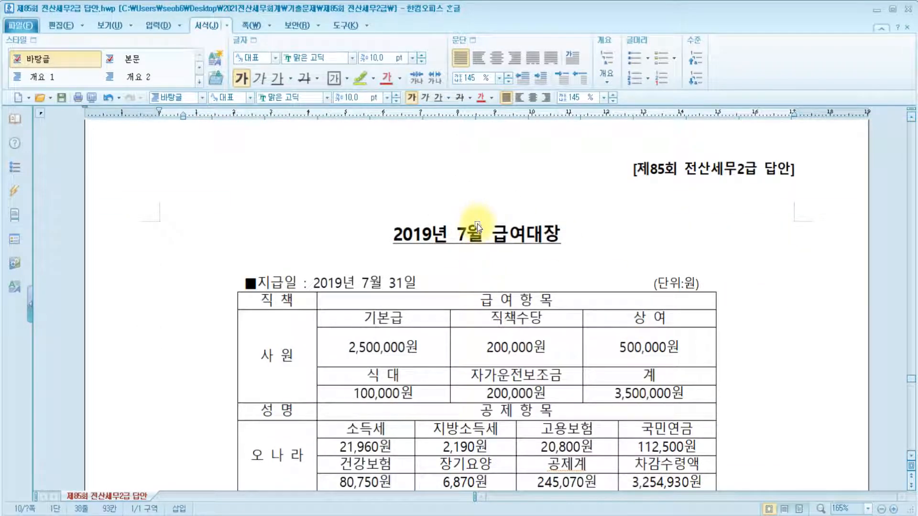
{"action": "scroll", "coordinate": [476, 226], "scroll_direction": "down", "scroll_amount": 2}
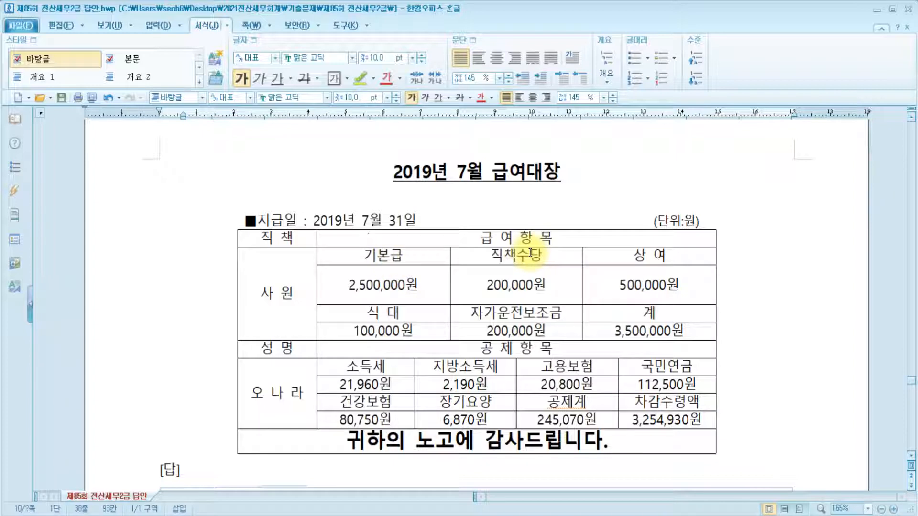
{"action": "left_click", "coordinate": [646, 264]}
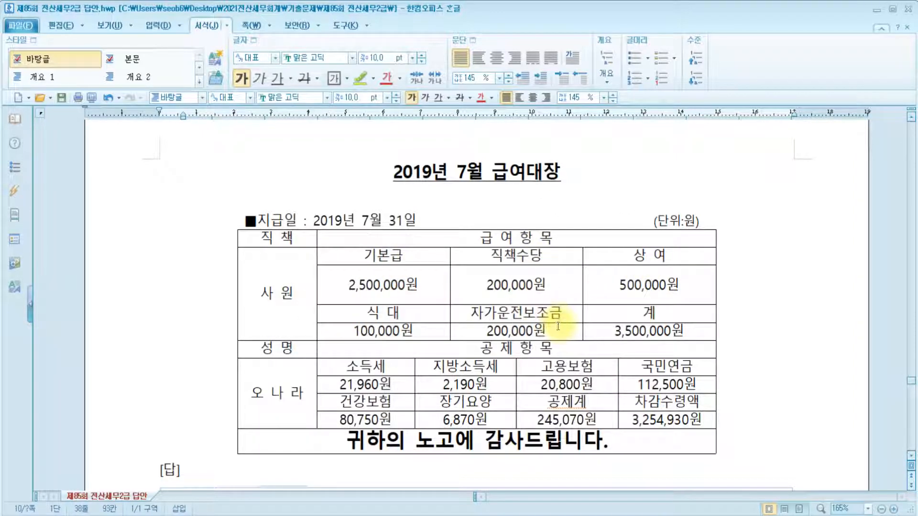
{"action": "left_click", "coordinate": [409, 317]}
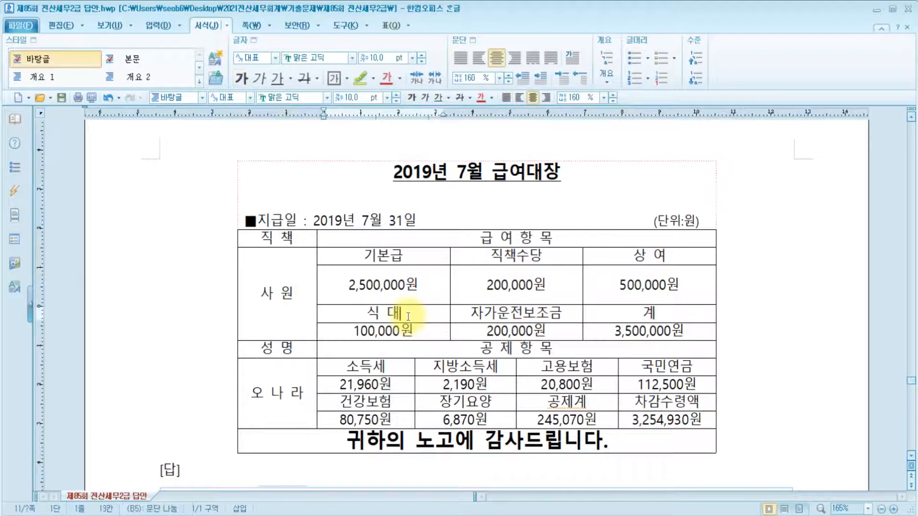
{"action": "scroll", "coordinate": [416, 316], "scroll_direction": "up", "scroll_amount": 10}
{"action": "scroll", "coordinate": [425, 316], "scroll_direction": "down", "scroll_amount": 10}
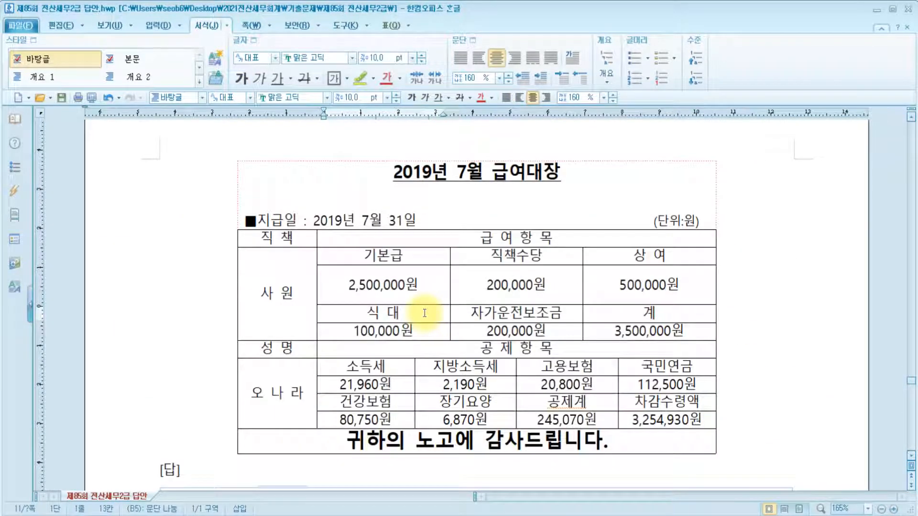
{"action": "type", "text": "(비)"}
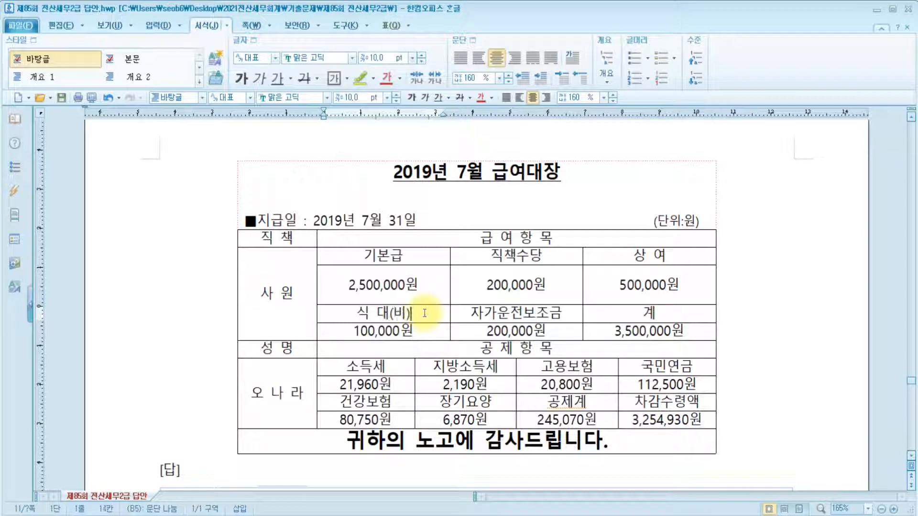
{"action": "left_click", "coordinate": [567, 316]}
{"action": "type", "text": "("}
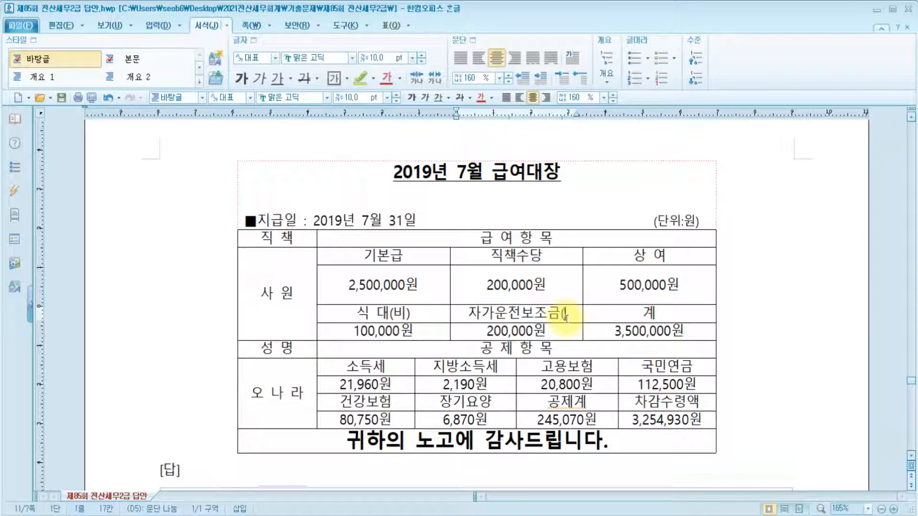
{"action": "type", "text": "비)"}
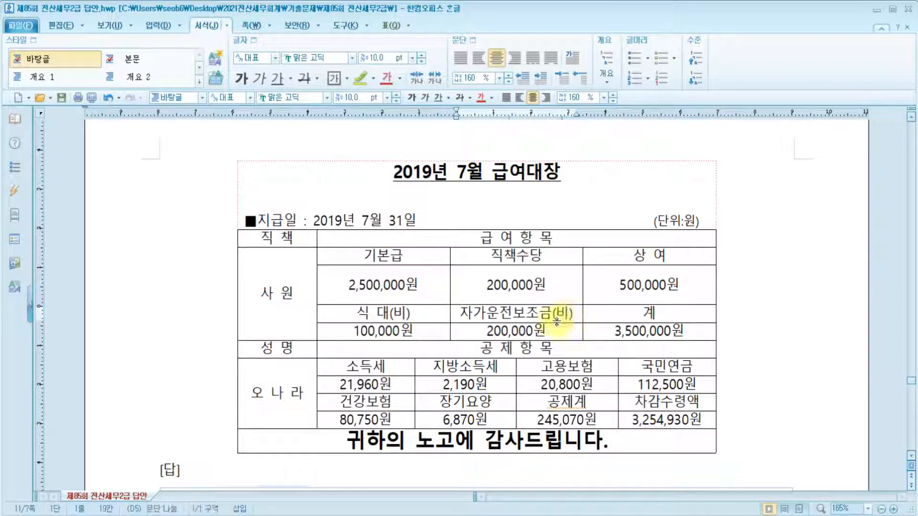
Step: Examine the 급여대장 items alongside the 급여자료입력 and 수당공제등록 answer images beneath the table
{"action": "left_click", "coordinate": [425, 255]}
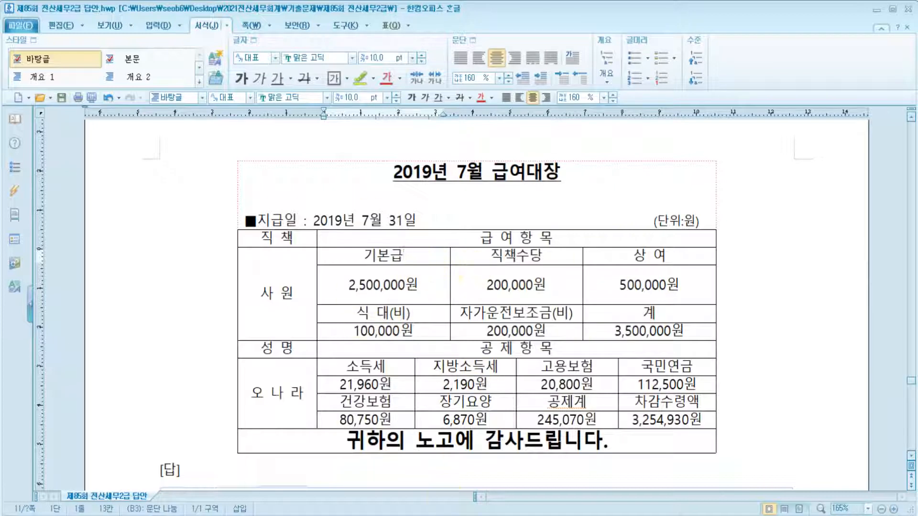
{"action": "mouse_move", "coordinate": [368, 515]}
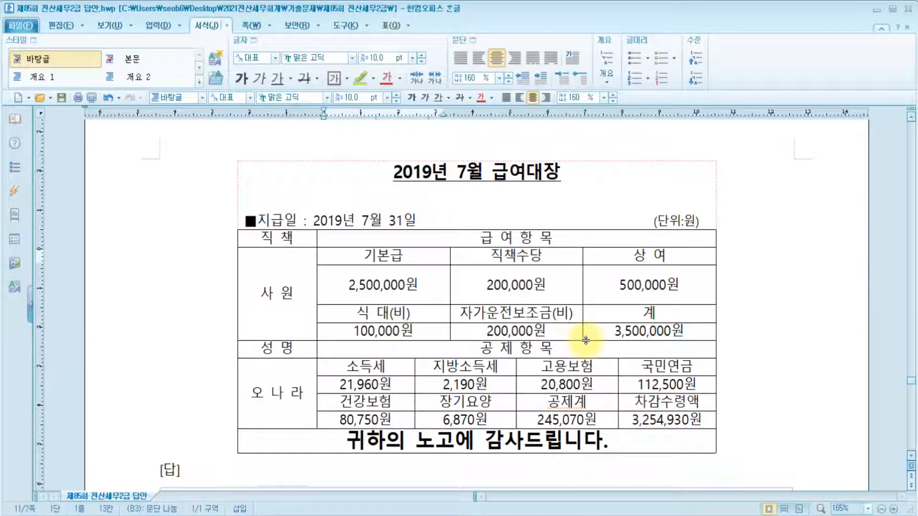
{"action": "scroll", "coordinate": [586, 340], "scroll_direction": "down", "scroll_amount": 5}
{"action": "scroll", "coordinate": [586, 340], "scroll_direction": "down", "scroll_amount": 6}
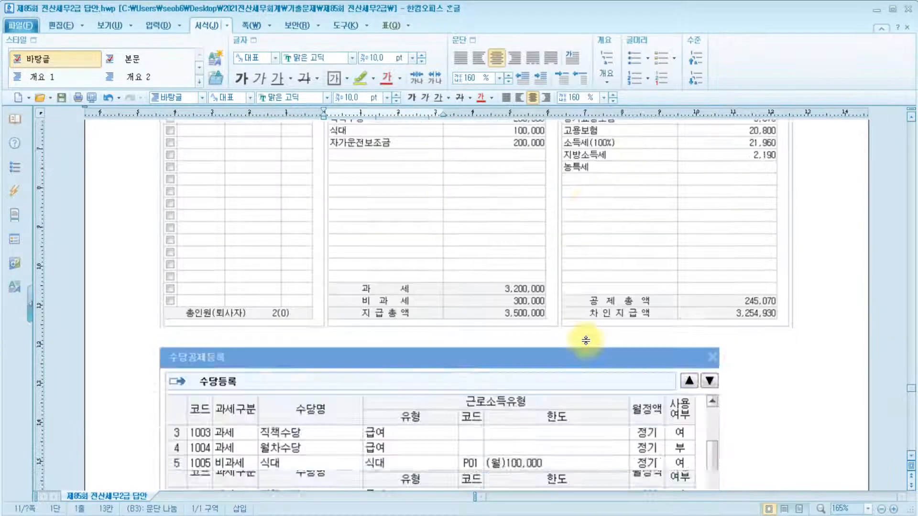
{"action": "scroll", "coordinate": [586, 340], "scroll_direction": "up", "scroll_amount": 10}
{"action": "scroll", "coordinate": [586, 340], "scroll_direction": "up", "scroll_amount": 8}
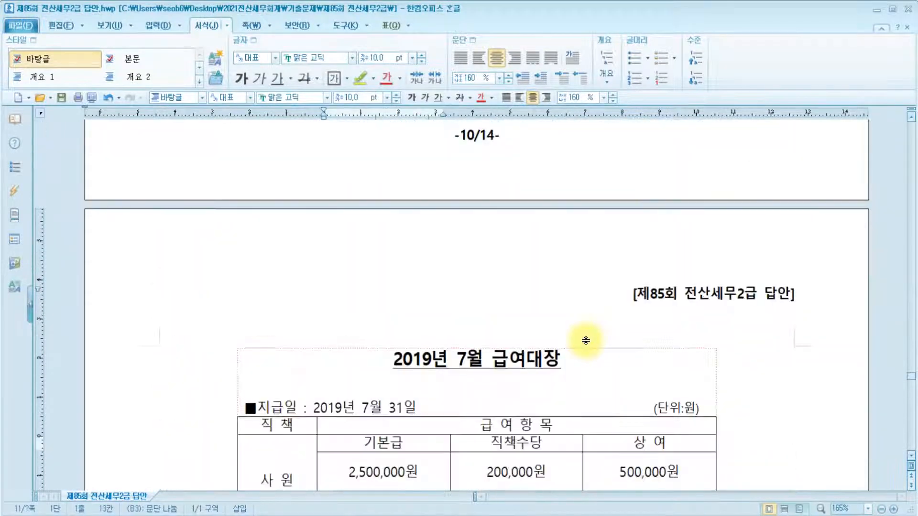
{"action": "scroll", "coordinate": [586, 340], "scroll_direction": "down", "scroll_amount": 11}
{"action": "scroll", "coordinate": [586, 342], "scroll_direction": "up", "scroll_amount": 5}
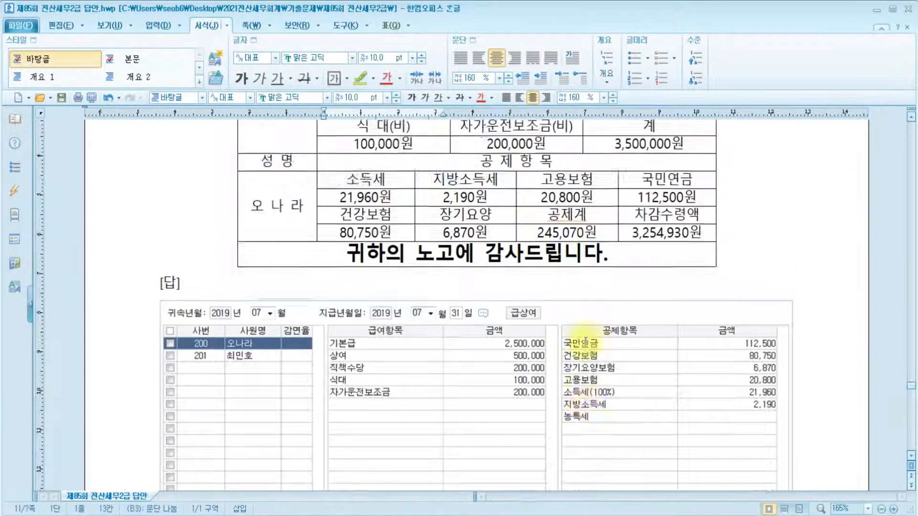
{"action": "scroll", "coordinate": [587, 387], "scroll_direction": "down", "scroll_amount": 1}
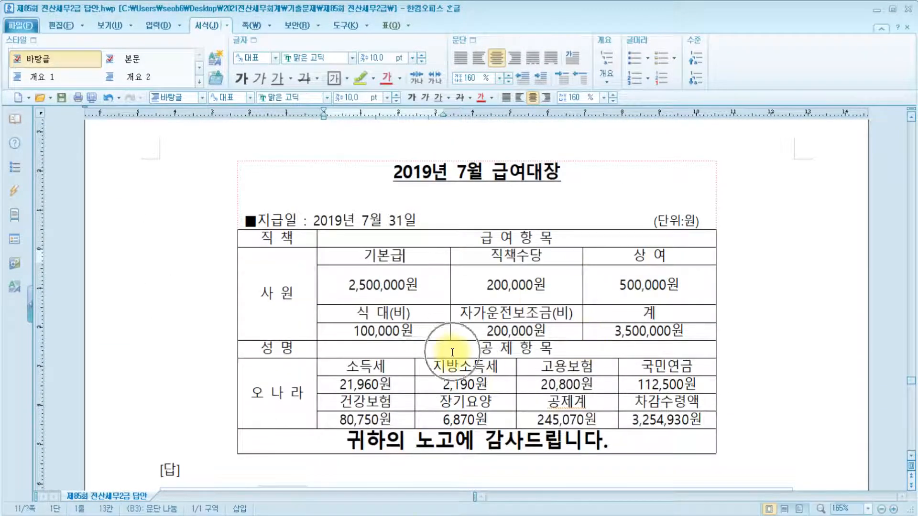
Step: Switch to KcLep and open the 수당공제등록 dialog of 급여자료입력 under 원천징수
{"action": "key", "text": "alt+Tab"}
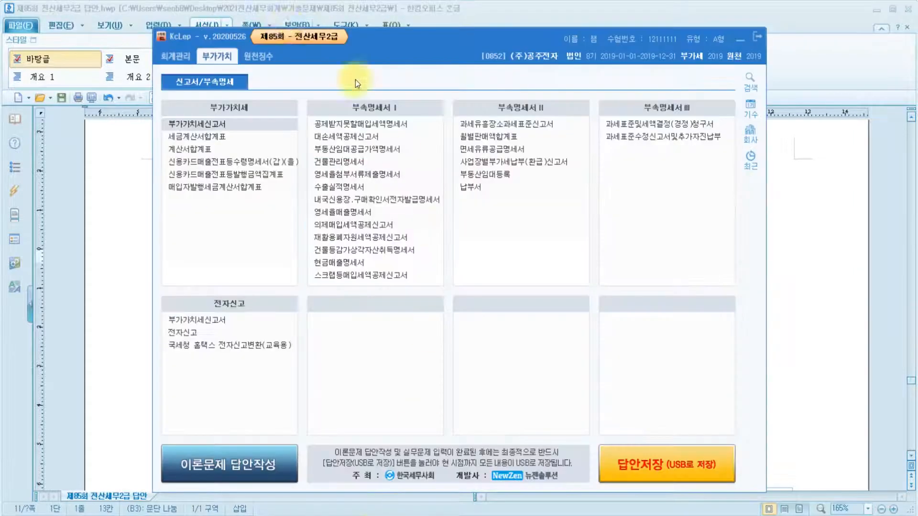
{"action": "left_click", "coordinate": [261, 55]}
{"action": "left_click", "coordinate": [198, 136]}
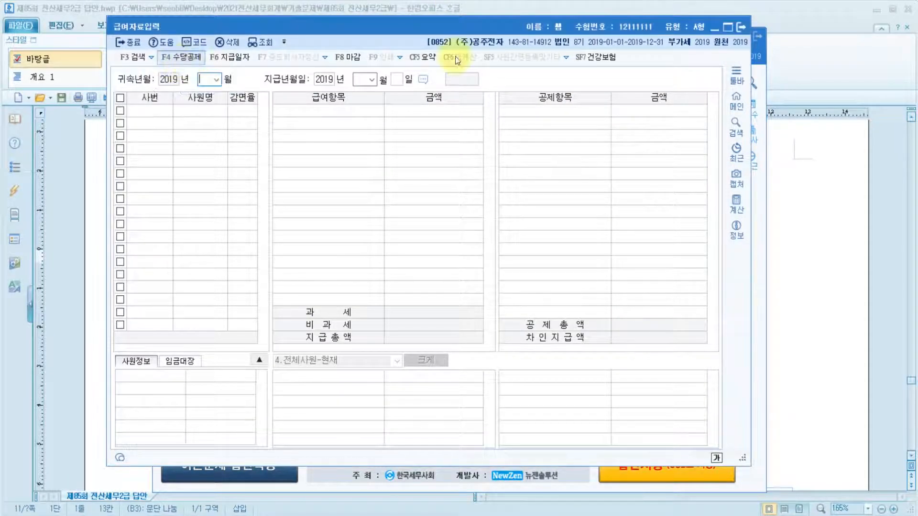
{"action": "key", "text": "F4"}
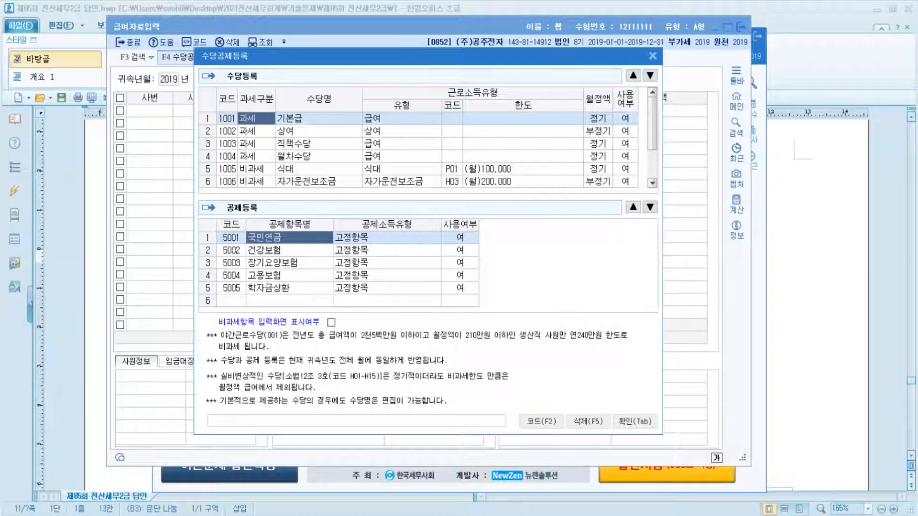
Step: Move 직책수당 ahead of 상여 in the 수당등록 list
{"action": "left_click", "coordinate": [292, 122]}
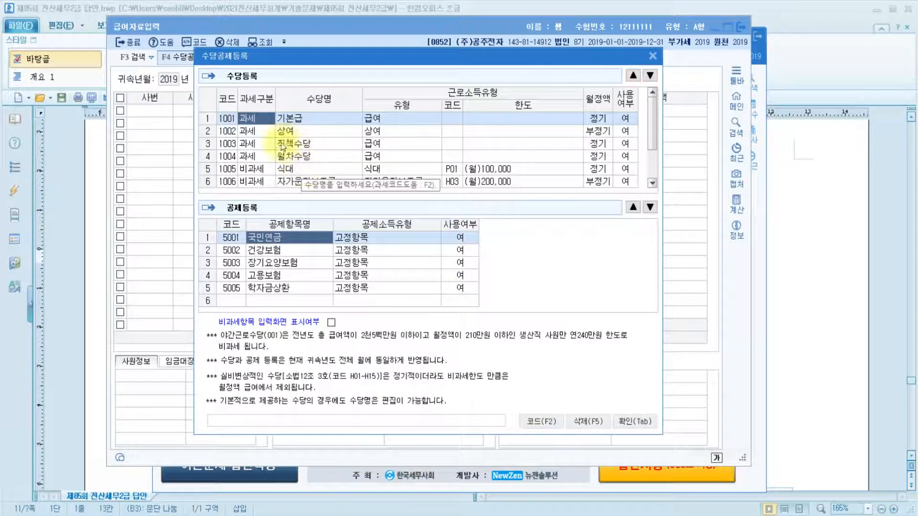
{"action": "left_click", "coordinate": [246, 147]}
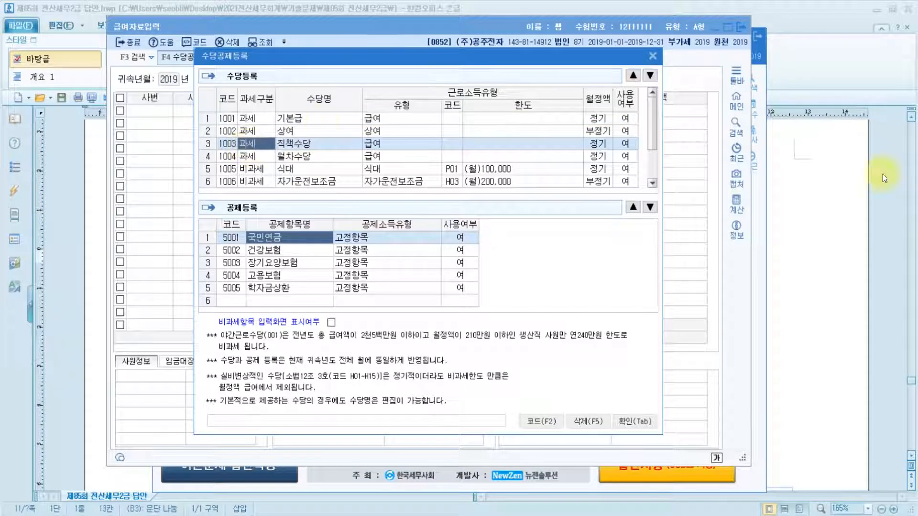
{"action": "left_click", "coordinate": [634, 77]}
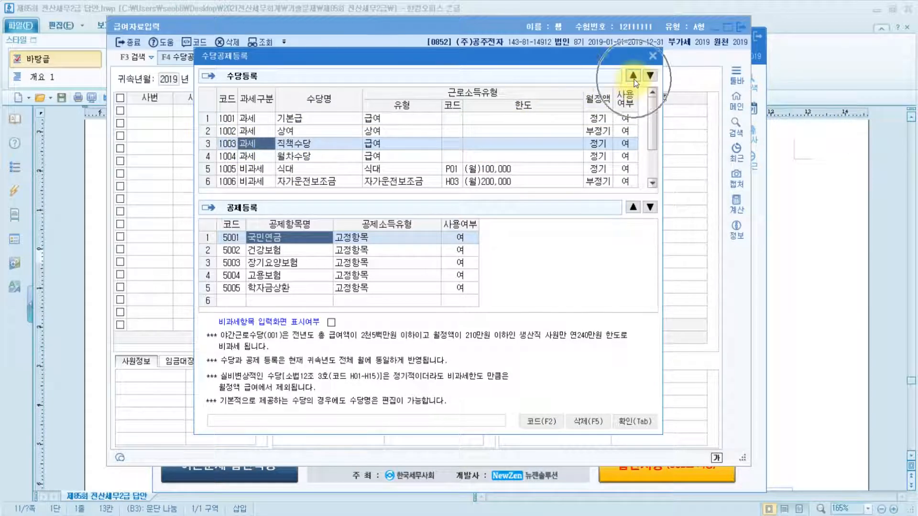
{"action": "left_click", "coordinate": [285, 147]}
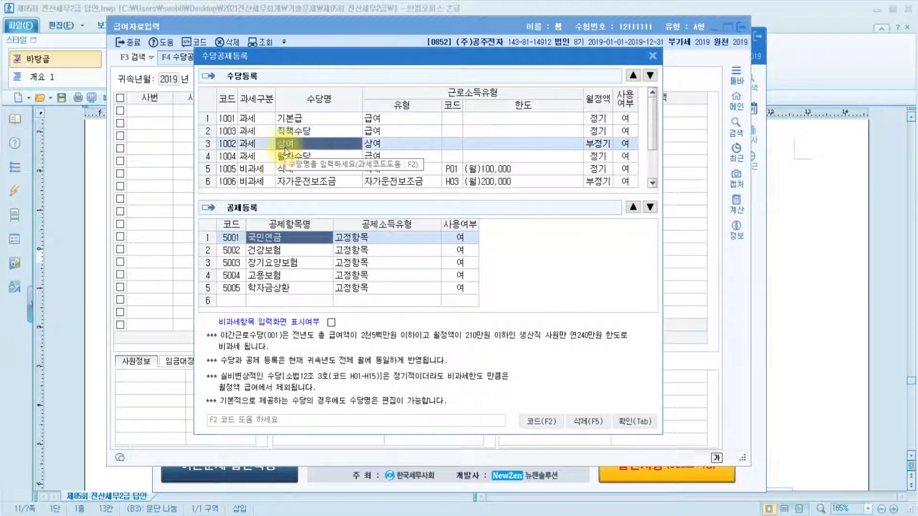
Step: Move 식대 and 자가운전보조금 ahead of 월차수당 in the 수당등록 list
{"action": "left_click", "coordinate": [256, 156]}
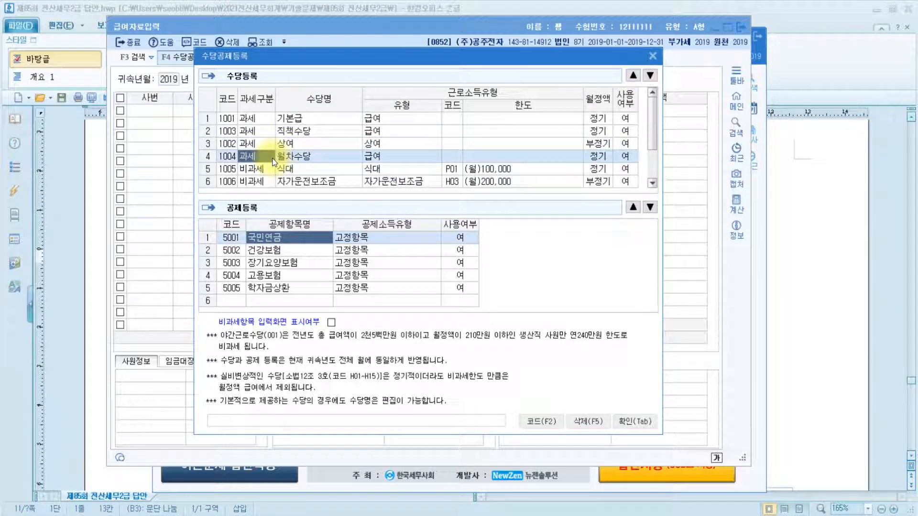
{"action": "left_click", "coordinate": [257, 169]}
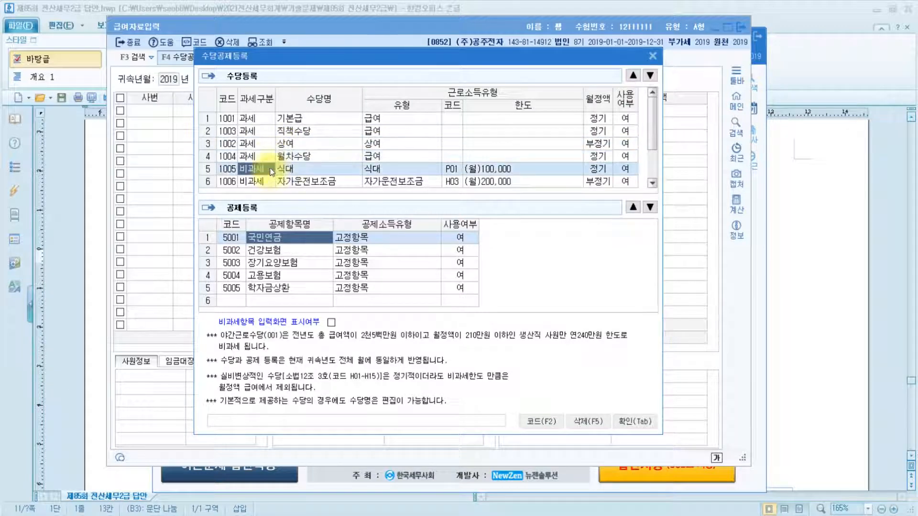
{"action": "left_click", "coordinate": [632, 76]}
{"action": "left_click", "coordinate": [293, 182]}
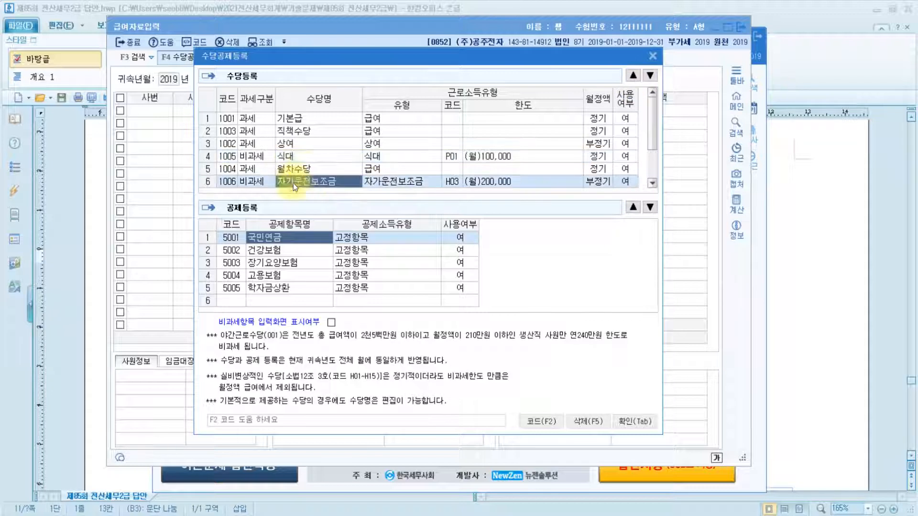
{"action": "left_click", "coordinate": [633, 75]}
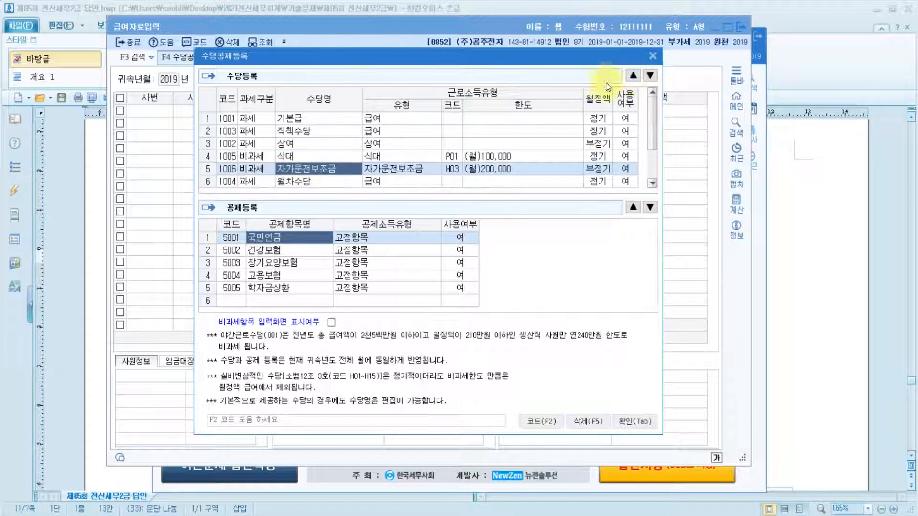
Step: Set 사용여부 to 부 for 월차수당 and 야간근로수당 in the 수당등록 list
{"action": "left_click", "coordinate": [627, 182]}
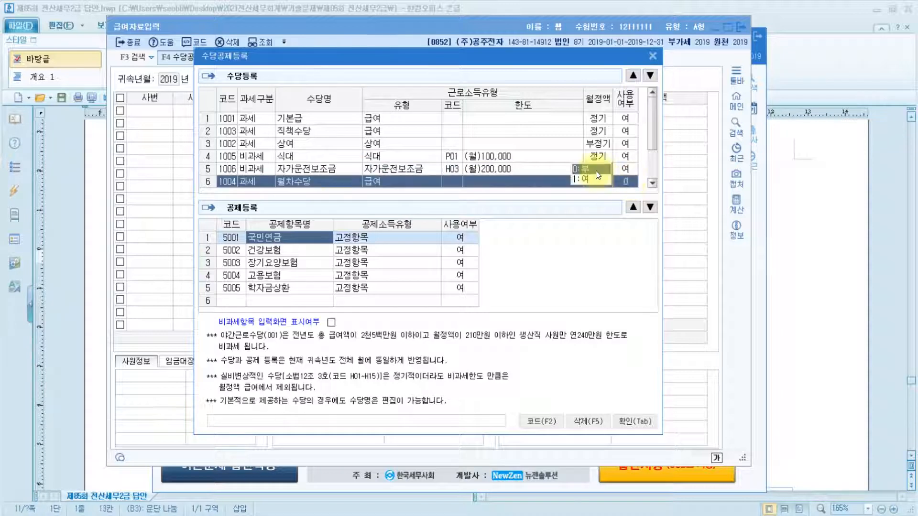
{"action": "left_click", "coordinate": [596, 169]}
{"action": "left_click", "coordinate": [626, 171]}
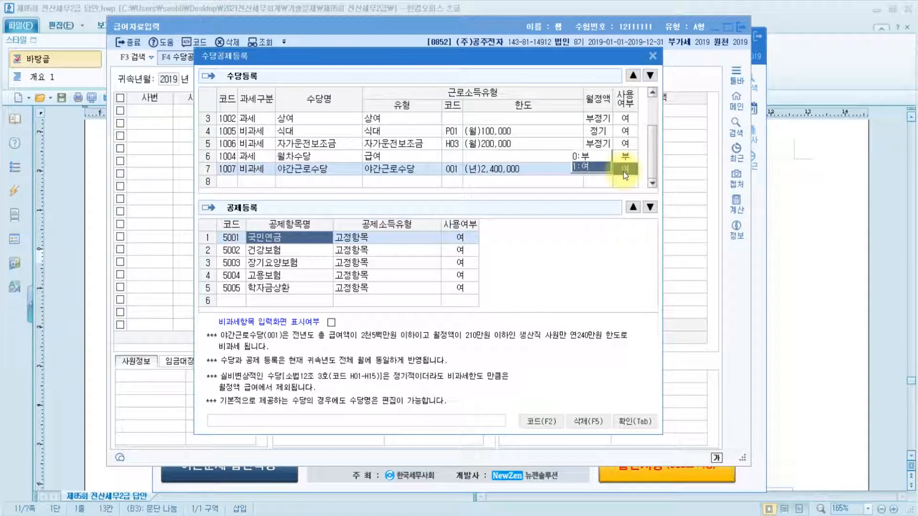
{"action": "left_click", "coordinate": [582, 158]}
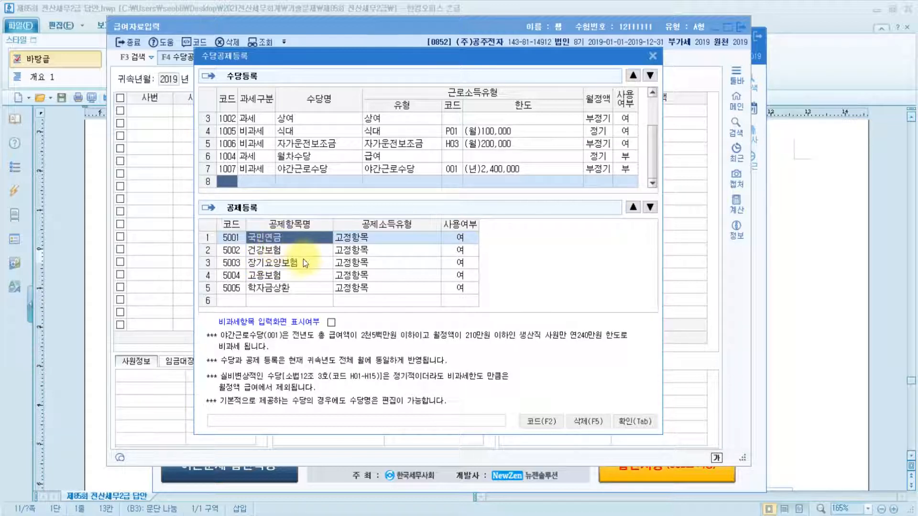
Step: Move 고용보험 ahead of 국민연금 to the first row of the 공제등록 list
{"action": "left_click", "coordinate": [266, 277]}
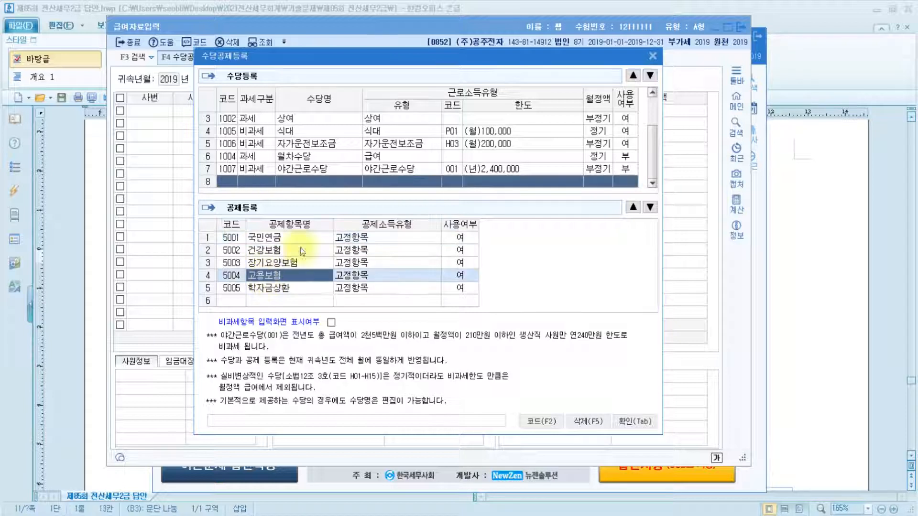
{"action": "left_click", "coordinate": [633, 207]}
{"action": "left_click", "coordinate": [633, 207]}
{"action": "left_click", "coordinate": [633, 207]}
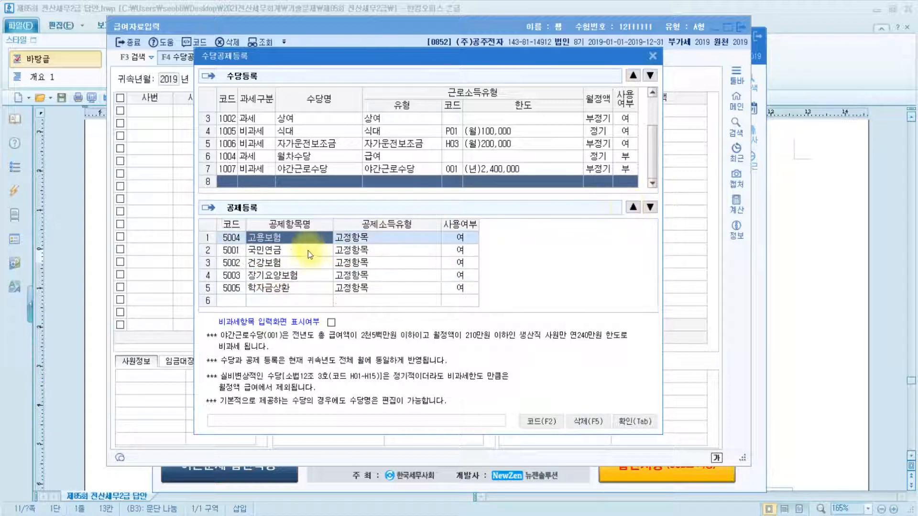
Step: Set 사용여부 to 부 for 학자금상환 in the 공제등록 list and confirm the 수당공제등록 dialog
{"action": "left_click", "coordinate": [264, 256]}
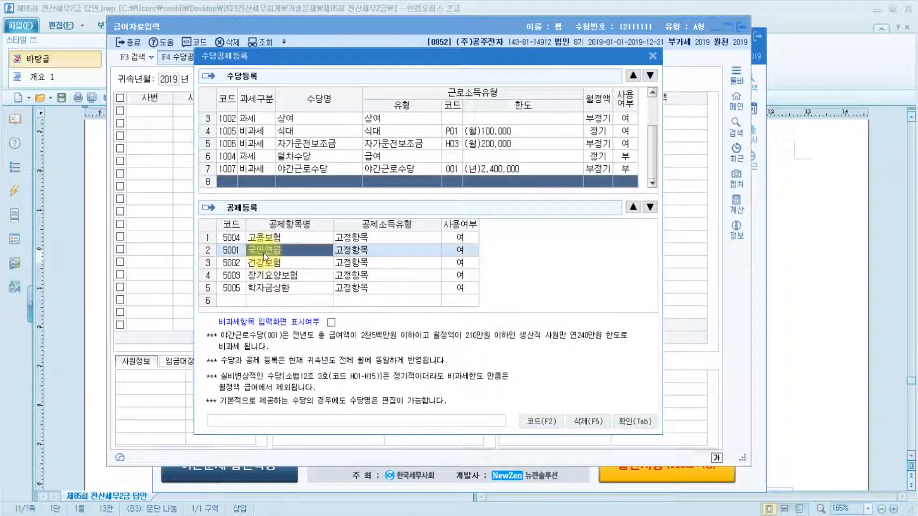
{"action": "left_click", "coordinate": [265, 263]}
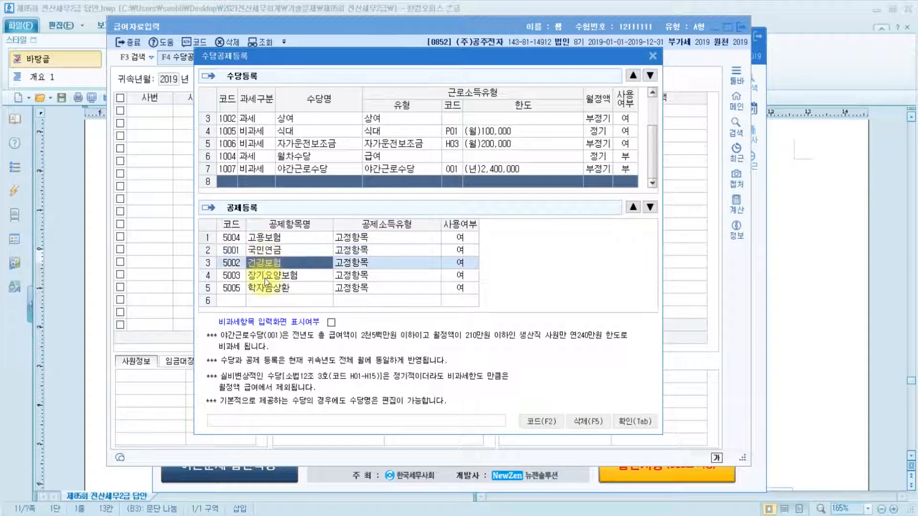
{"action": "left_click", "coordinate": [265, 279]}
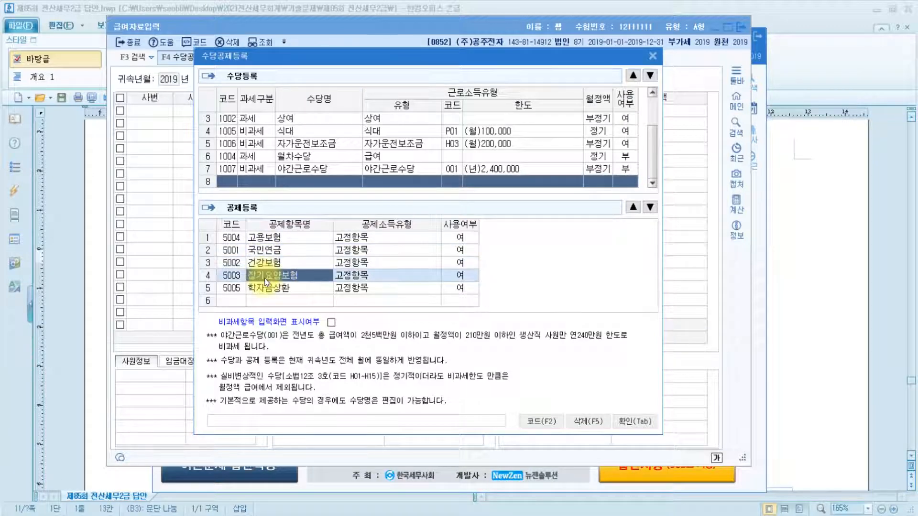
{"action": "left_click", "coordinate": [297, 288]}
{"action": "left_click", "coordinate": [463, 291]}
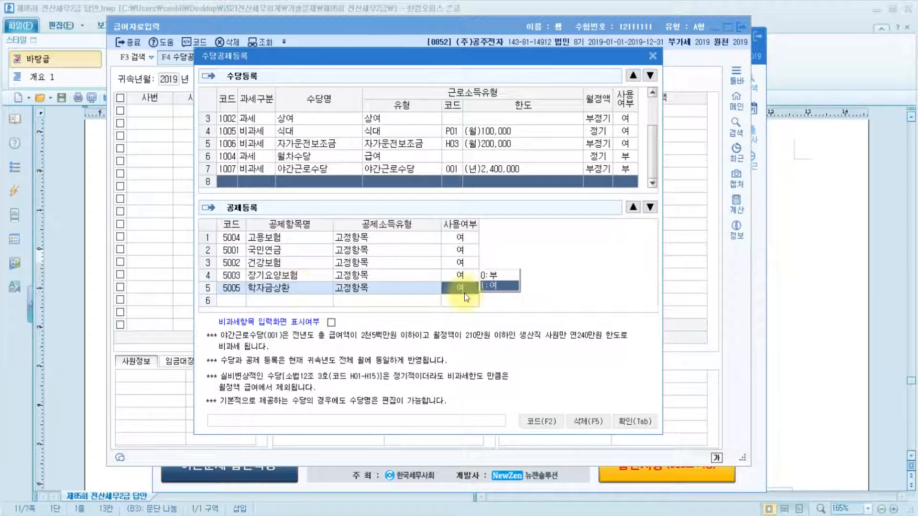
{"action": "left_click", "coordinate": [500, 286]}
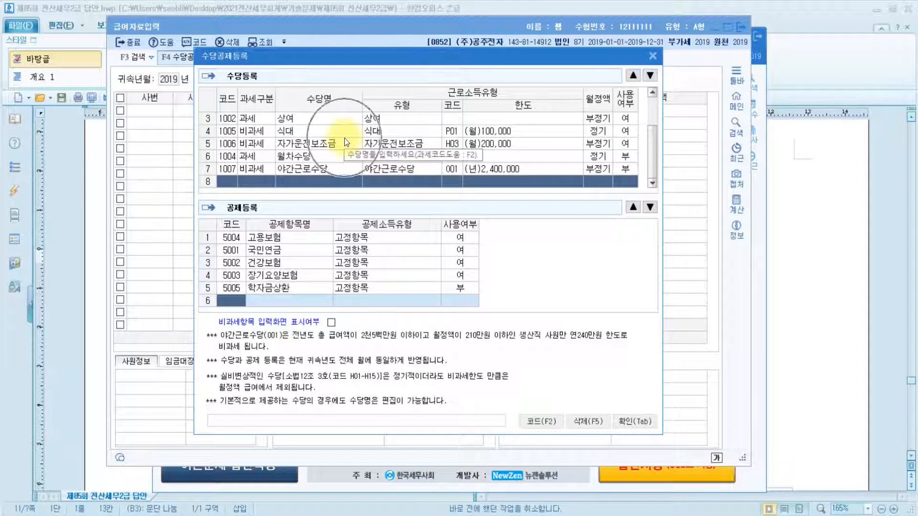
{"action": "left_click", "coordinate": [639, 421]}
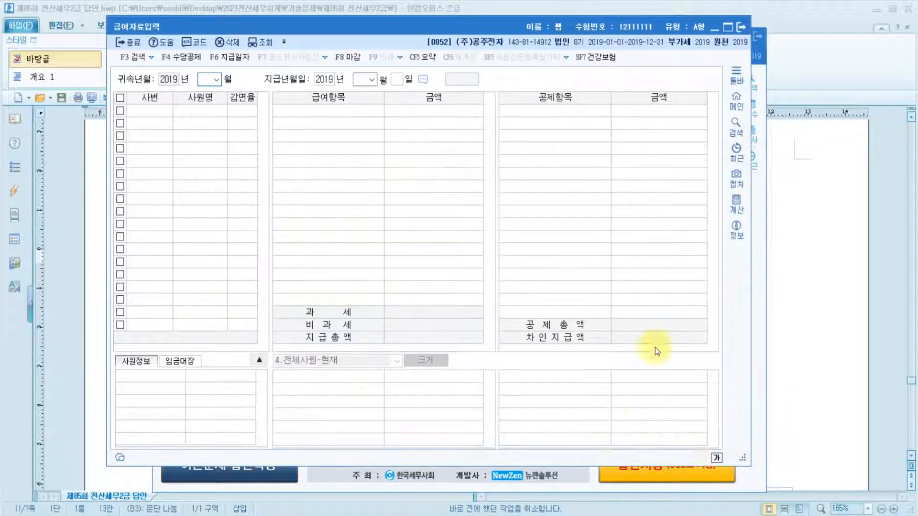
Step: Set 귀속년월 to 2019년 07월 and 지급년월일 to 2019년 07월 31일 in 급여자료입력
{"action": "left_click", "coordinate": [203, 79]}
{"action": "type", "text": "7"}
{"action": "key", "text": "Return"}
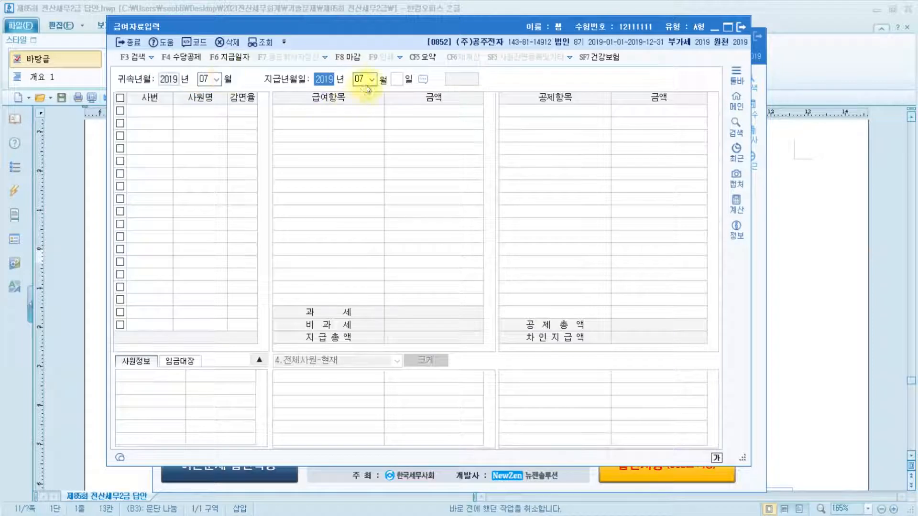
{"action": "left_click", "coordinate": [396, 79]}
{"action": "type", "text": "31"}
{"action": "key", "text": "Return"}
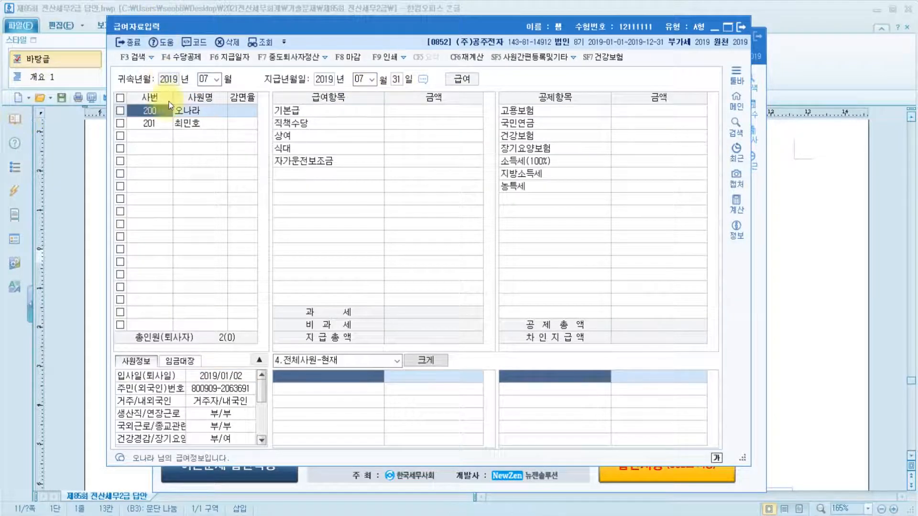
Step: Enter the first employee's pay: 기본급 2,500,000, 직책수당 200,000, 상여 500,000, 식대 100,000 and 자가운전보조금 200,000
{"action": "left_click", "coordinate": [444, 116]}
{"action": "type", "text": "2500000"}
{"action": "key", "text": "Return"}
{"action": "type", "text": "2000000"}
{"action": "key", "text": "Return"}
{"action": "type", "text": "5000000"}
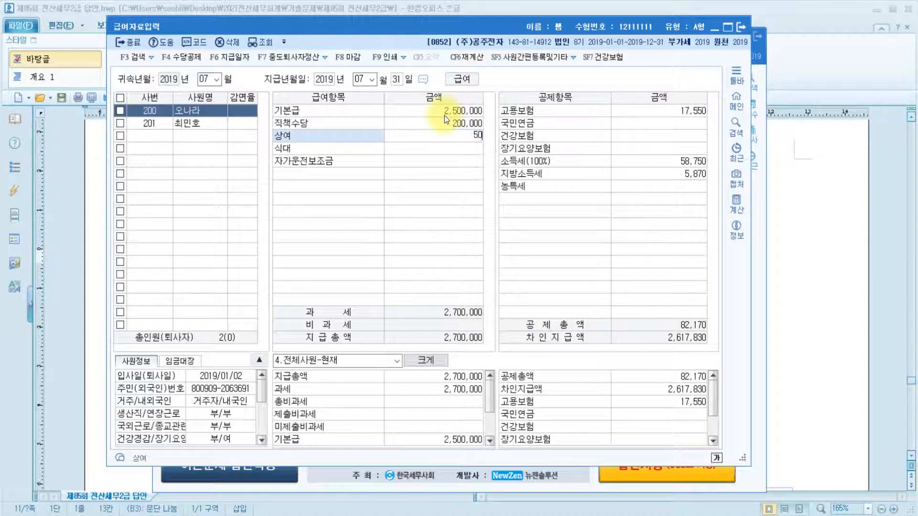
{"action": "key", "text": "Return"}
{"action": "type", "text": "100,000"}
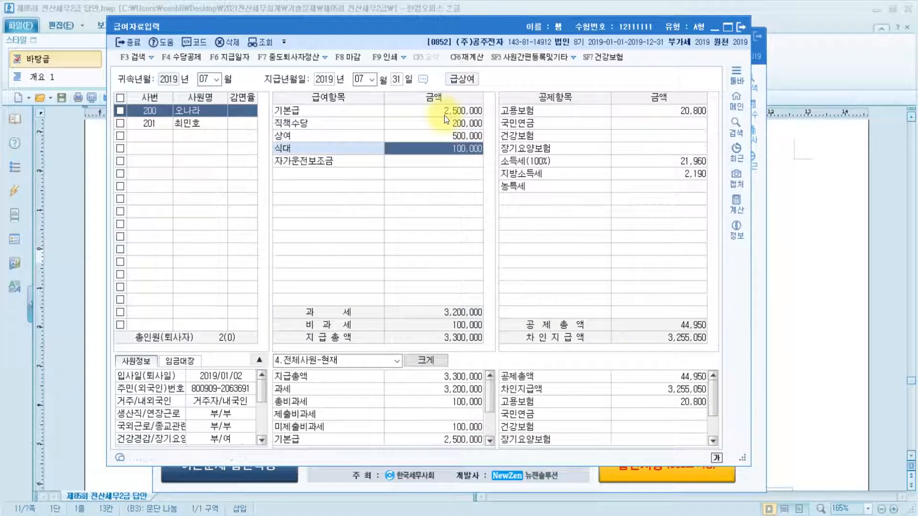
{"action": "key", "text": "Return"}
{"action": "type", "text": "200000"}
{"action": "key", "text": "Return"}
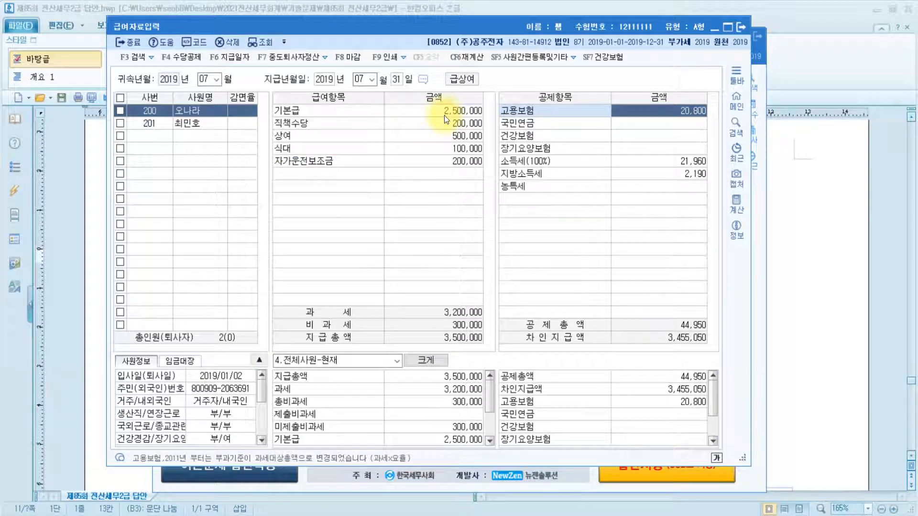
Step: Enter 국민연금 112,500 and 건강보험 80,750 for the first employee and go through the remaining deduction items
{"action": "left_click", "coordinate": [542, 113]}
{"action": "left_click", "coordinate": [673, 125]}
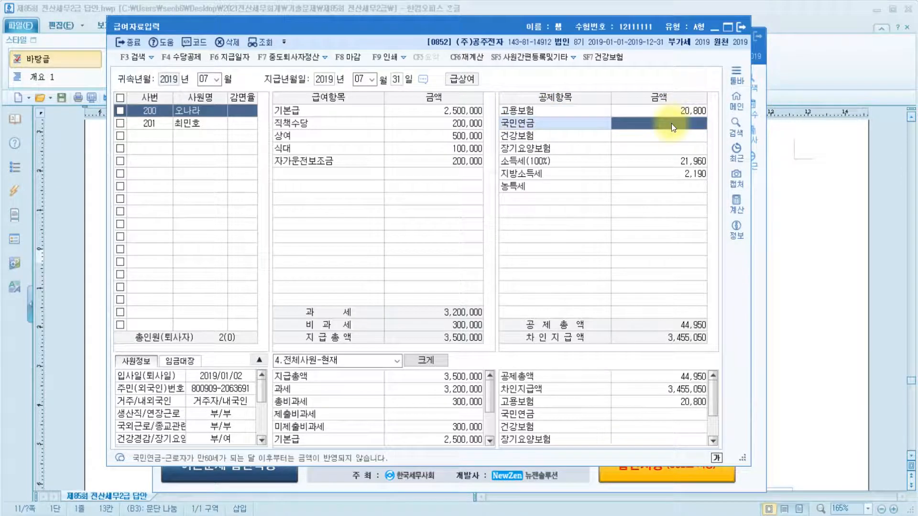
{"action": "type", "text": "112500"}
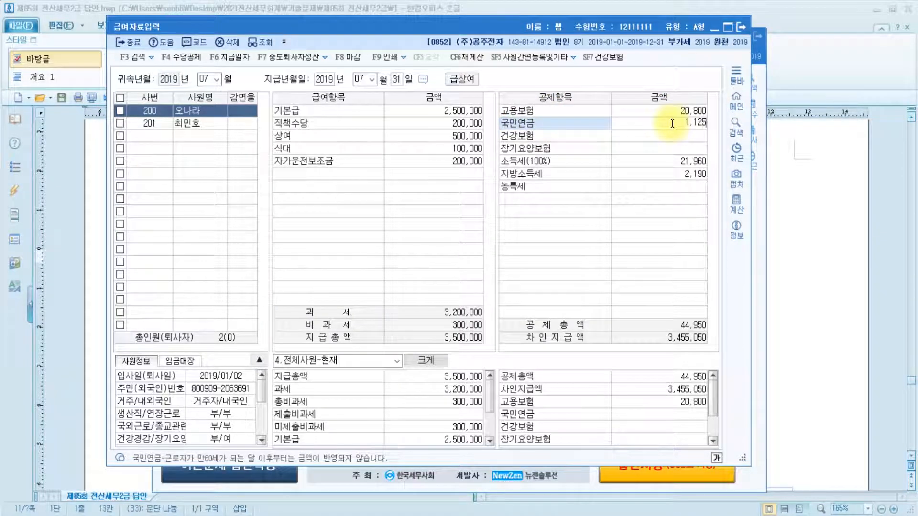
{"action": "key", "text": "Return"}
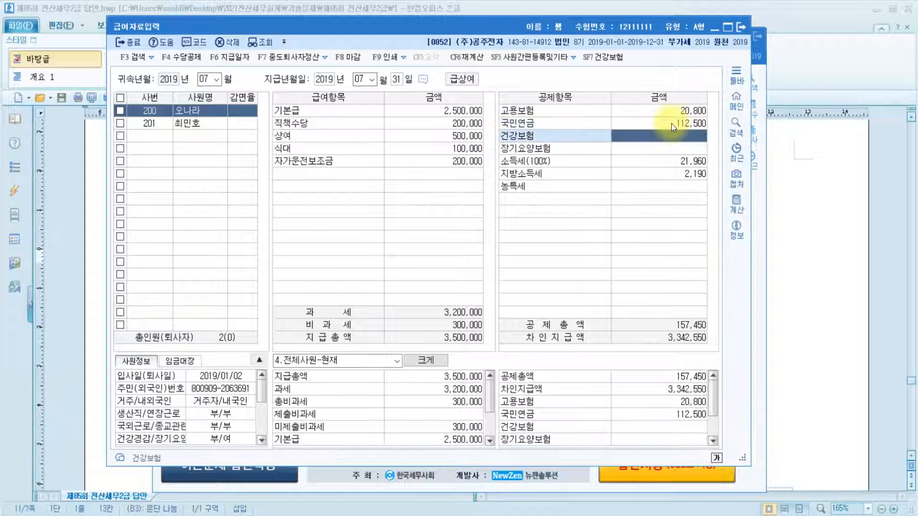
{"action": "type", "text": "80750"}
{"action": "key", "text": "Return"}
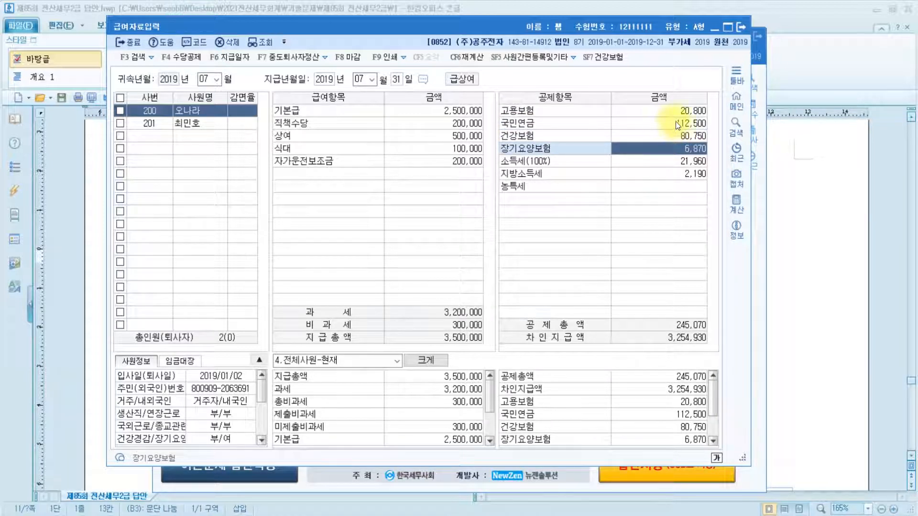
{"action": "left_click", "coordinate": [663, 166]}
{"action": "left_click", "coordinate": [659, 182]}
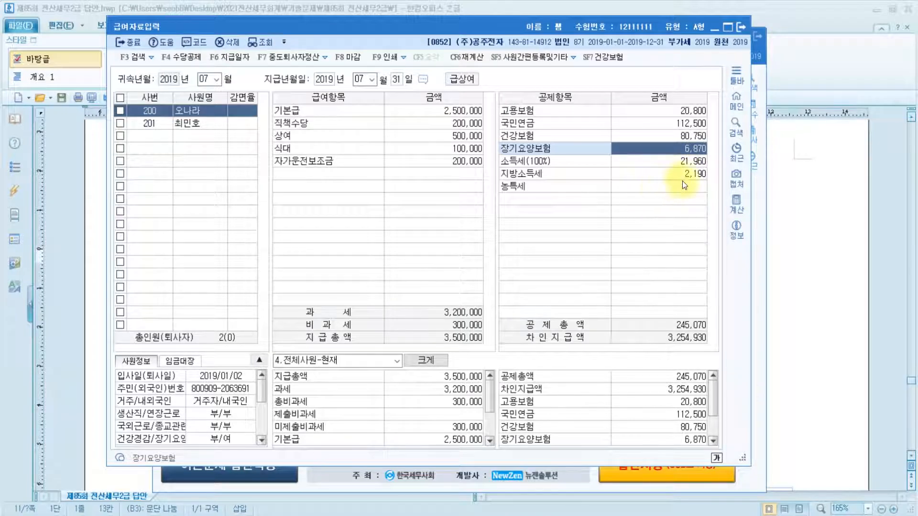
{"action": "left_click", "coordinate": [626, 162]}
{"action": "left_click", "coordinate": [634, 176]}
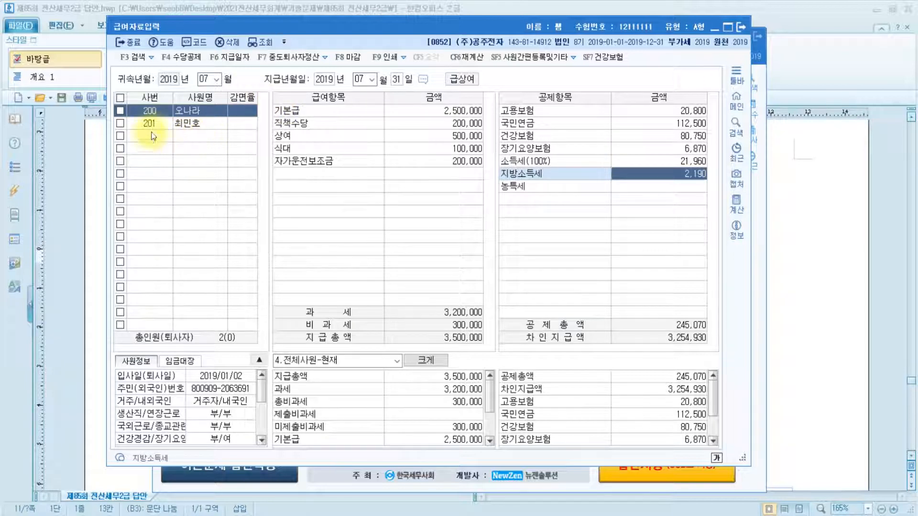
{"action": "key", "text": "Return"}
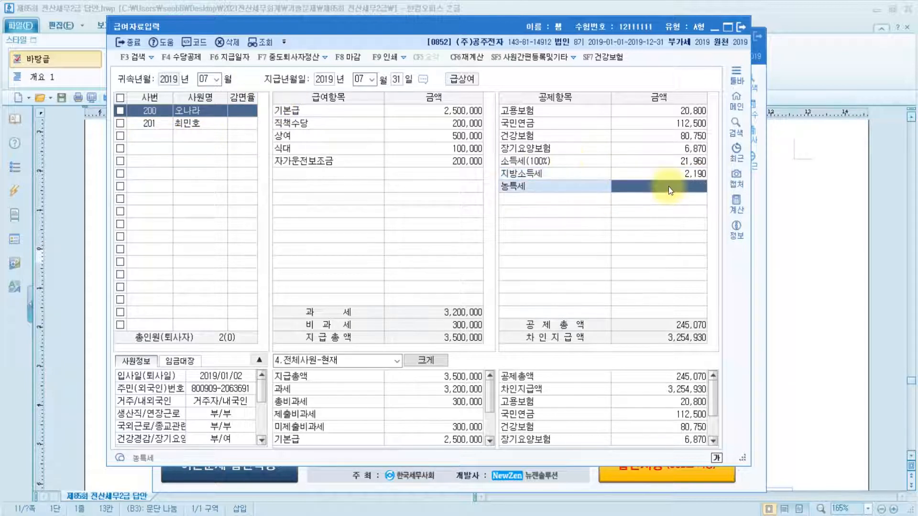
{"action": "key", "text": "Return"}
Step: Close 급여자료입력, open 원천징수이행상황신고서 and widen its window
{"action": "key", "text": "Escape"}
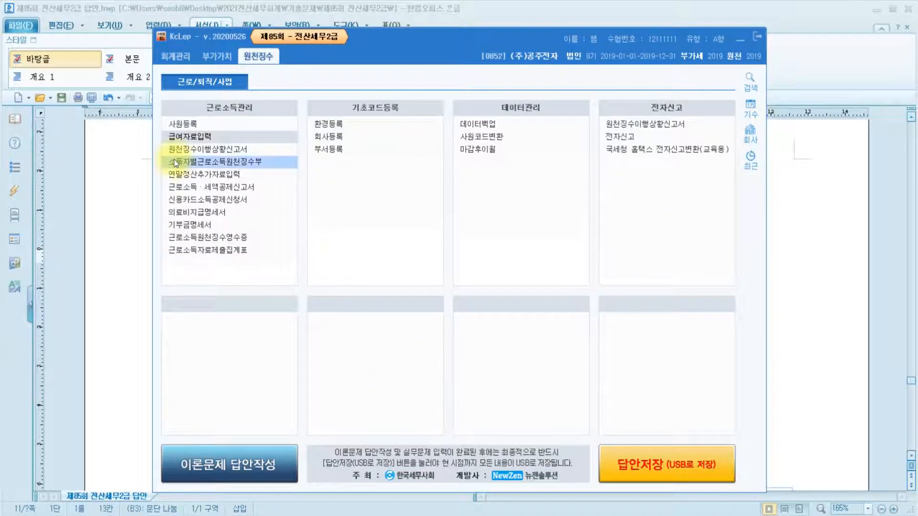
{"action": "left_click", "coordinate": [231, 152]}
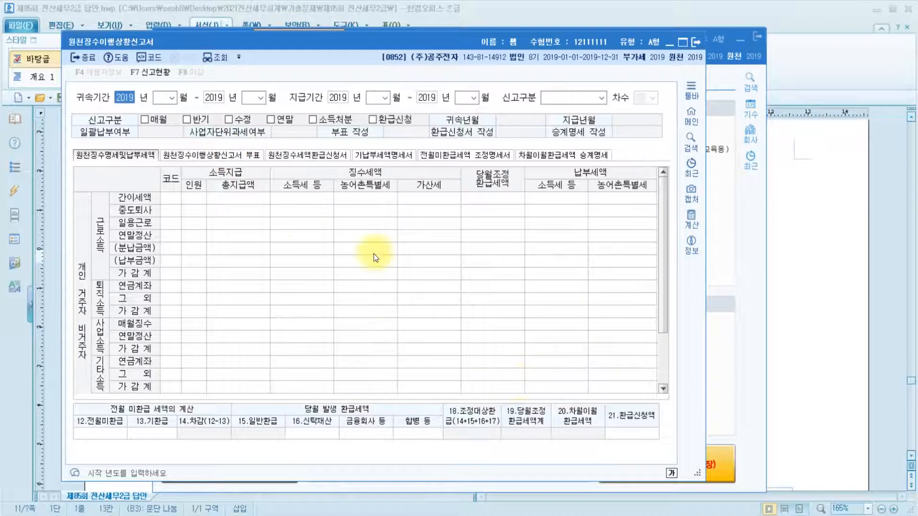
{"action": "mouse_move", "coordinate": [698, 476]}
{"action": "left_mouse_down"}
{"action": "mouse_move", "coordinate": [707, 352]}
{"action": "mouse_move", "coordinate": [869, 406]}
{"action": "mouse_move", "coordinate": [847, 416]}
{"action": "mouse_move", "coordinate": [868, 401]}
{"action": "left_mouse_up"}
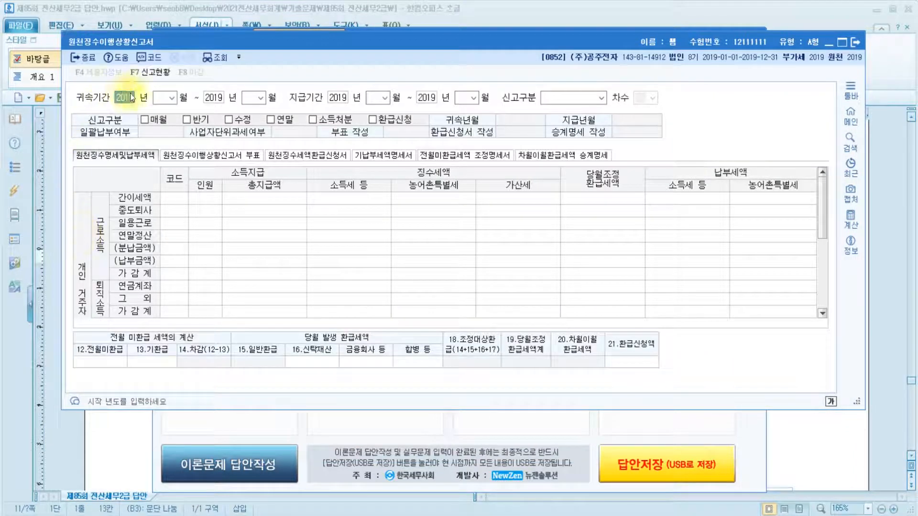
Step: Set the 귀속기간 from 2019년 07월 to 2019년 07월
{"action": "left_click", "coordinate": [157, 97]}
{"action": "type", "text": "07"}
{"action": "left_click", "coordinate": [247, 97]}
{"action": "type", "text": "7"}
{"action": "key", "text": "Return"}
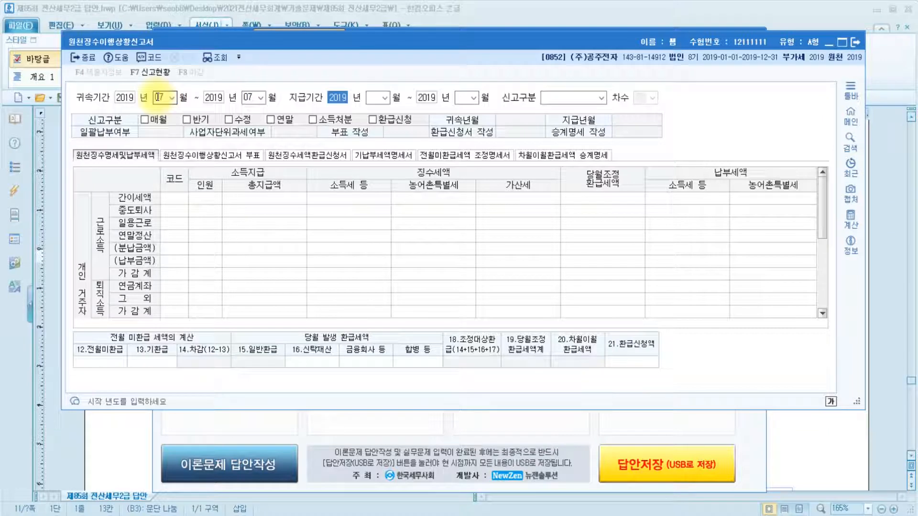
Step: Set the 지급기간 from 2019년 07월 to 2019년 07월 and choose 1.정기신고 as 신고구분 to load the return
{"action": "key", "text": "Return"}
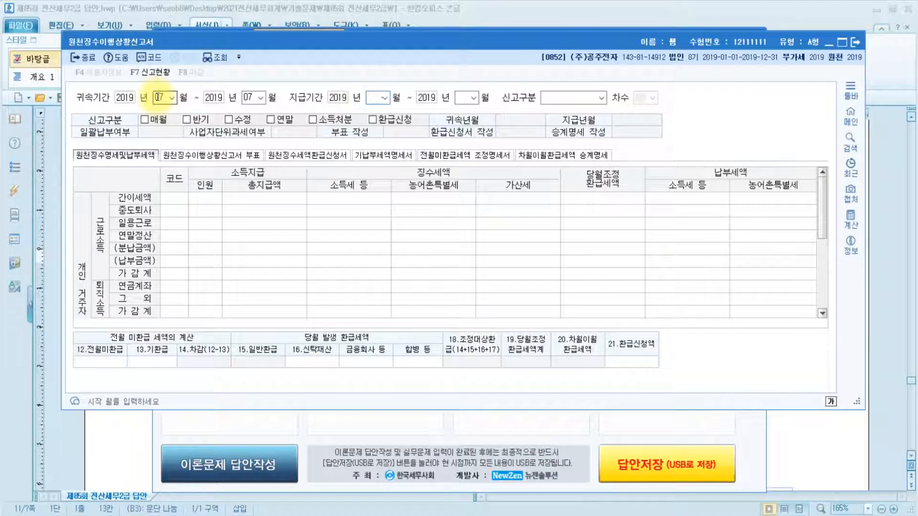
{"action": "type", "text": "07"}
{"action": "key", "text": "Return"}
{"action": "key", "text": "Return"}
{"action": "type", "text": "07"}
{"action": "key", "text": "Return"}
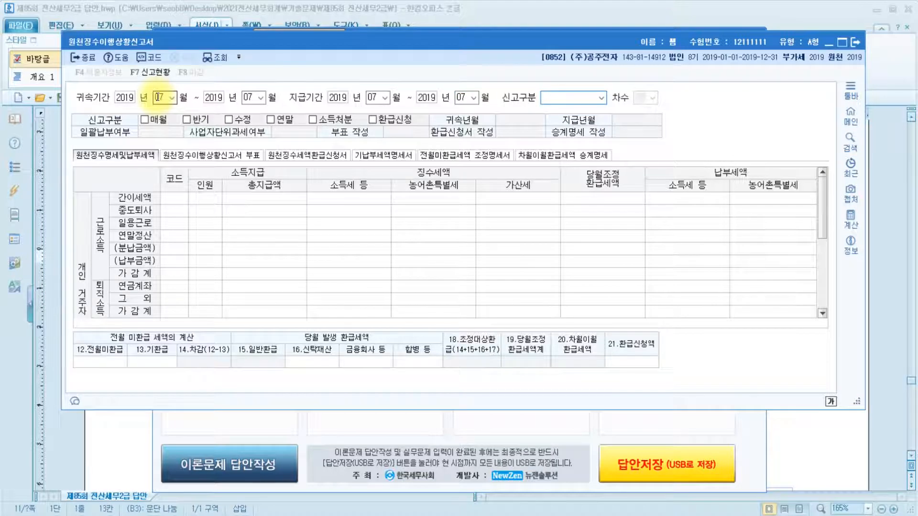
{"action": "type", "text": "1.정기신고"}
{"action": "key", "text": "Return"}
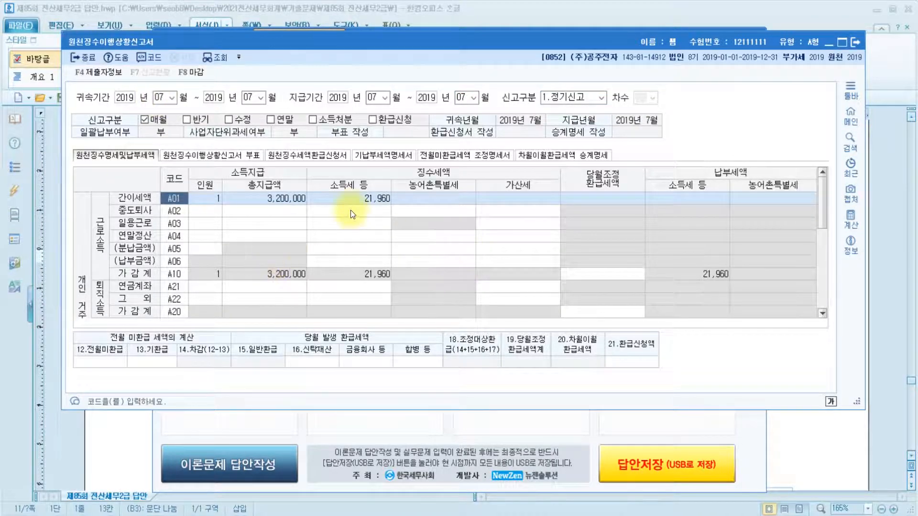
Step: Enter 20,000 as 12.전월미환급 and check the 당월조정환급세액 of the 근로소득 가감계 row
{"action": "left_click", "coordinate": [286, 218]}
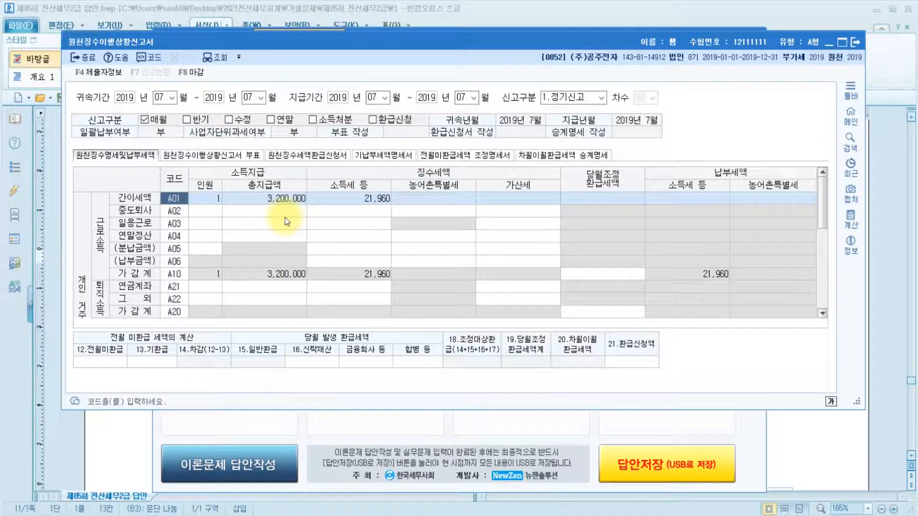
{"action": "left_click", "coordinate": [106, 363]}
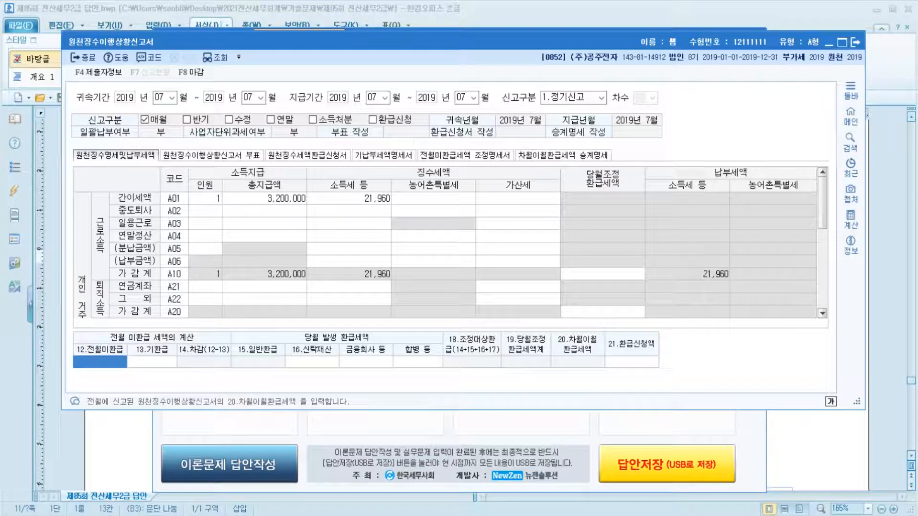
{"action": "left_click", "coordinate": [143, 395]}
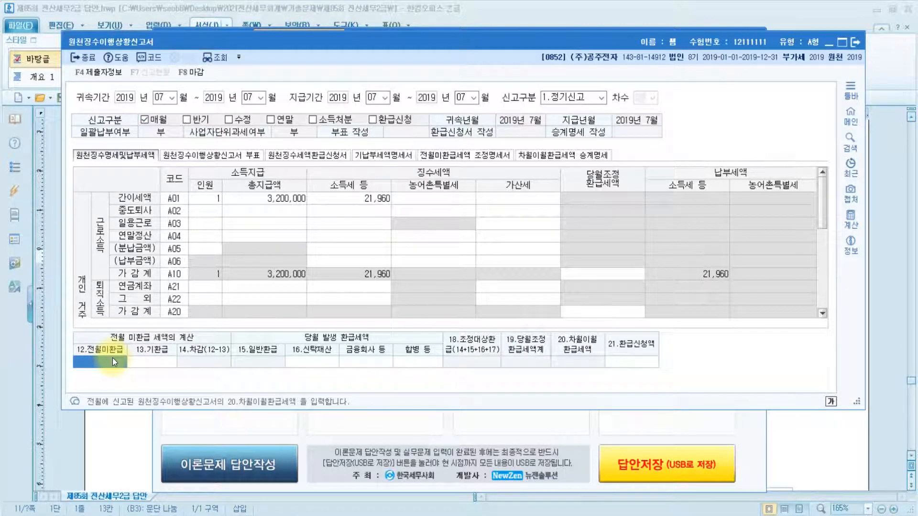
{"action": "type", "text": "20,000"}
{"action": "key", "text": "Return"}
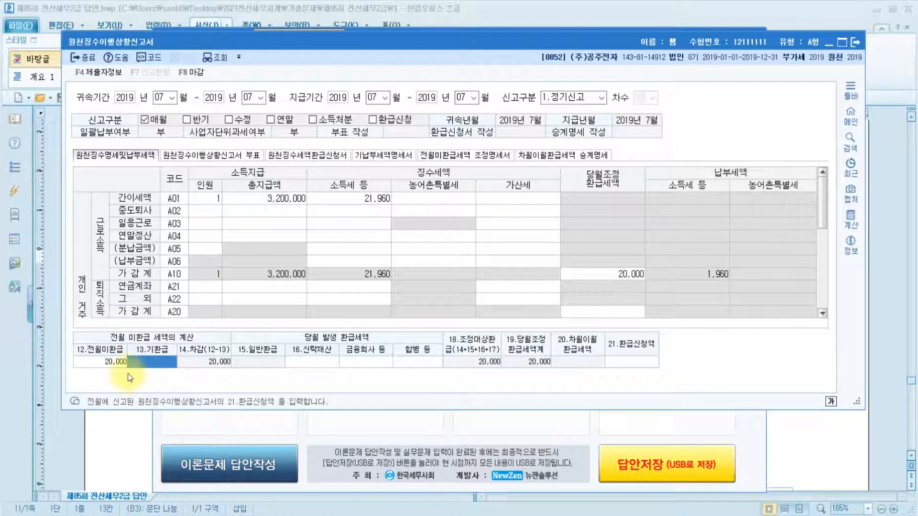
{"action": "left_click", "coordinate": [635, 277]}
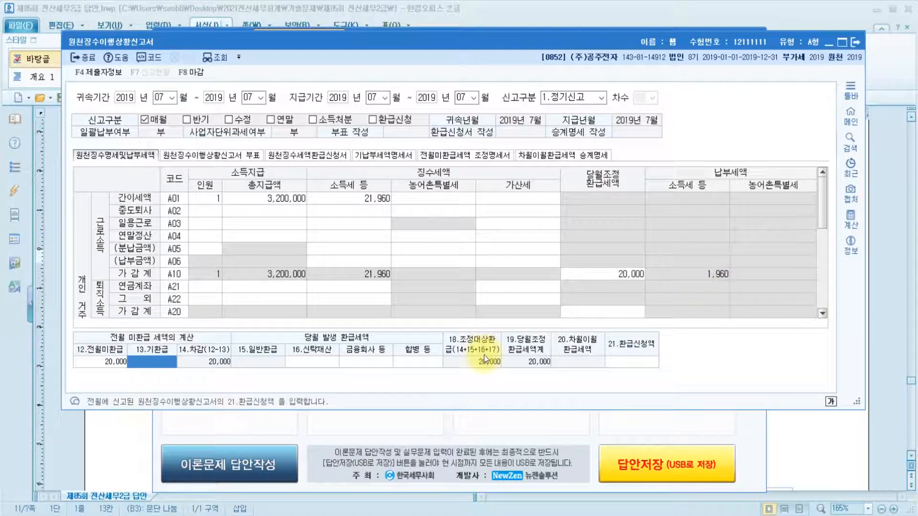
Step: Save the entered data of the 원천징수이행상황신고서 and close the form
{"action": "left_click", "coordinate": [100, 362]}
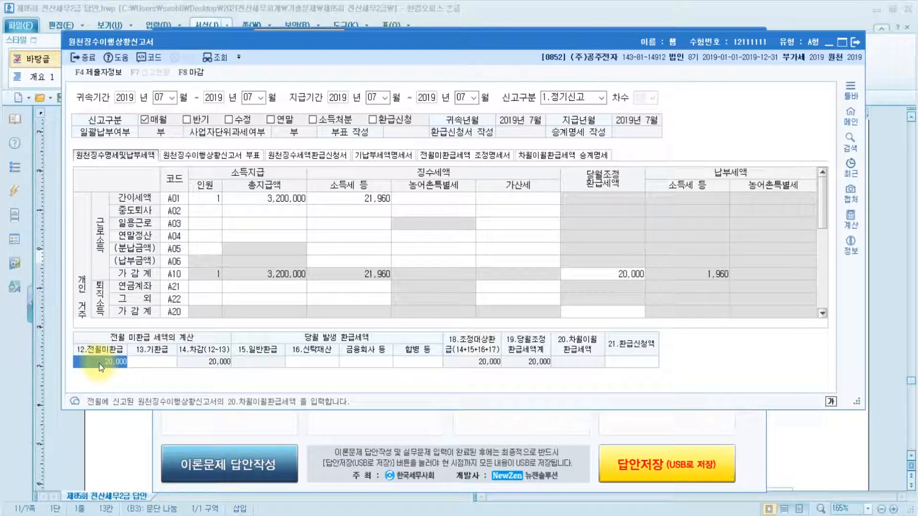
{"action": "key", "text": "Escape"}
{"action": "key", "text": "Escape"}
{"action": "key", "text": "Escape"}
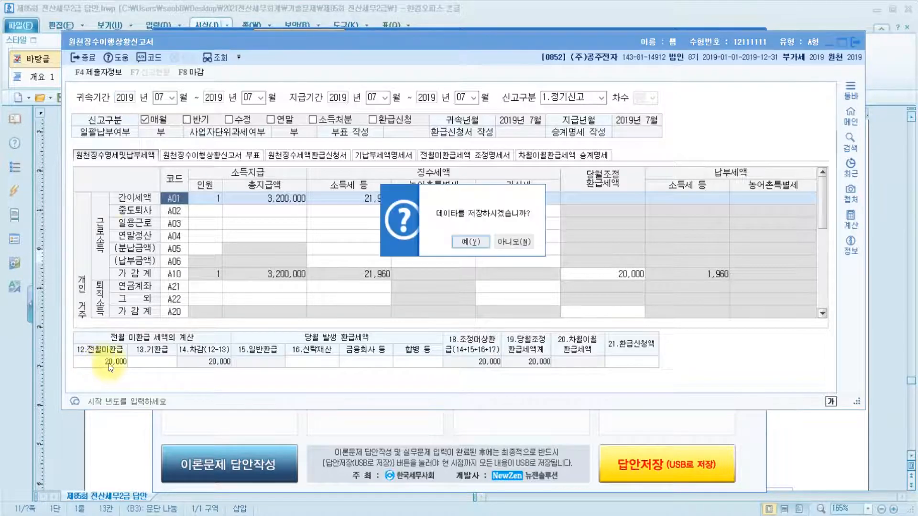
{"action": "left_click", "coordinate": [476, 240]}
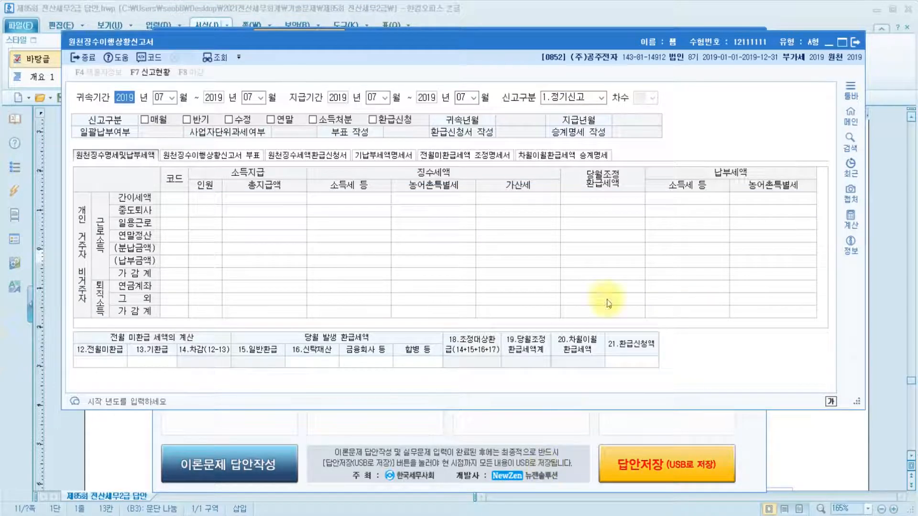
{"action": "left_click", "coordinate": [857, 44]}
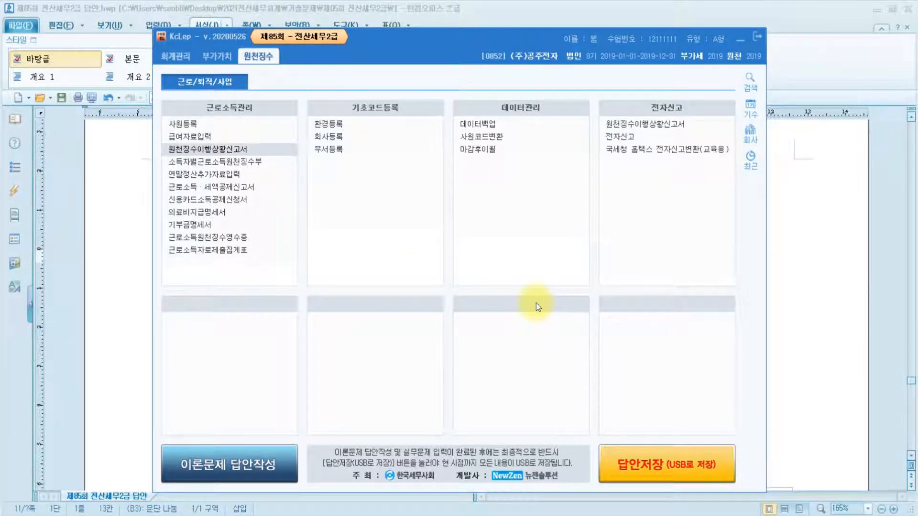
Step: Switch to the 한글 exam document and highlight "[부양가족]탭을 수정하여 완성" and "[연말정산입력]탭을" in question [2] in yellow
{"action": "left_click", "coordinate": [792, 287]}
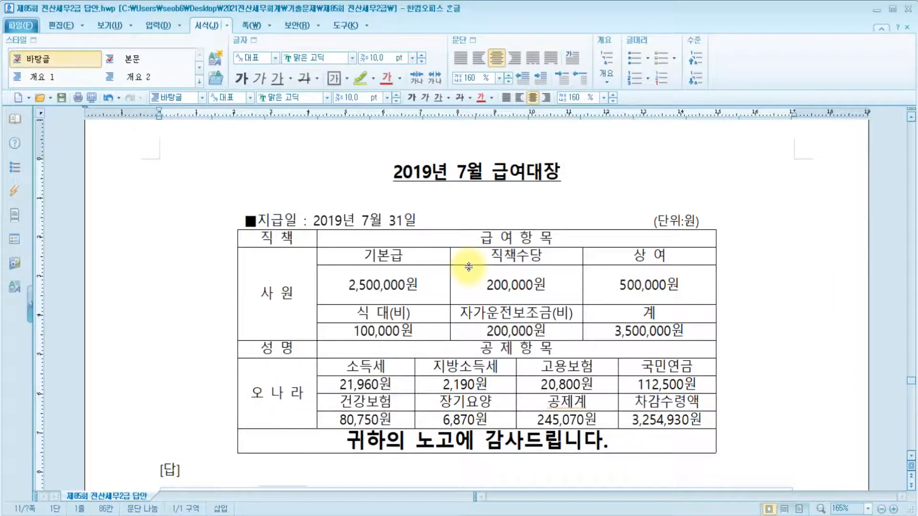
{"action": "scroll", "coordinate": [469, 266], "scroll_direction": "down", "scroll_amount": 10}
{"action": "scroll", "coordinate": [470, 266], "scroll_direction": "down", "scroll_amount": 10}
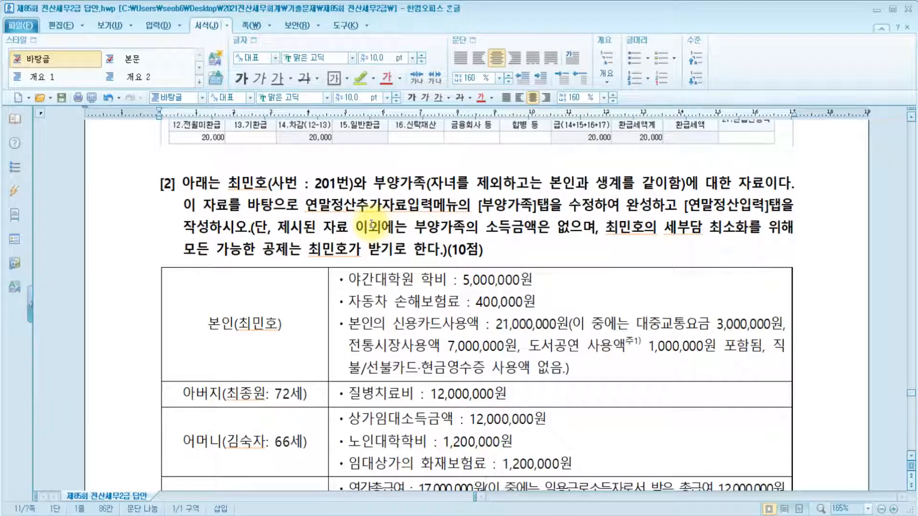
{"action": "left_click", "coordinate": [230, 193]}
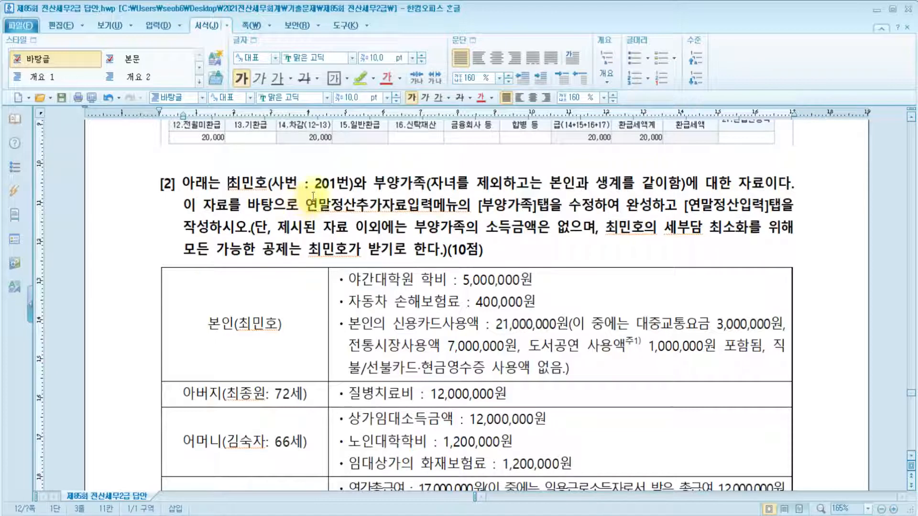
{"action": "left_click_drag", "start_coordinate": [479, 206], "coordinate": [651, 206]}
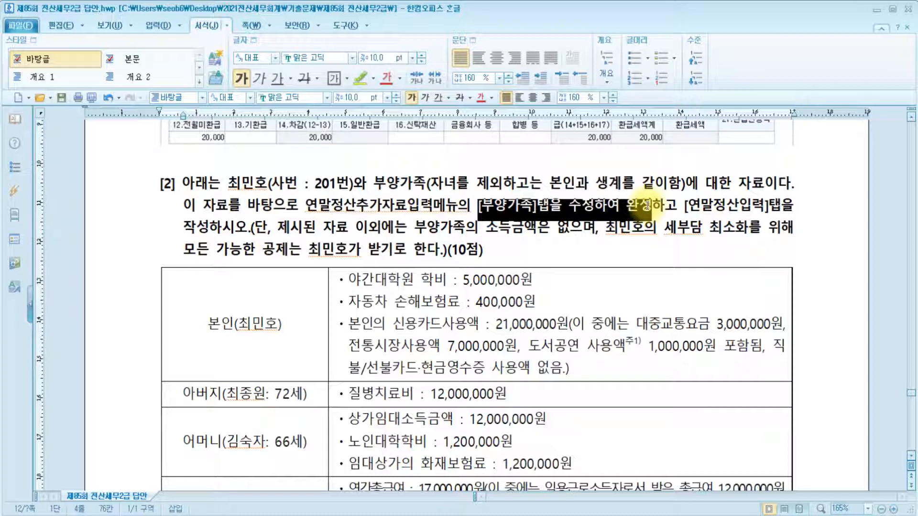
{"action": "left_click", "coordinate": [360, 80]}
{"action": "left_click_drag", "start_coordinate": [686, 204], "coordinate": [795, 202]}
{"action": "left_click", "coordinate": [360, 80]}
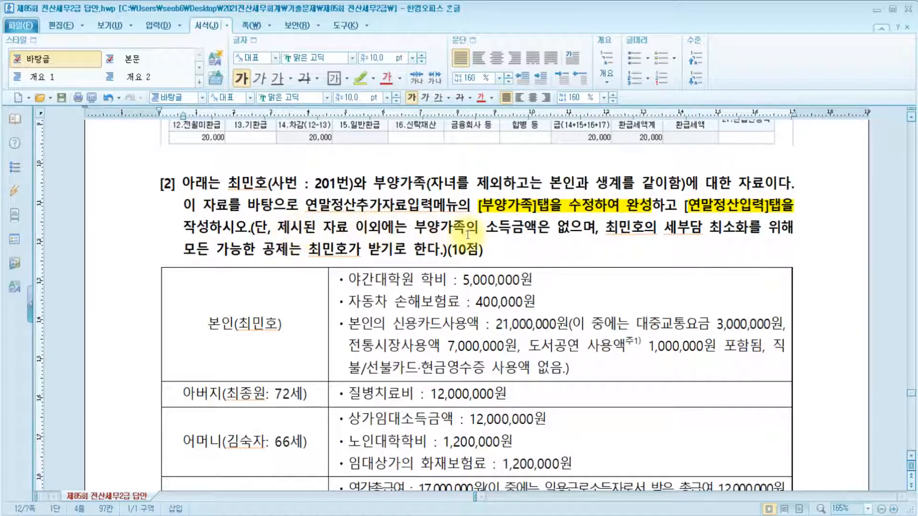
Step: Read the 소득금액 condition of question [2] and examine each family member's income and expense data in its table
{"action": "left_click_drag", "start_coordinate": [486, 229], "coordinate": [600, 231]}
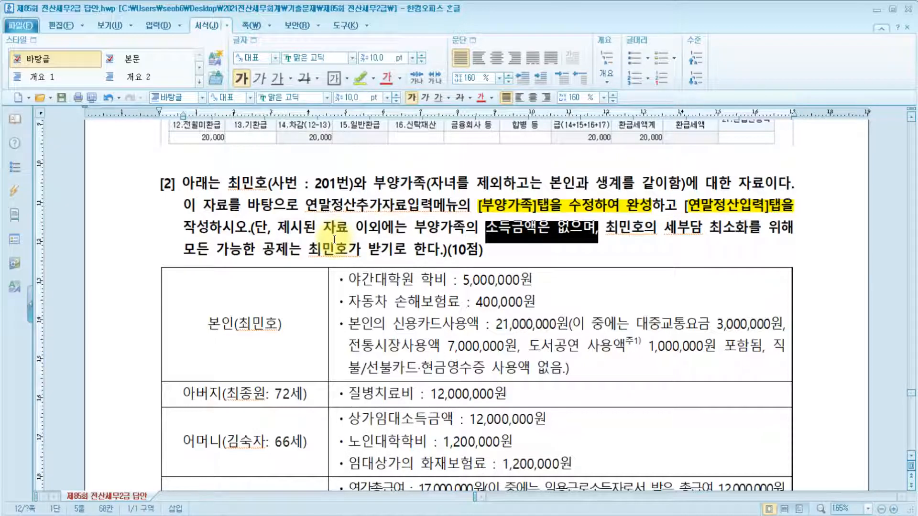
{"action": "left_click", "coordinate": [497, 257]}
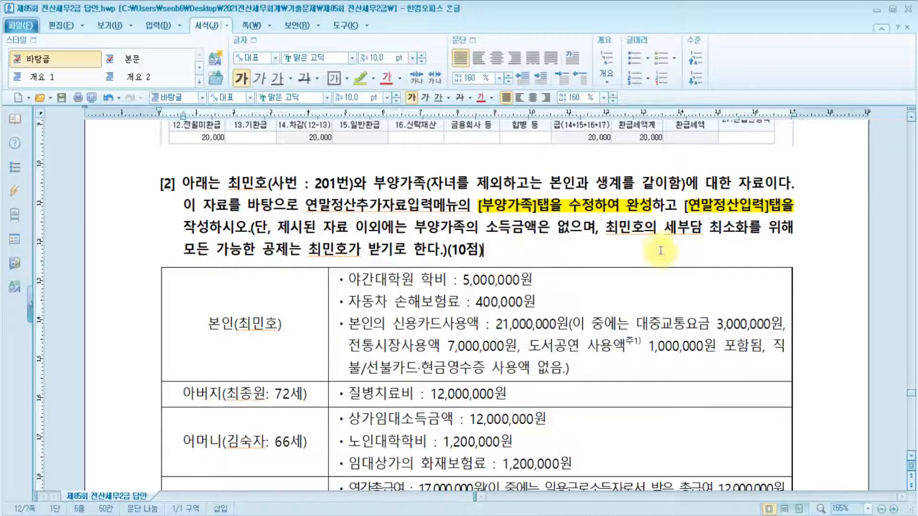
{"action": "scroll", "coordinate": [671, 250], "scroll_direction": "down", "scroll_amount": 3}
{"action": "scroll", "coordinate": [669, 248], "scroll_direction": "down", "scroll_amount": 3}
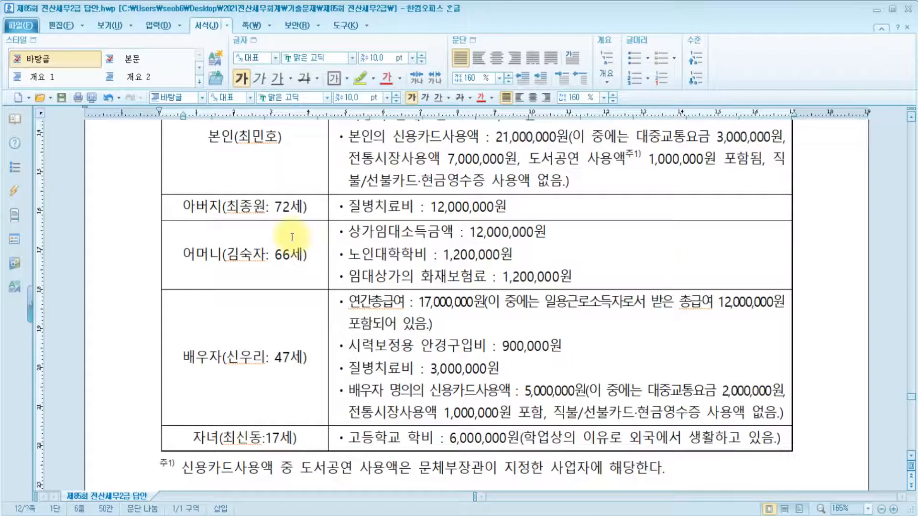
{"action": "scroll", "coordinate": [294, 231], "scroll_direction": "up", "scroll_amount": 4}
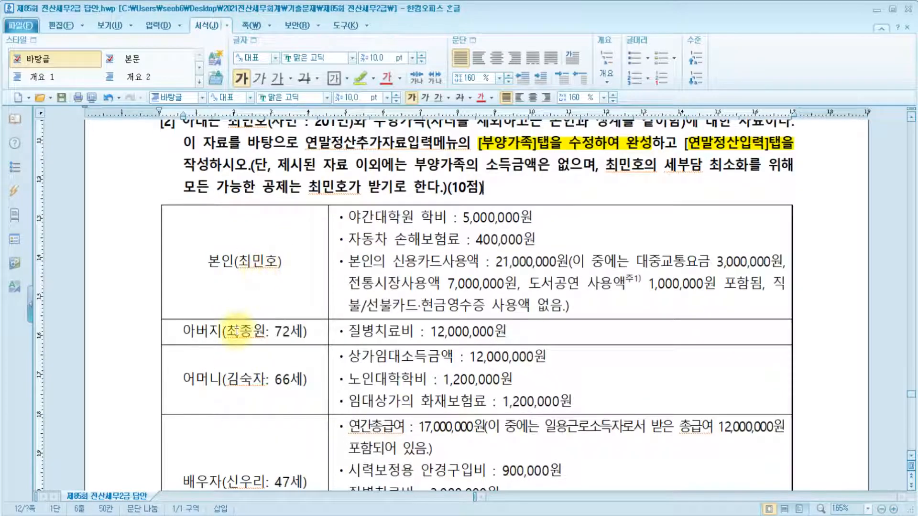
{"action": "scroll", "coordinate": [354, 320], "scroll_direction": "down", "scroll_amount": 3}
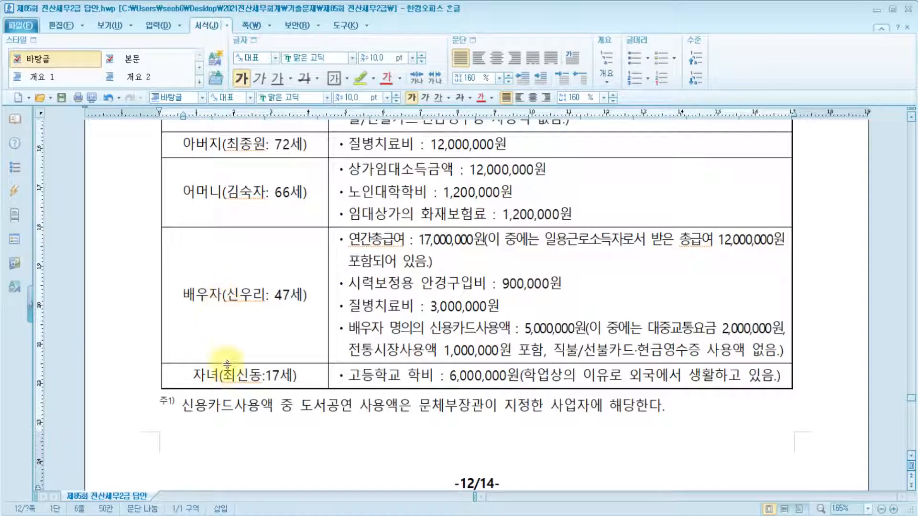
{"action": "scroll", "coordinate": [299, 266], "scroll_direction": "up", "scroll_amount": 3}
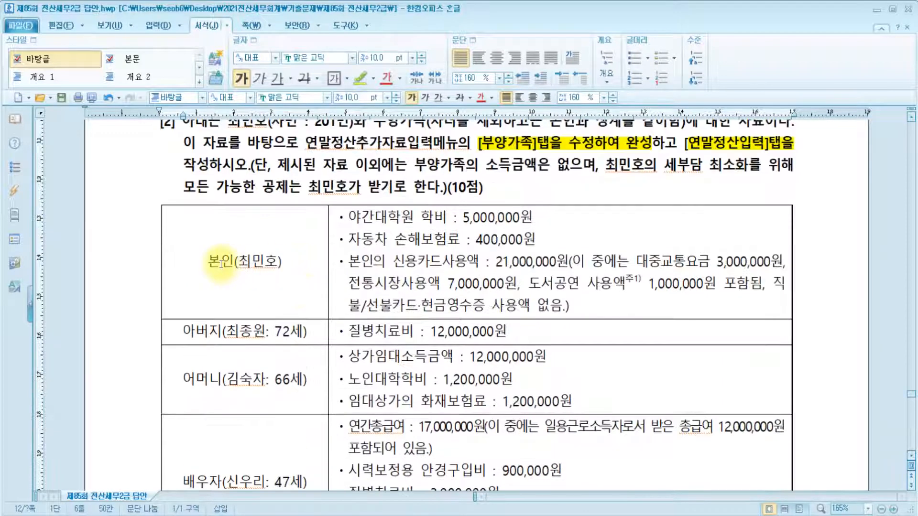
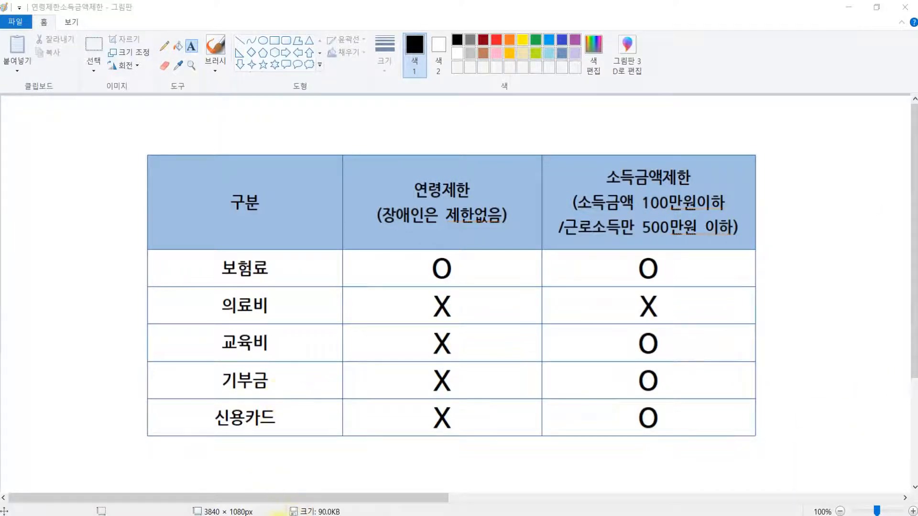
Step: Switch to 원천징수.pdf and review the 연말정산 암기사항 table with age limits, income limits and deduction rules from 보험료 to 월세공제
{"action": "left_click", "coordinate": [280, 515]}
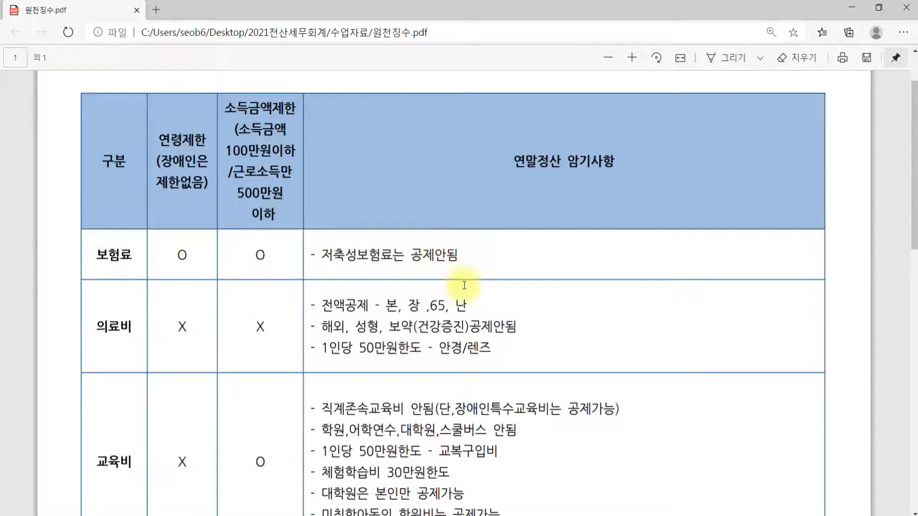
{"action": "scroll", "coordinate": [447, 317], "scroll_direction": "down", "scroll_amount": 3}
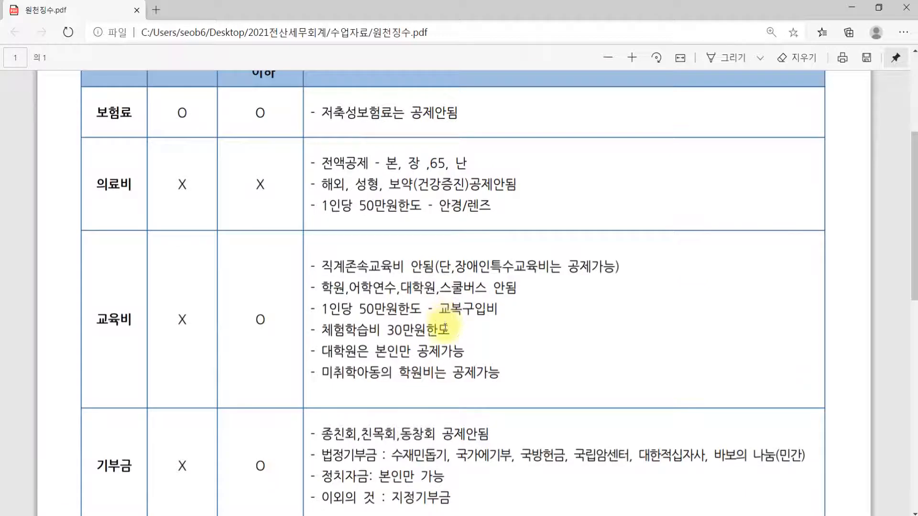
{"action": "scroll", "coordinate": [445, 326], "scroll_direction": "down", "scroll_amount": 3}
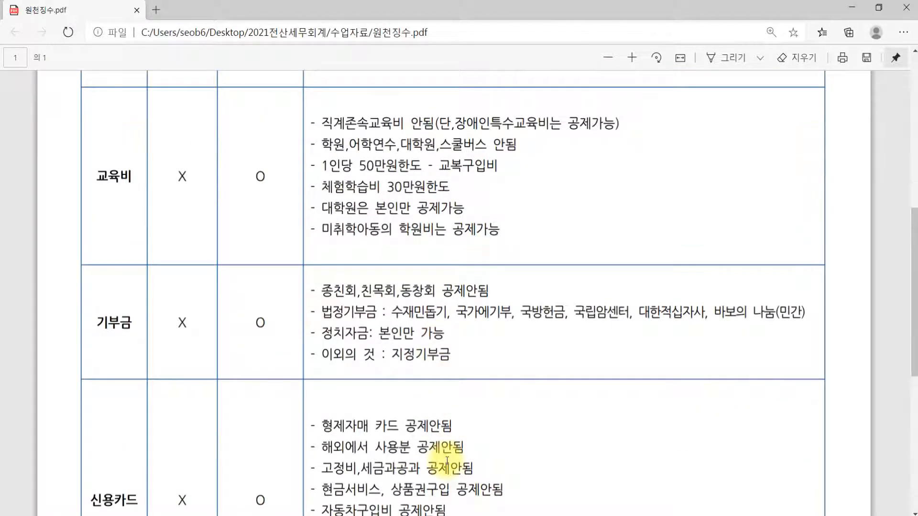
{"action": "scroll", "coordinate": [440, 335], "scroll_direction": "down", "scroll_amount": 5}
{"action": "scroll", "coordinate": [431, 335], "scroll_direction": "down", "scroll_amount": 4}
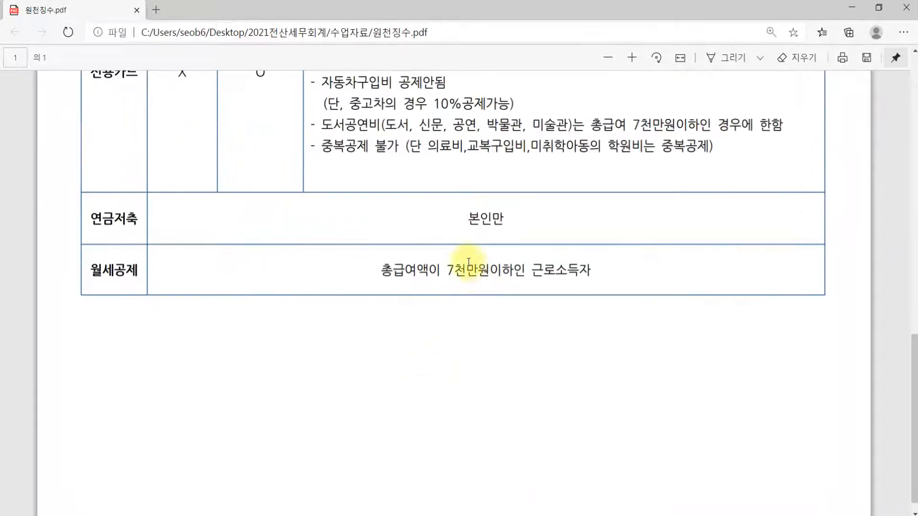
{"action": "scroll", "coordinate": [548, 346], "scroll_direction": "up", "scroll_amount": 10}
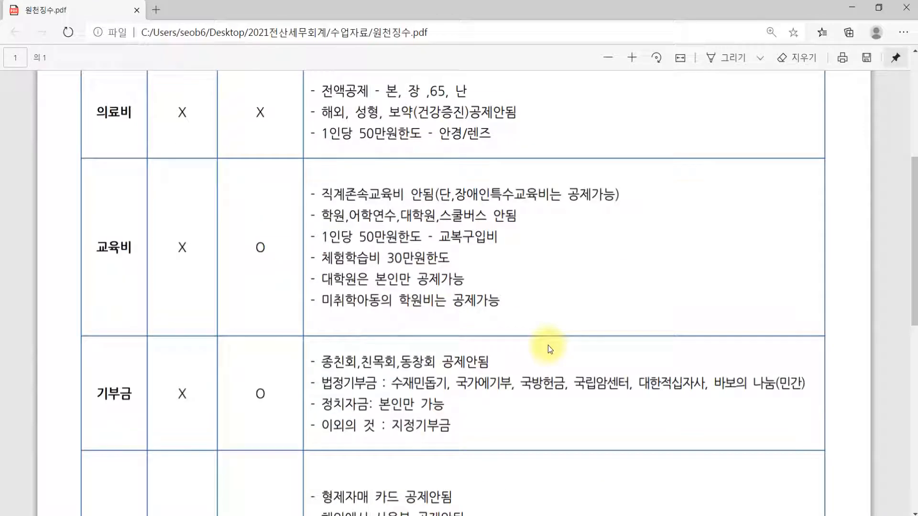
{"action": "scroll", "coordinate": [548, 345], "scroll_direction": "up", "scroll_amount": 6}
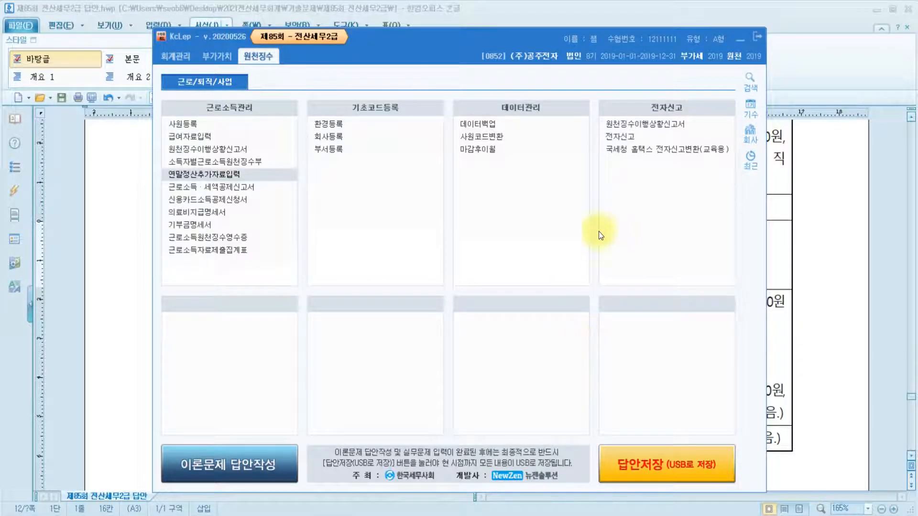
Step: Open 연말정산추가자료입력 in KcLep, load the employee named in question [2] and widen the window
{"action": "left_click", "coordinate": [205, 174]}
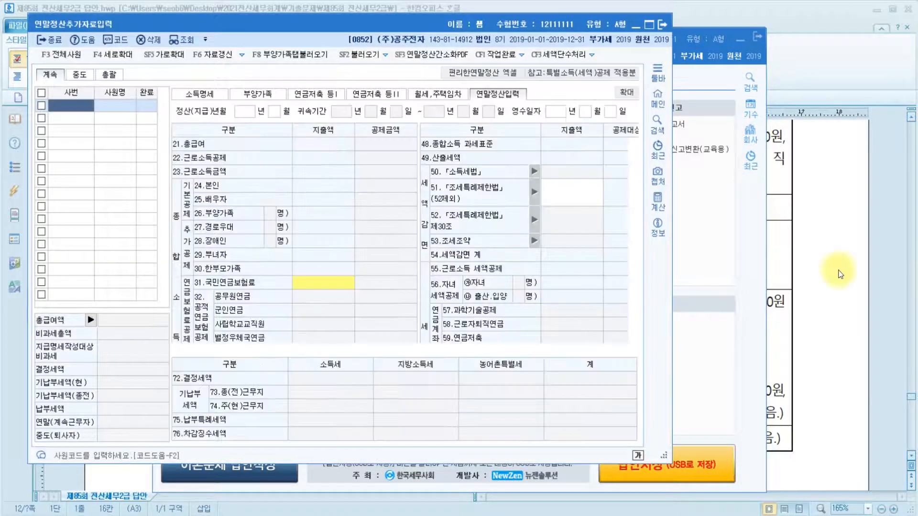
{"action": "left_click", "coordinate": [66, 110]}
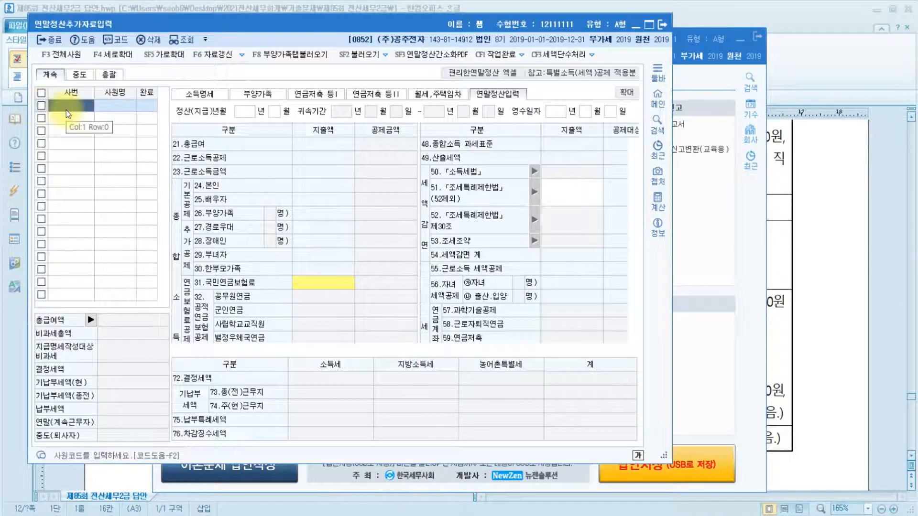
{"action": "key", "text": "F2"}
{"action": "left_click", "coordinate": [308, 190]}
{"action": "double_click", "coordinate": [307, 190]}
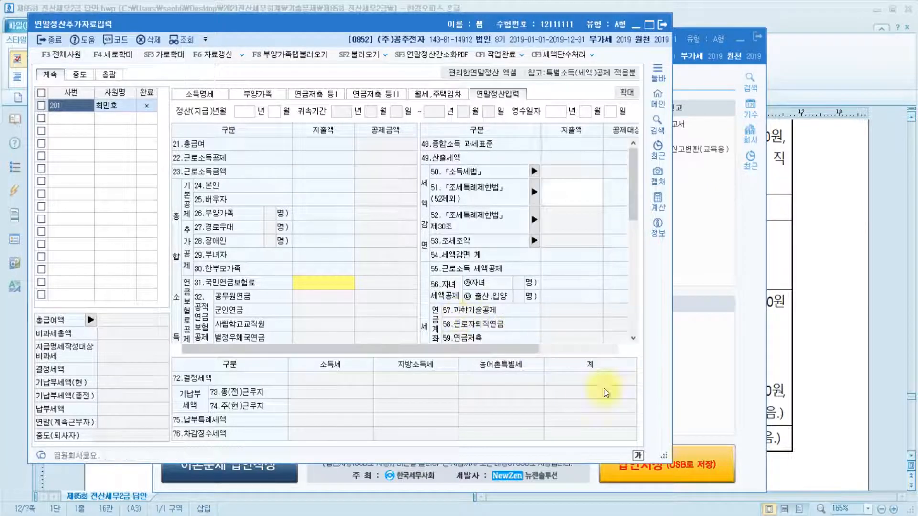
{"action": "left_click_drag", "start_coordinate": [776, 455], "coordinate": [847, 471]}
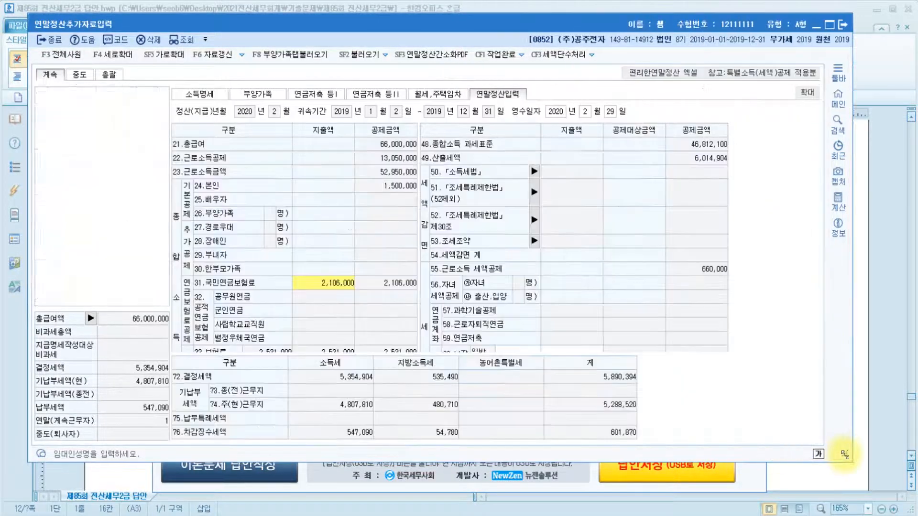
Step: Show the employee's 부양가족 data and compare it with the family details in question [2] of the exam document
{"action": "left_click", "coordinate": [258, 94]}
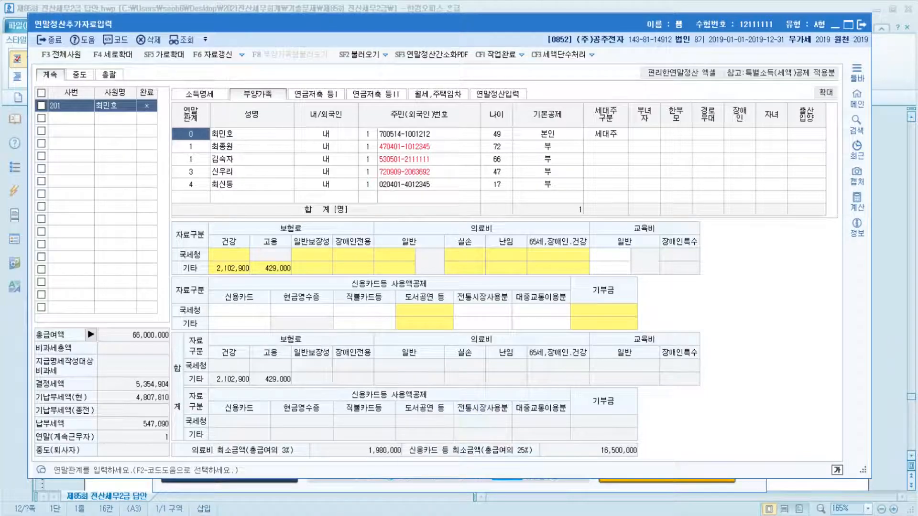
{"action": "left_click", "coordinate": [882, 332]}
{"action": "scroll", "coordinate": [289, 277], "scroll_direction": "up", "scroll_amount": 3}
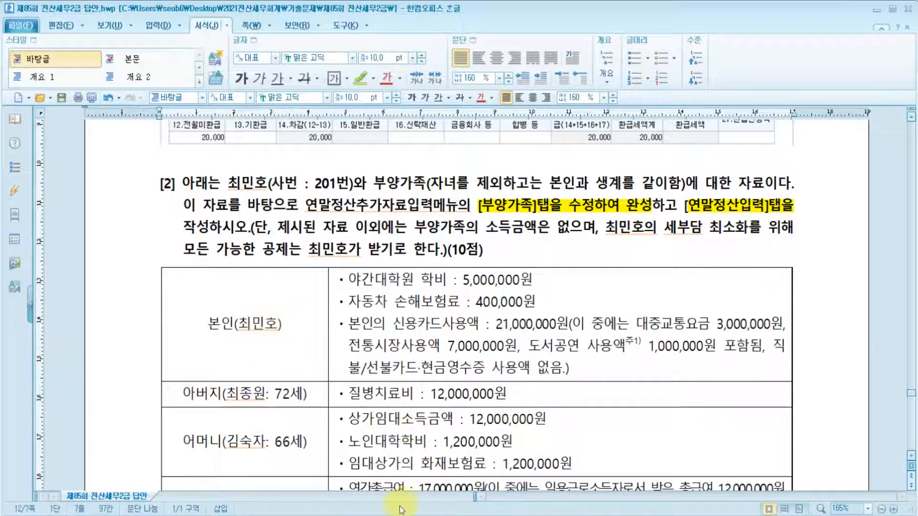
{"action": "left_click", "coordinate": [478, 514]}
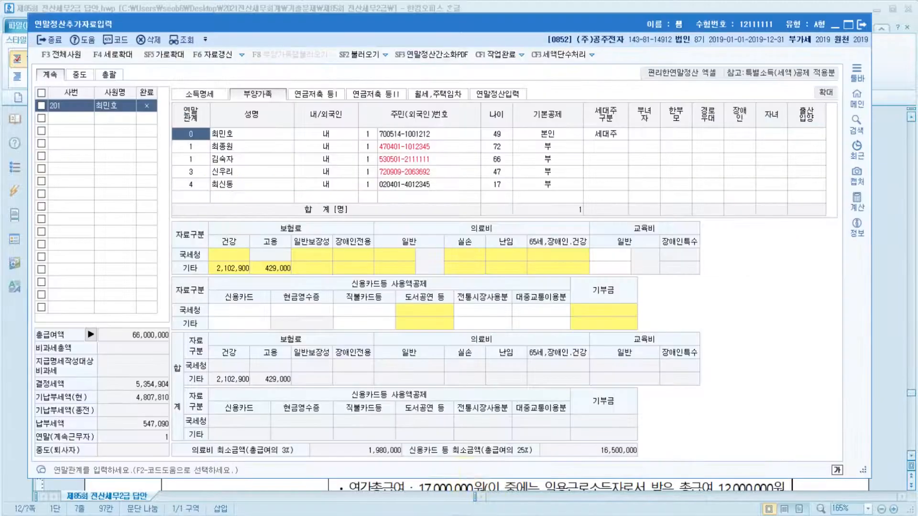
Step: Check the father's age and income in question [2], and set his 기본공제 to 60세이상 and 경로우대 to 여 in 부양가족
{"action": "left_click", "coordinate": [230, 146]}
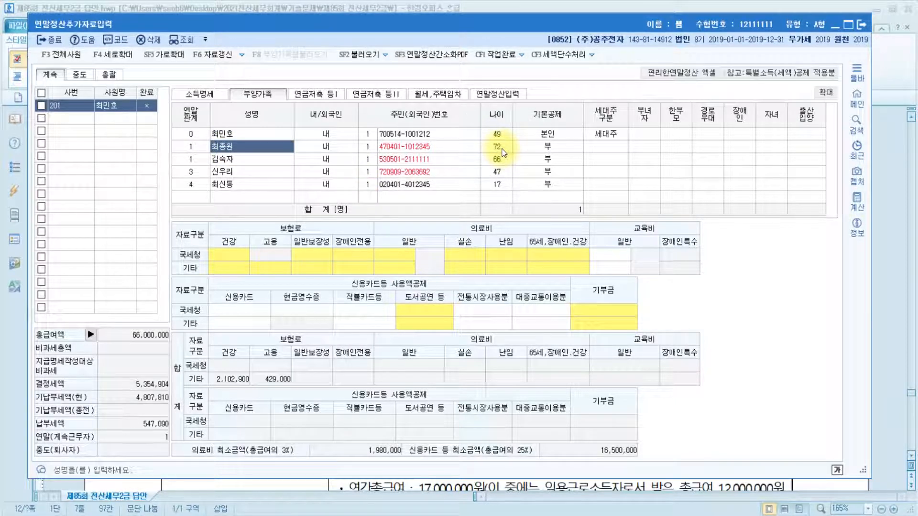
{"action": "left_click", "coordinate": [483, 485]}
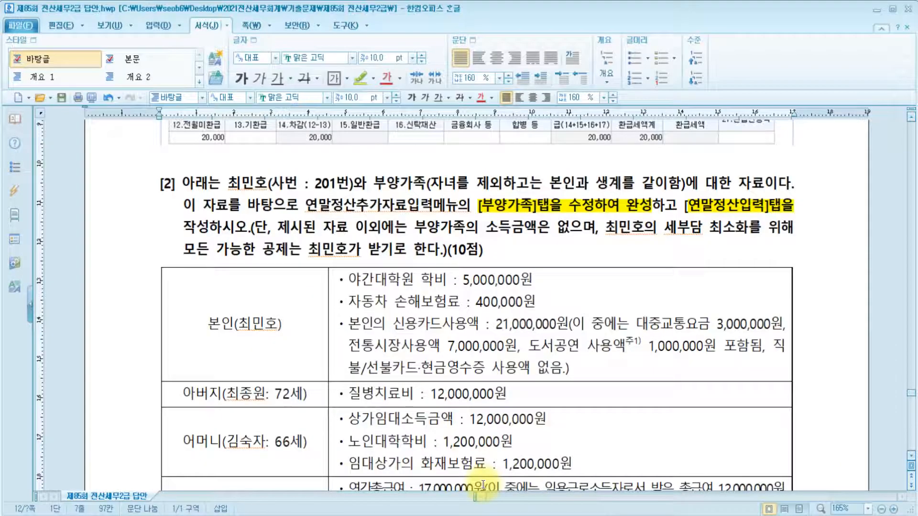
{"action": "scroll", "coordinate": [493, 423], "scroll_direction": "down", "scroll_amount": 5}
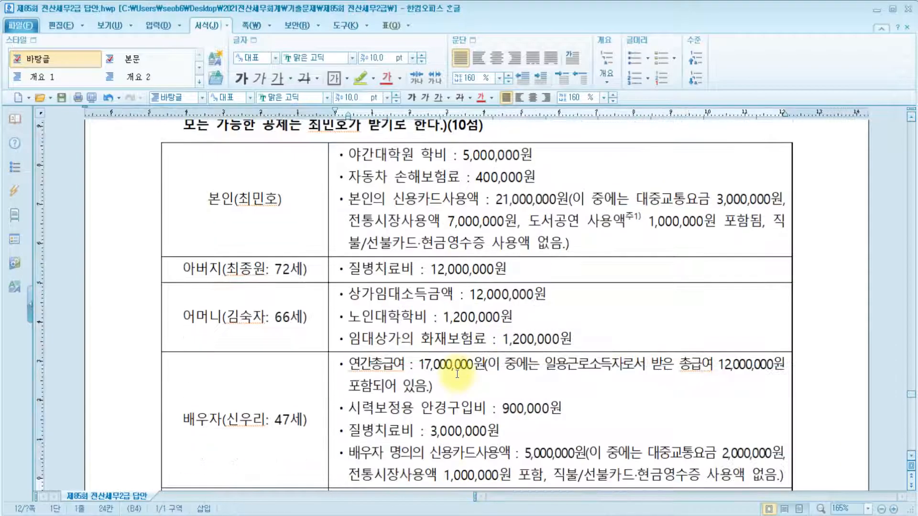
{"action": "left_click", "coordinate": [246, 270]}
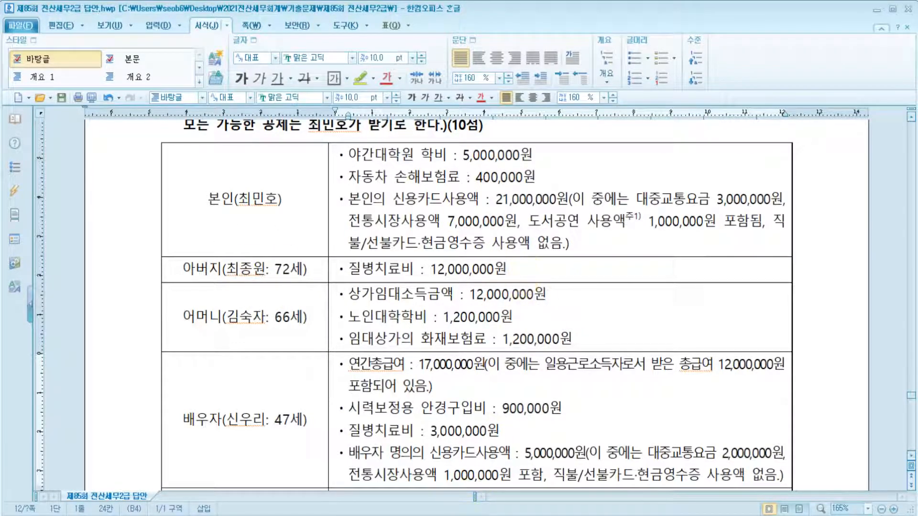
{"action": "key", "text": "alt+Tab"}
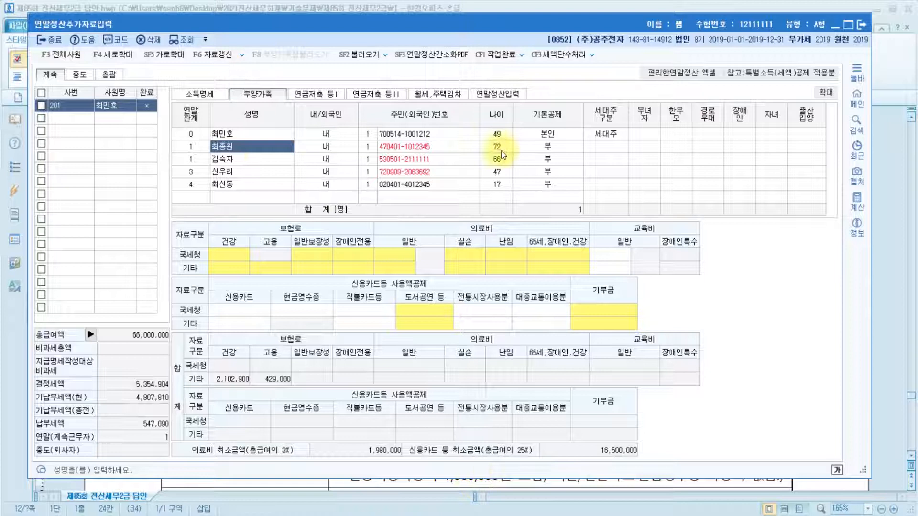
{"action": "left_click", "coordinate": [564, 151]}
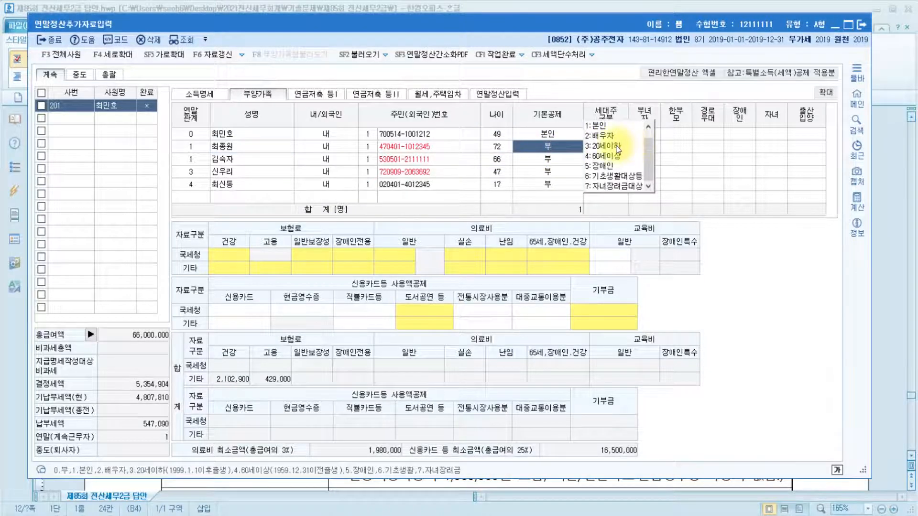
{"action": "left_click", "coordinate": [613, 156]}
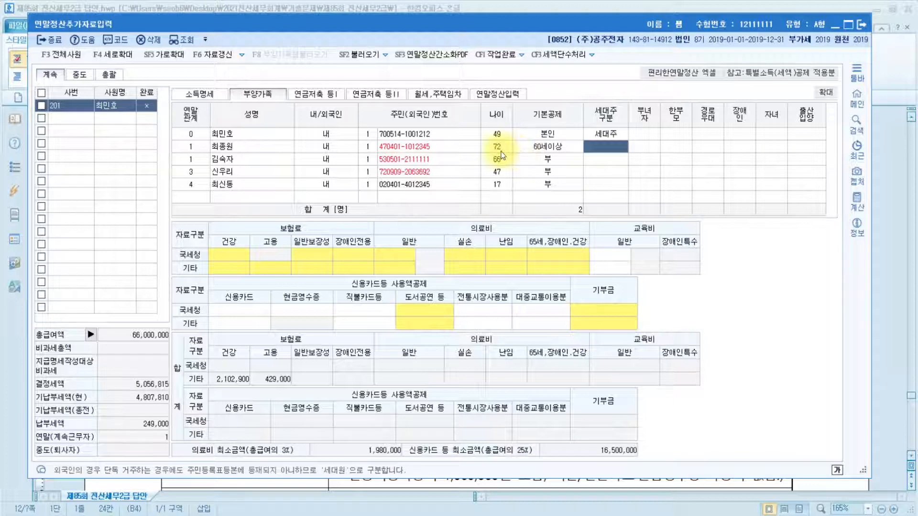
{"action": "left_click", "coordinate": [714, 145]}
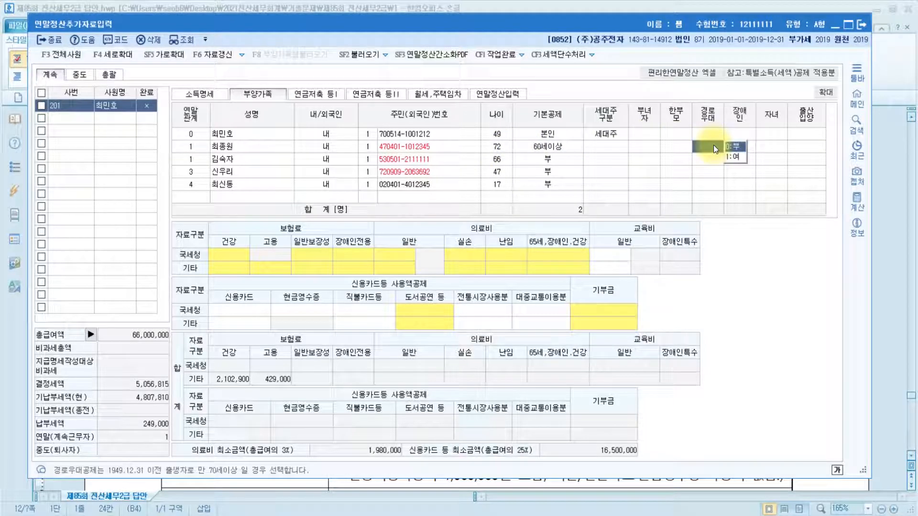
{"action": "left_click", "coordinate": [738, 156]}
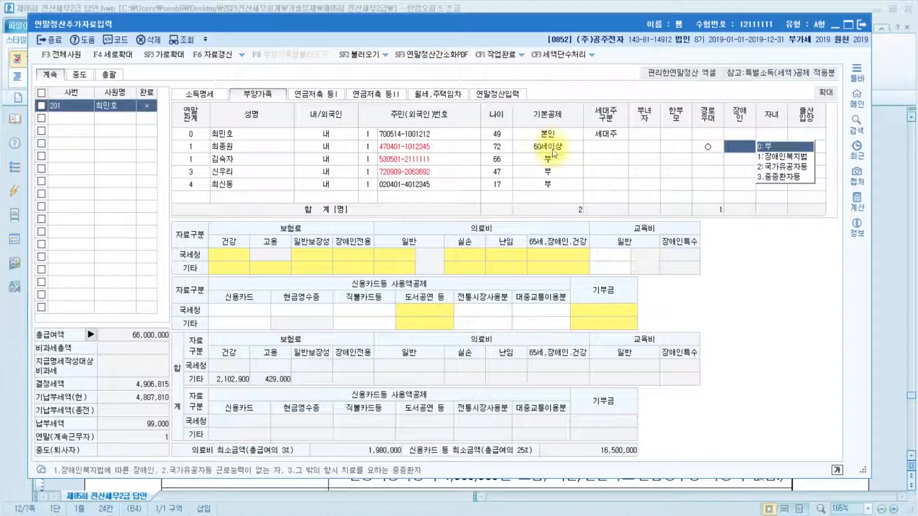
Step: Highlight the mother's 소득금액 : 12,000,000원 in yellow in the exam document and review her 기본공제 choice of 부 in 부양가족
{"action": "left_click", "coordinate": [495, 160]}
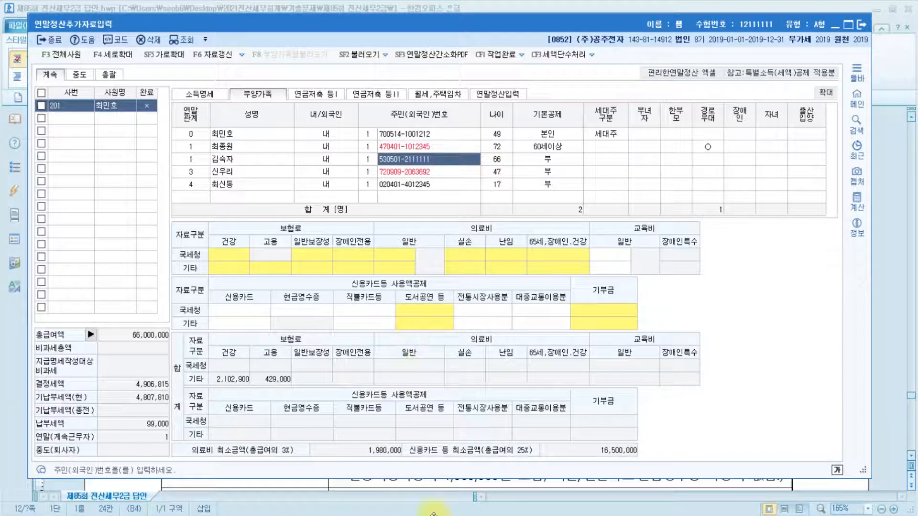
{"action": "mouse_move", "coordinate": [443, 514]}
{"action": "left_click", "coordinate": [471, 464]}
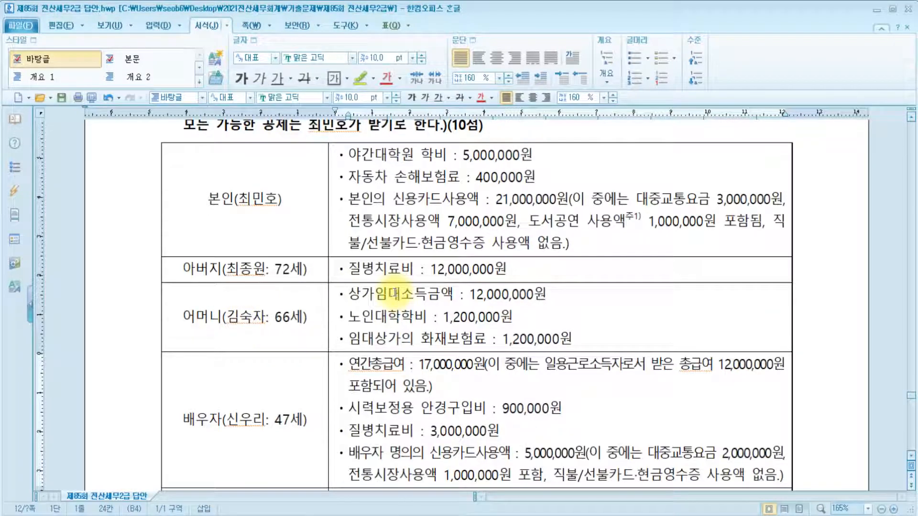
{"action": "left_click_drag", "start_coordinate": [400, 294], "coordinate": [558, 302]}
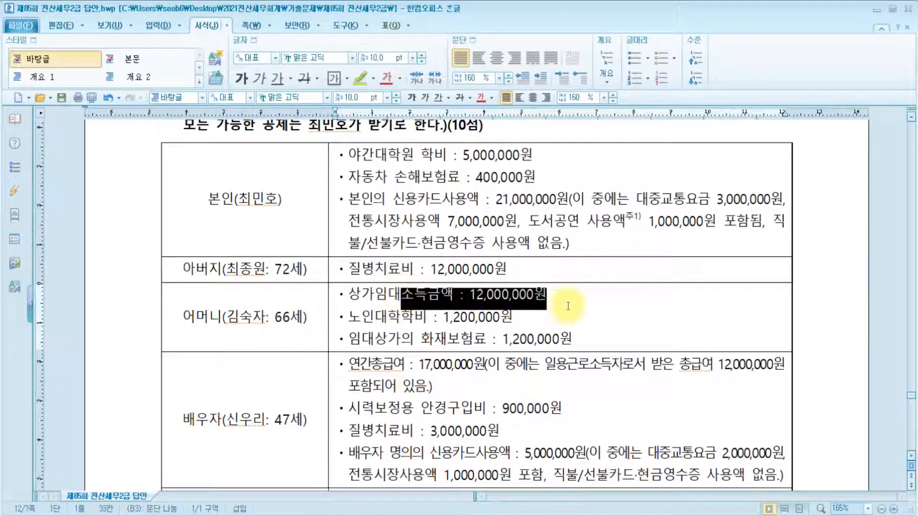
{"action": "left_click", "coordinate": [361, 78]}
{"action": "key", "text": "alt+Tab"}
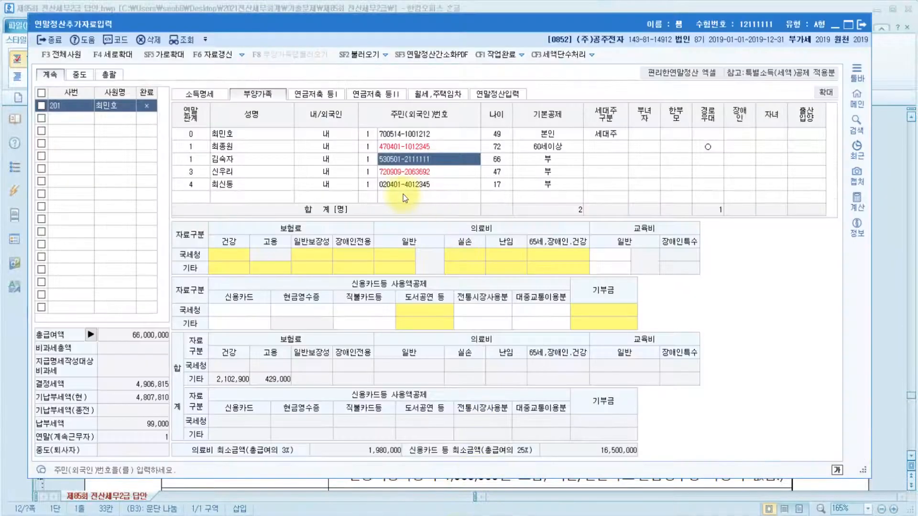
{"action": "left_click", "coordinate": [561, 160]}
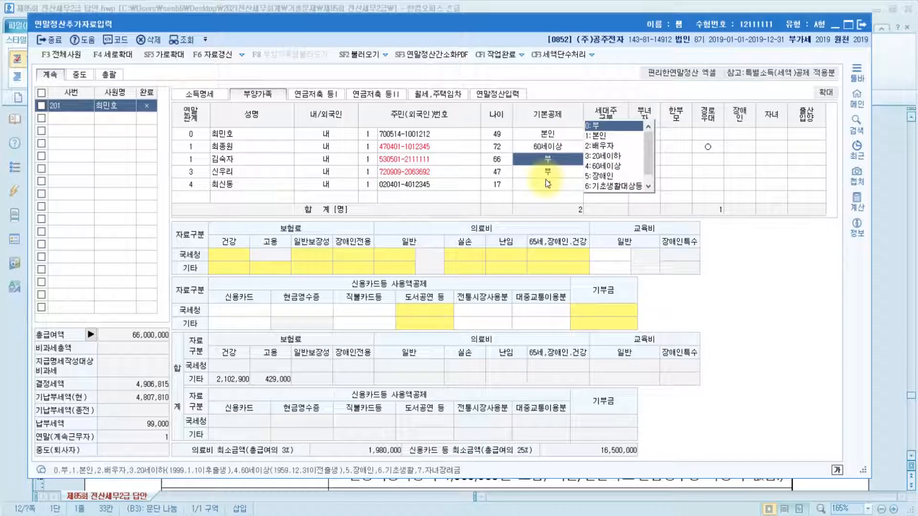
Step: Examine the spouse's 연간총급여 in the exam document and highlight 일용근로소득자로서 받은 총급여 12,000,000 in yellow
{"action": "left_click", "coordinate": [265, 172]}
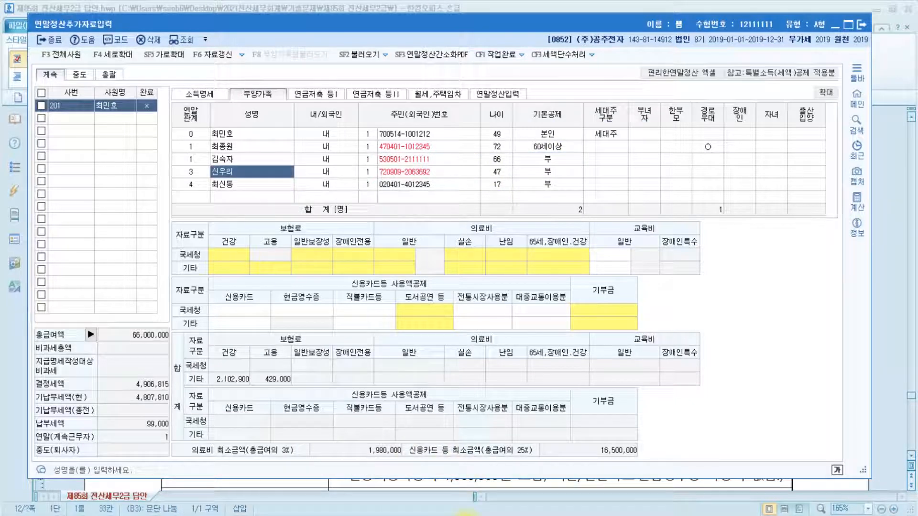
{"action": "key", "text": "alt+Tab"}
{"action": "scroll", "coordinate": [293, 391], "scroll_direction": "down", "scroll_amount": 3}
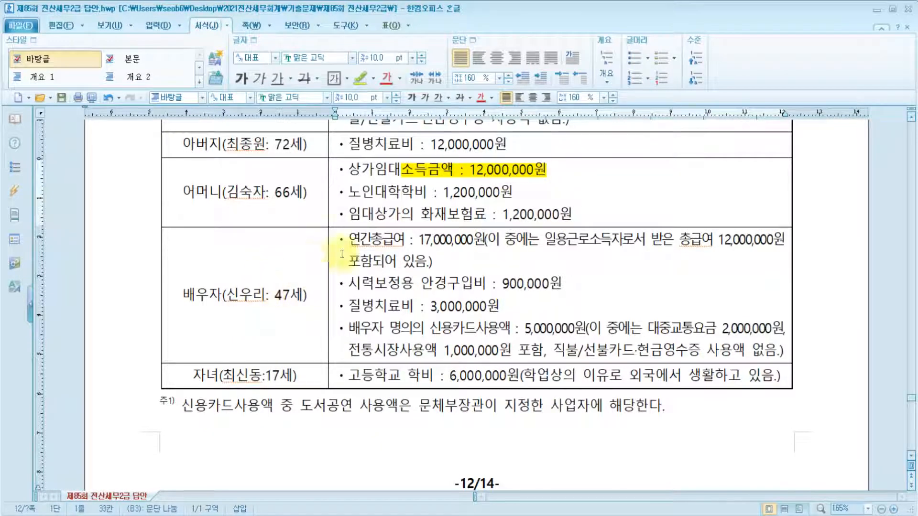
{"action": "key", "text": "ctrl"}
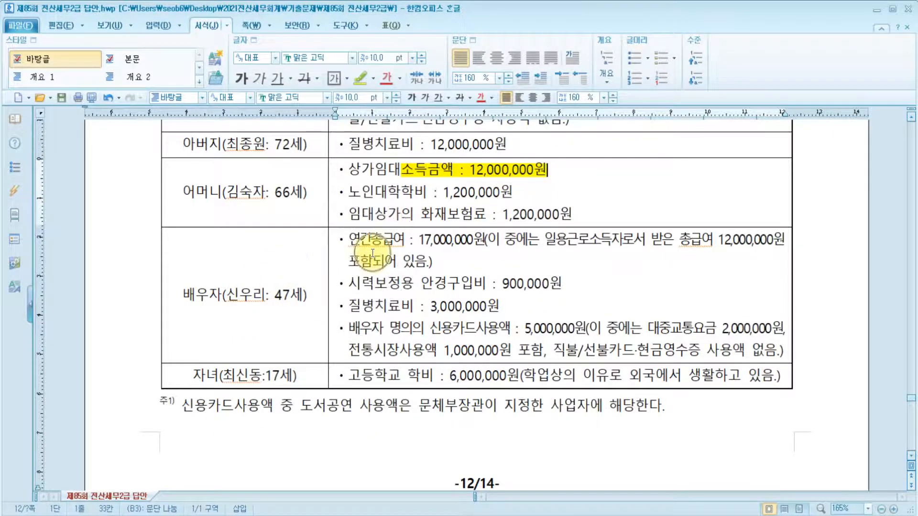
{"action": "left_click", "coordinate": [347, 241]}
{"action": "left_click_drag", "start_coordinate": [347, 241], "coordinate": [487, 239]}
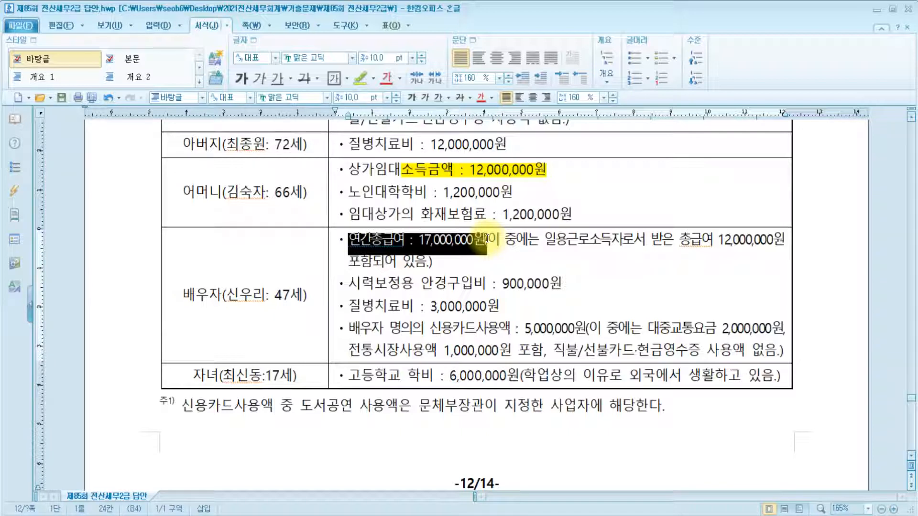
{"action": "left_click", "coordinate": [429, 245]}
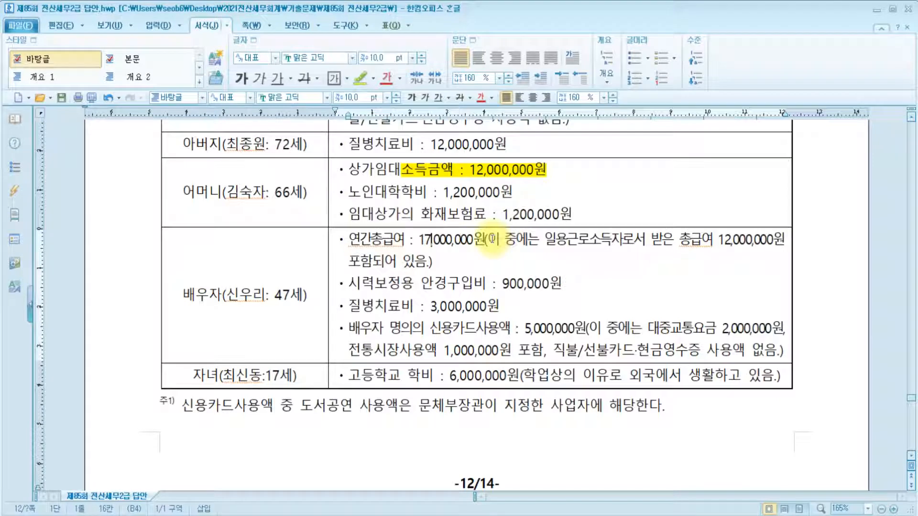
{"action": "left_click", "coordinate": [546, 240]}
{"action": "left_click_drag", "start_coordinate": [547, 239], "coordinate": [777, 241]}
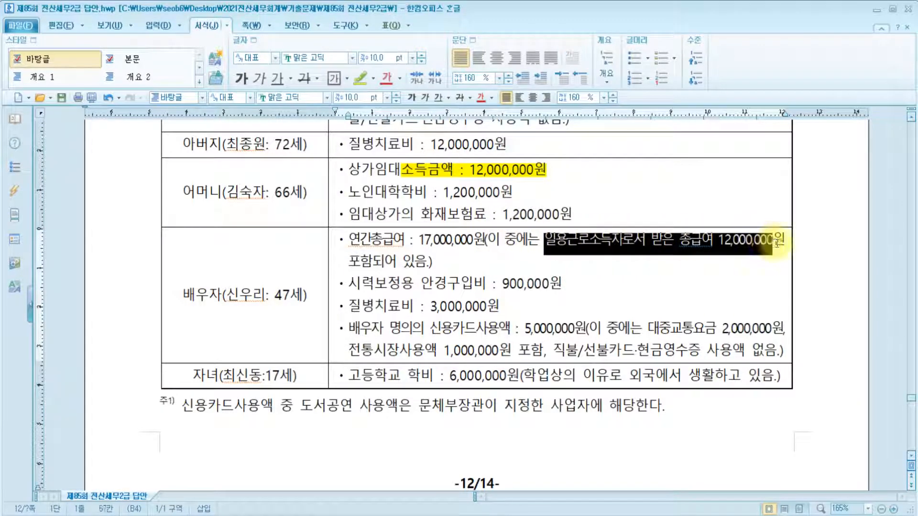
{"action": "left_click", "coordinate": [361, 75]}
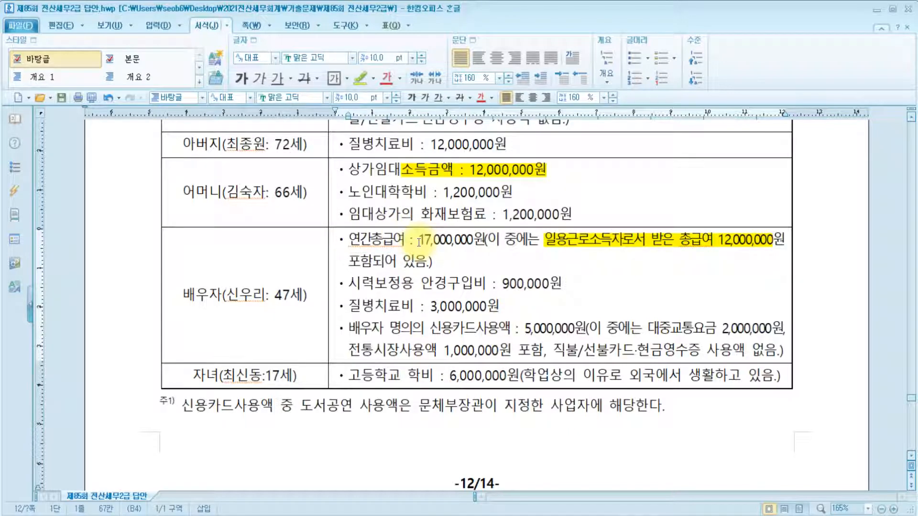
Step: Return to 연말정산추가자료입력 and set the spouse's 기본공제 to 배우자
{"action": "mouse_move", "coordinate": [457, 515]}
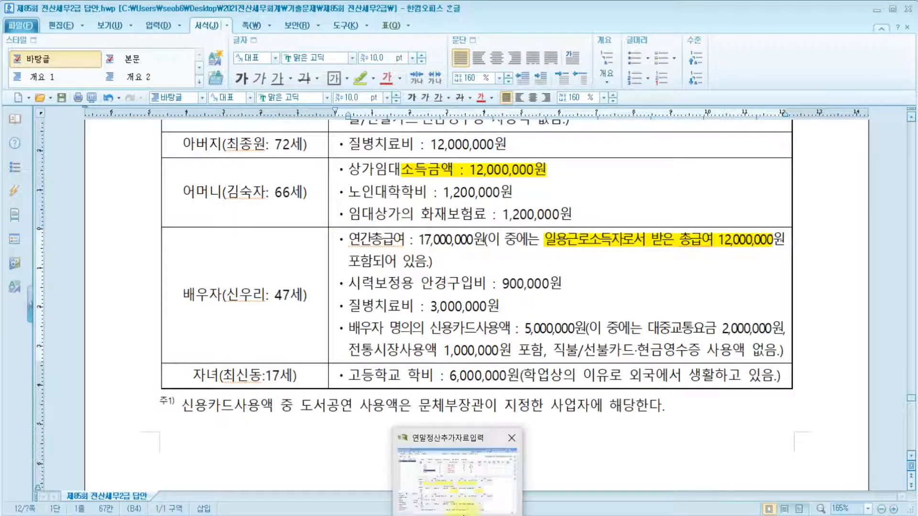
{"action": "left_click", "coordinate": [458, 473]}
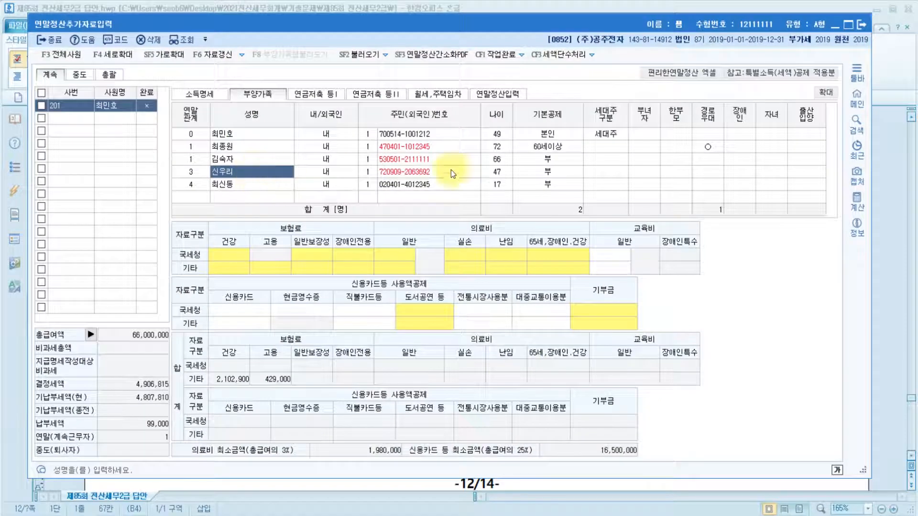
{"action": "left_click", "coordinate": [538, 172]}
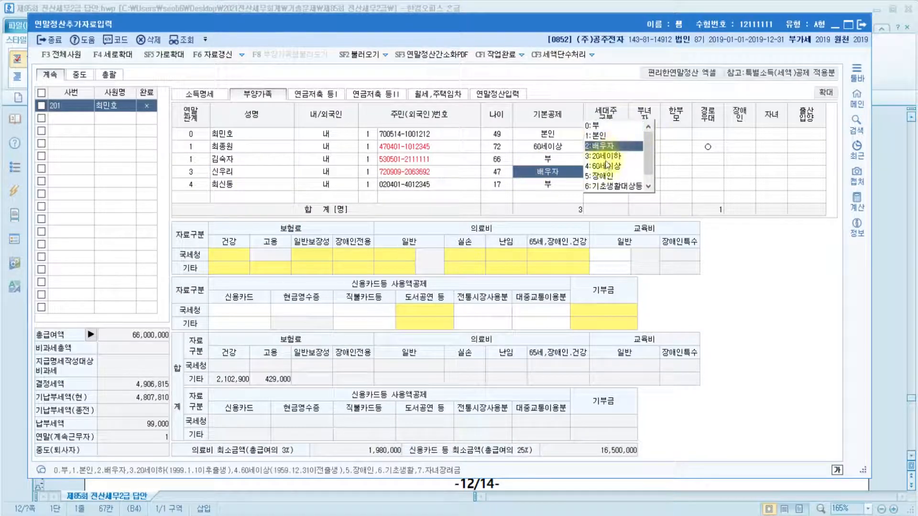
{"action": "left_click", "coordinate": [617, 146]}
Step: Check the child's entry in question [2], and set the child's 기본공제 to 20세이하 with 자녀 as 여 in 부양가족
{"action": "left_click", "coordinate": [416, 515]}
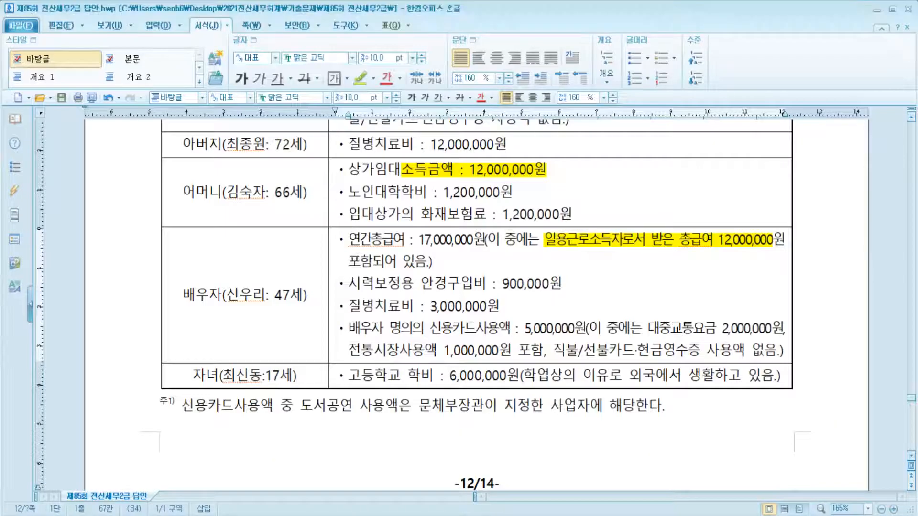
{"action": "left_click", "coordinate": [254, 373]}
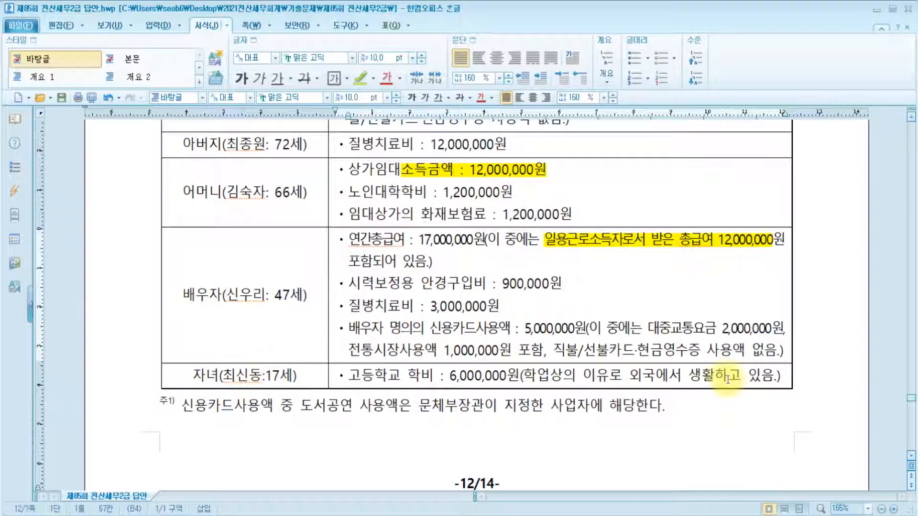
{"action": "key", "text": "alt+Tab"}
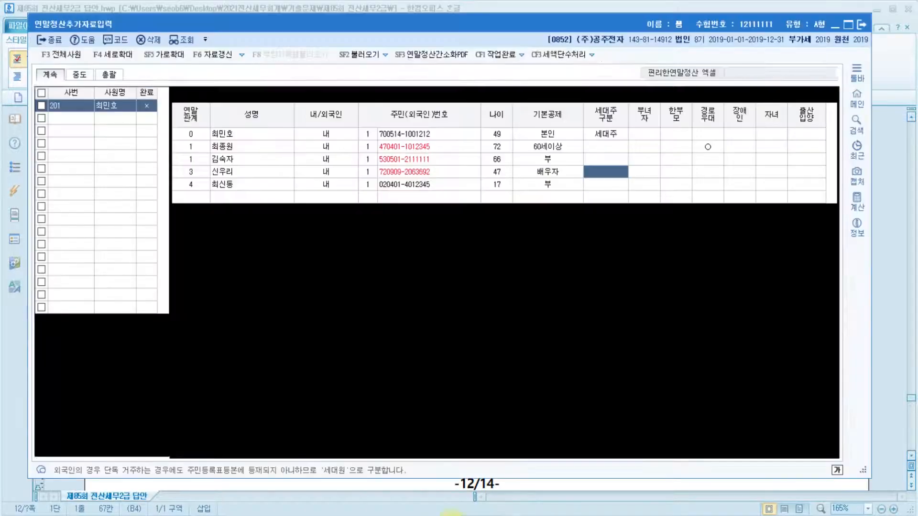
{"action": "left_click", "coordinate": [558, 182]}
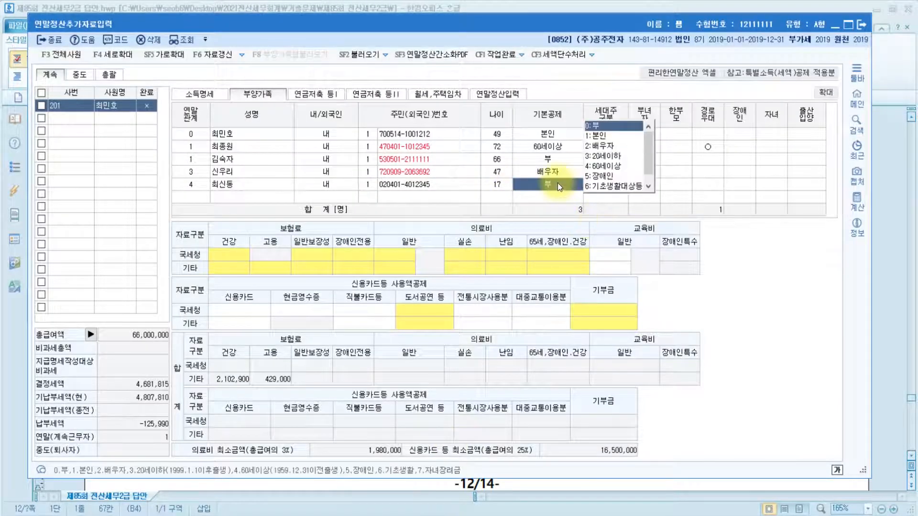
{"action": "left_click", "coordinate": [614, 156]}
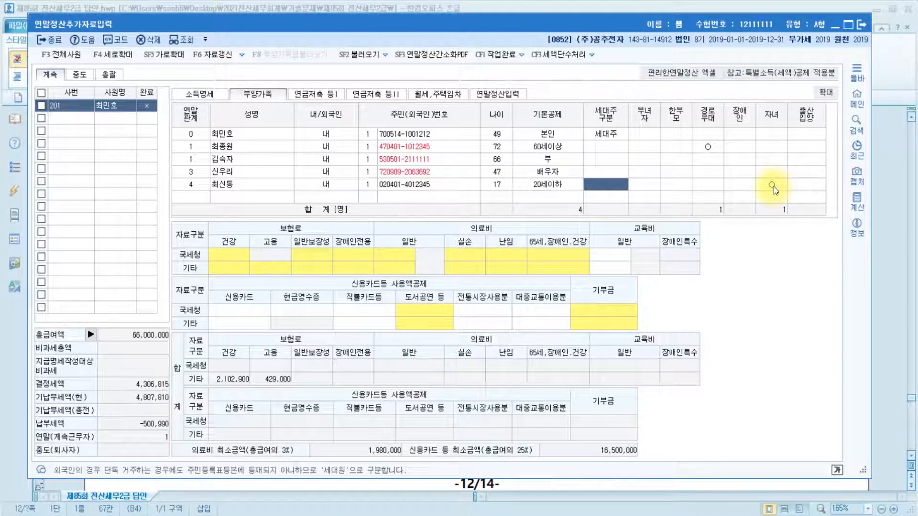
{"action": "left_click", "coordinate": [774, 187]}
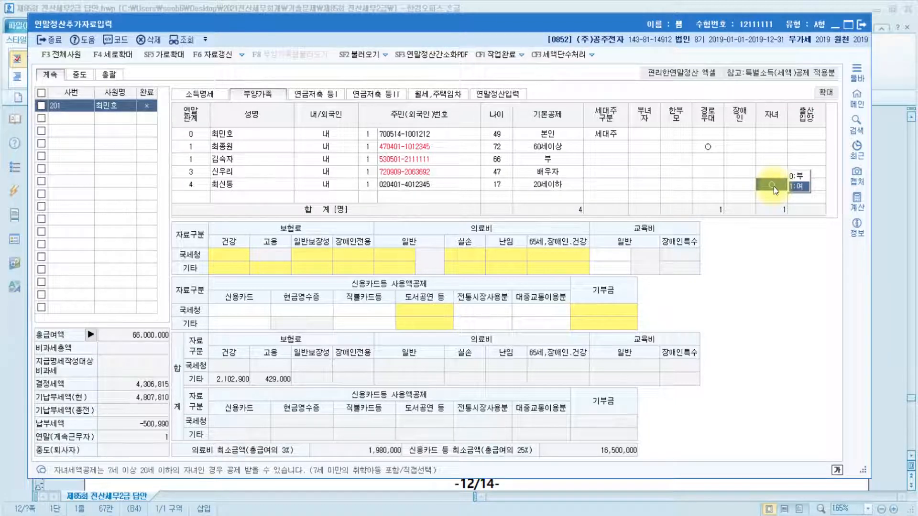
{"action": "left_click", "coordinate": [797, 186]}
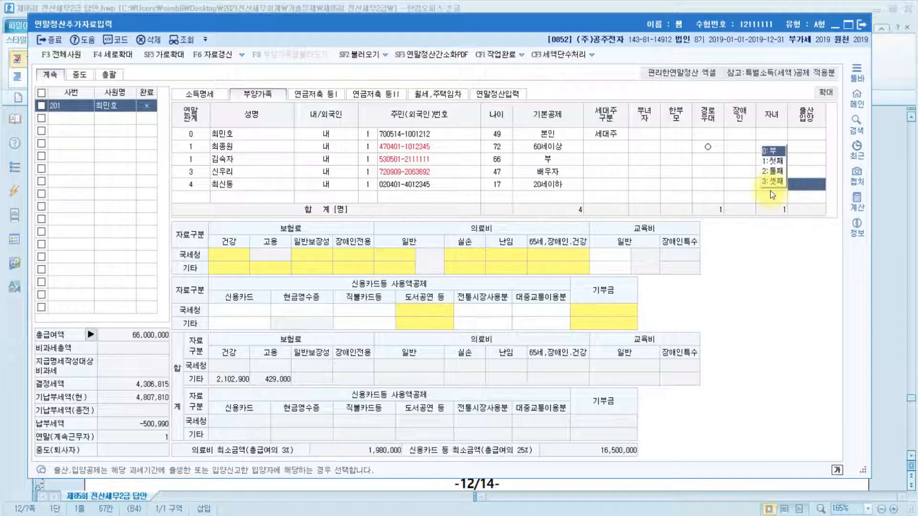
{"action": "left_click", "coordinate": [721, 184]}
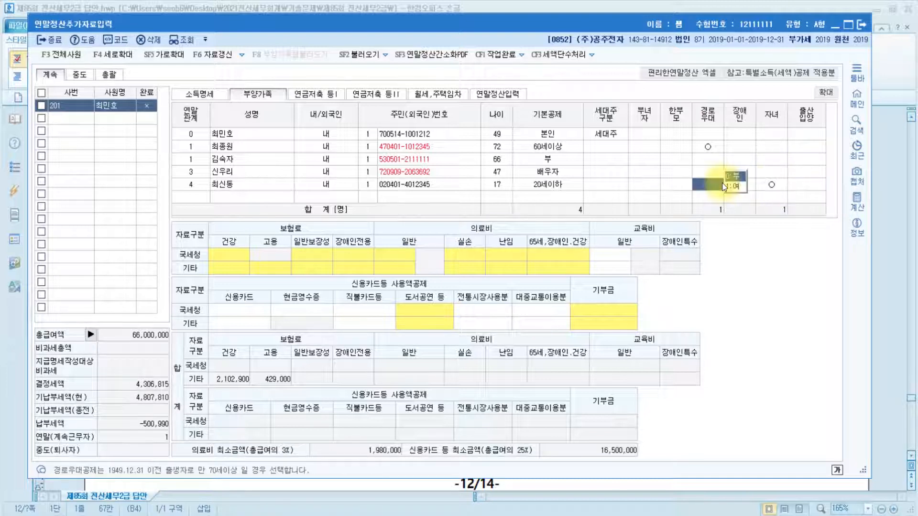
{"action": "left_click", "coordinate": [613, 183]}
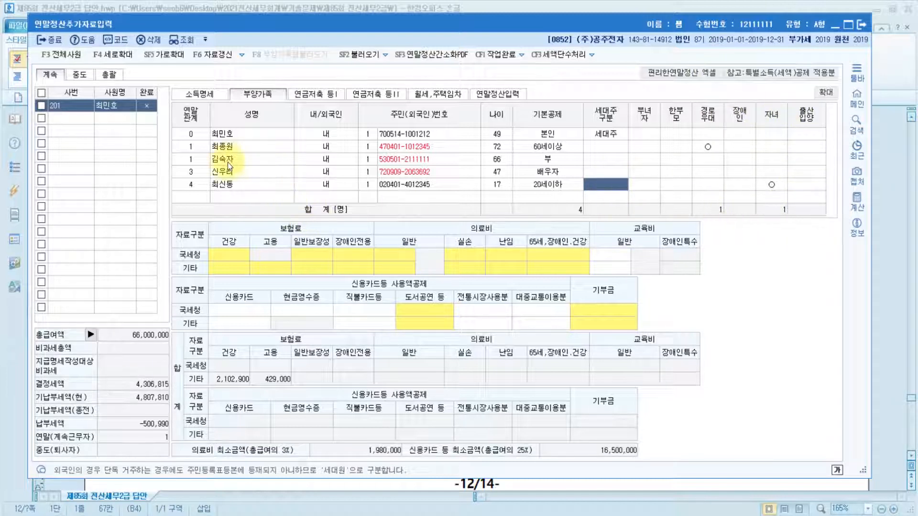
Step: Finish reviewing the 부양가족 entries and show the employee's 연말정산입력 data
{"action": "left_click", "coordinate": [270, 162]}
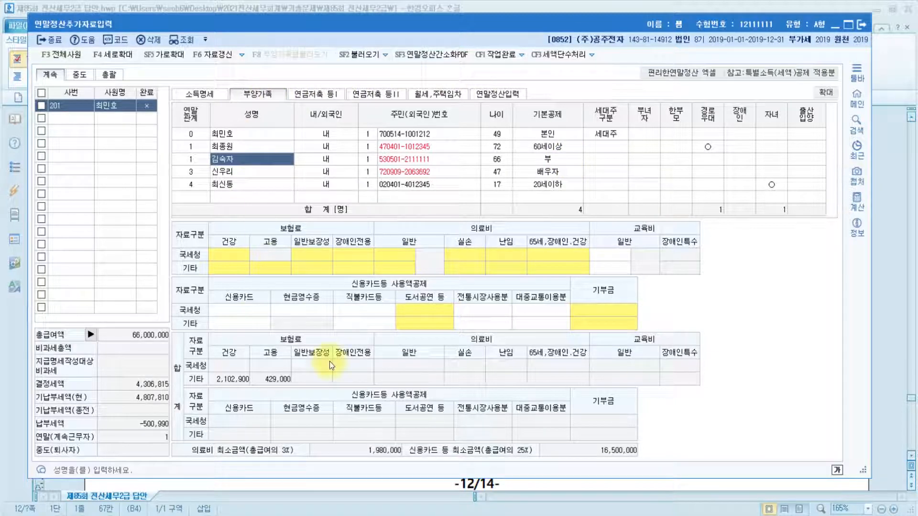
{"action": "left_click", "coordinate": [518, 95]}
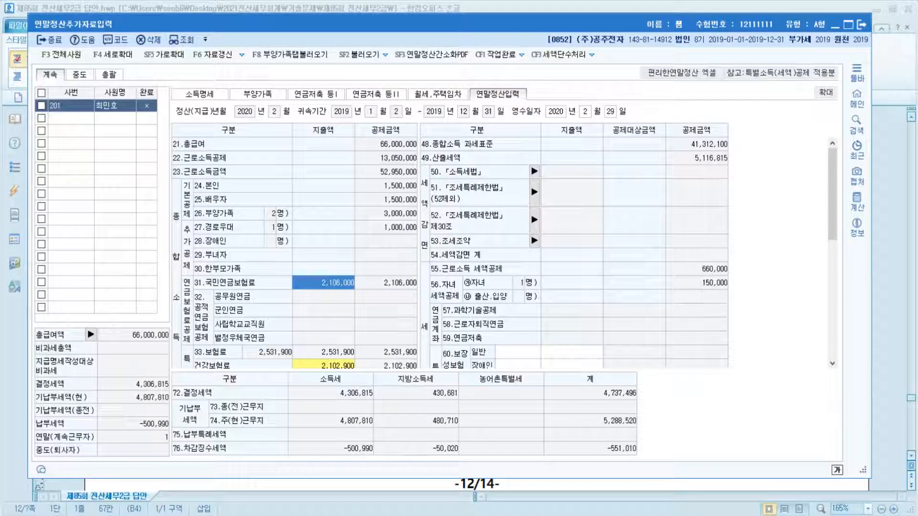
Step: Read the 본인 expense items in question [2] of the exam document and return to 연말정산추가자료입력
{"action": "left_click", "coordinate": [473, 515]}
{"action": "scroll", "coordinate": [478, 390], "scroll_direction": "up", "scroll_amount": 5}
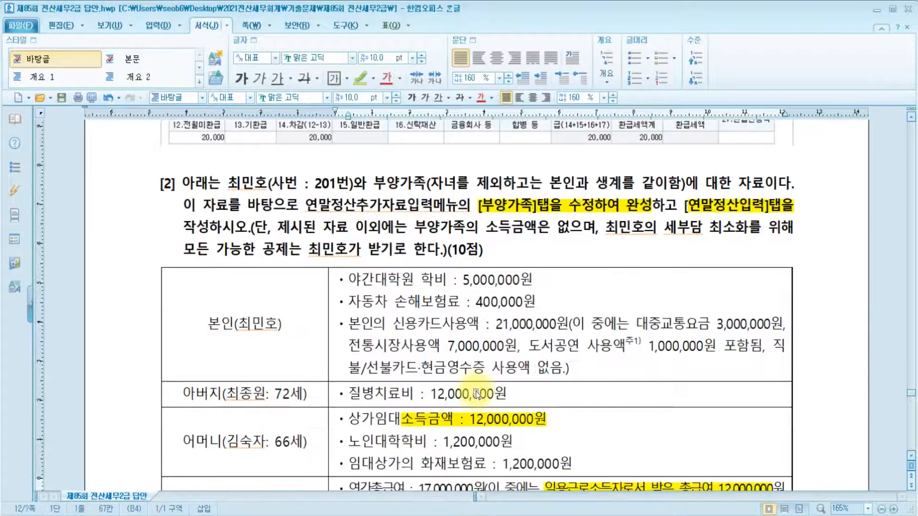
{"action": "left_click", "coordinate": [213, 324]}
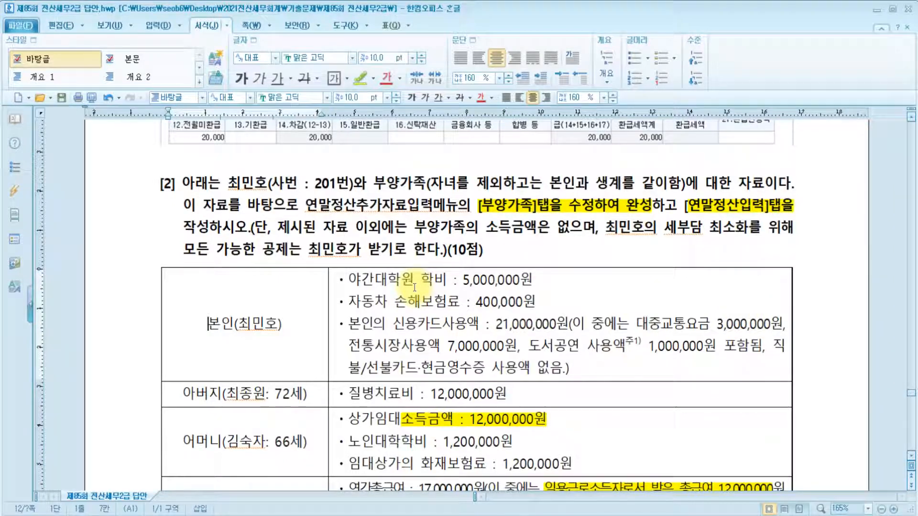
{"action": "key", "text": "alt+Tab"}
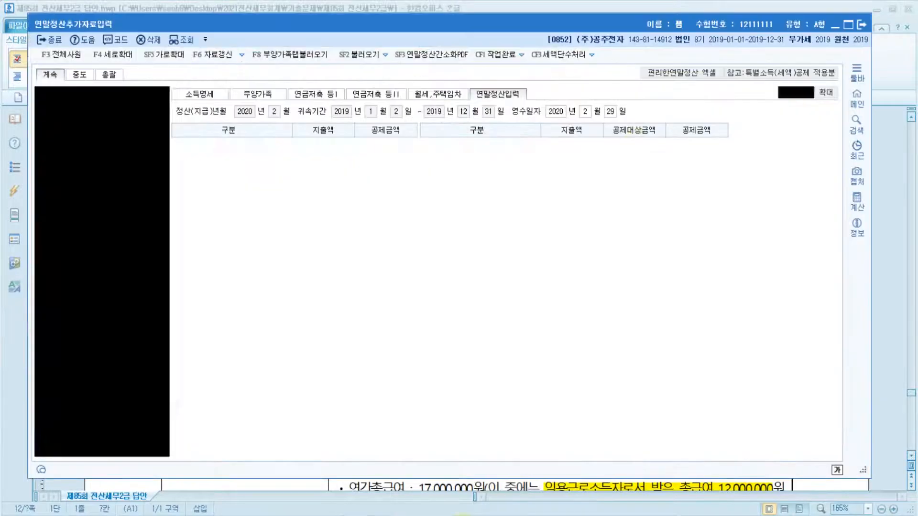
Step: Enter 5,000,000 as the 본인(전액) 지출액 under 62.교육비 in 연말정산입력 and confirm the 교육비 details
{"action": "left_click", "coordinate": [564, 352]}
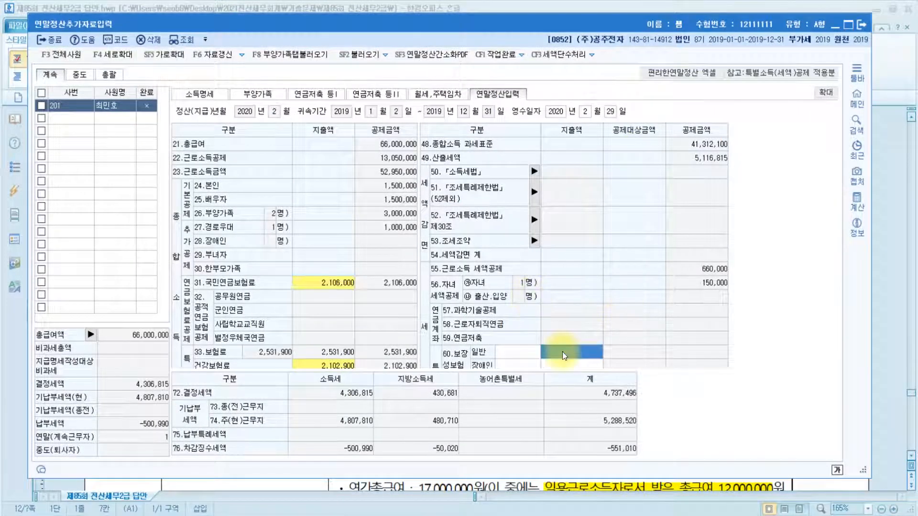
{"action": "scroll", "coordinate": [572, 352], "scroll_direction": "down", "scroll_amount": 5}
{"action": "scroll", "coordinate": [572, 351], "scroll_direction": "up", "scroll_amount": 4}
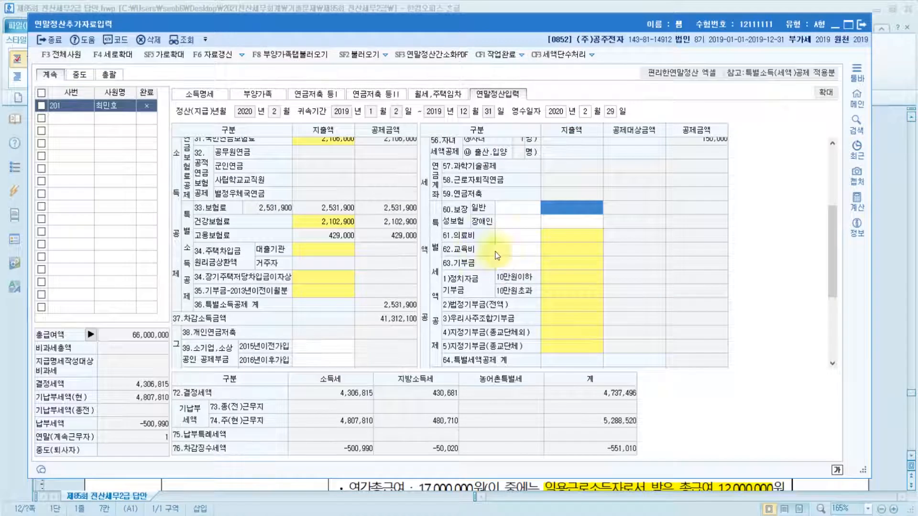
{"action": "left_click", "coordinate": [573, 254]}
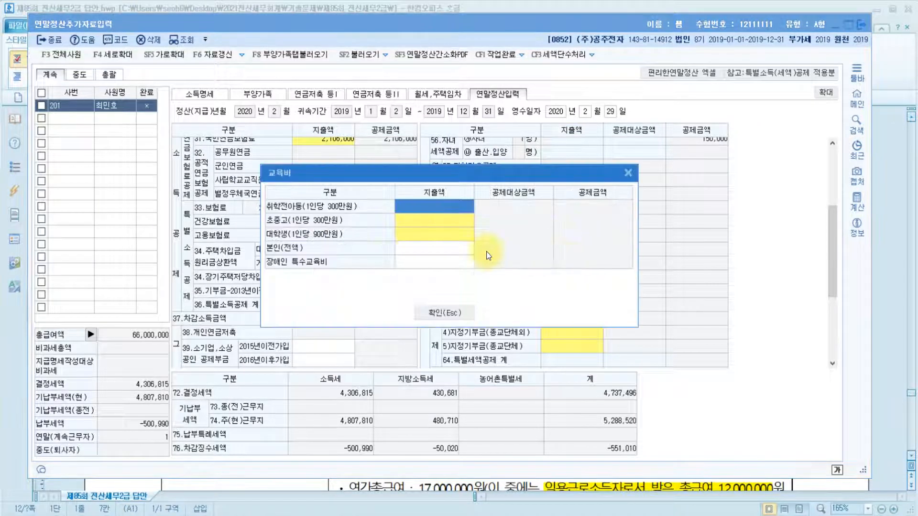
{"action": "left_click", "coordinate": [415, 248]}
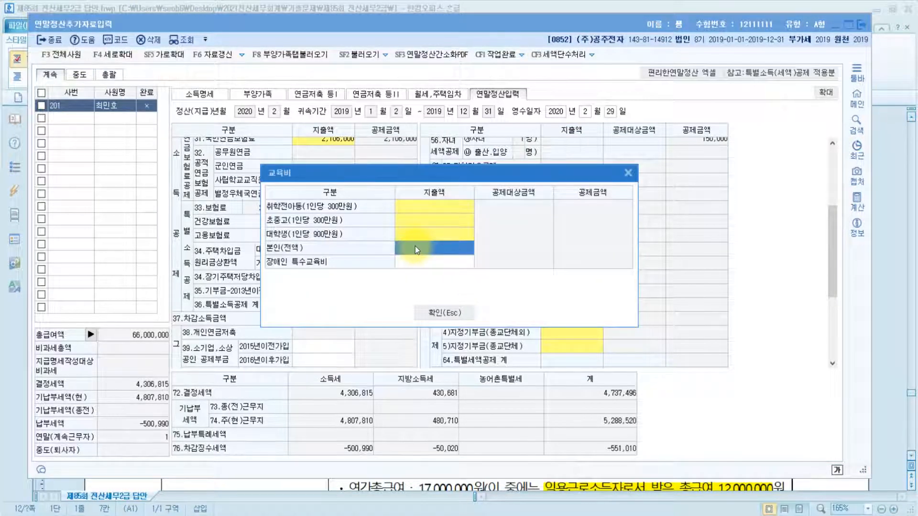
{"action": "type", "text": "5000"}
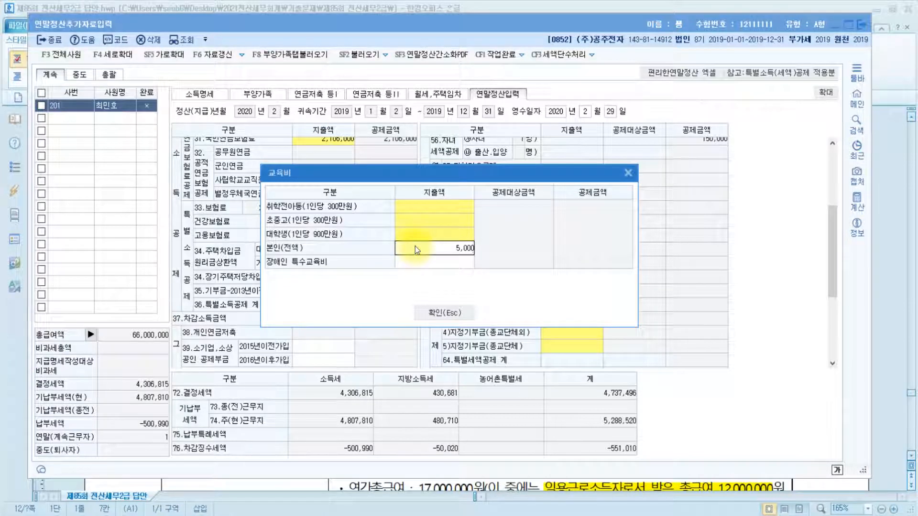
{"action": "key", "text": "Return"}
{"action": "type", "text": "000"}
{"action": "key", "text": "Return"}
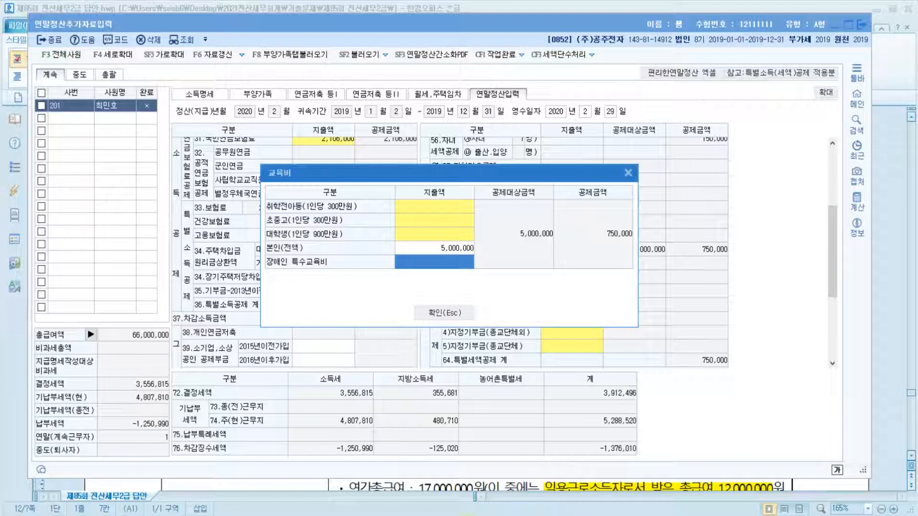
{"action": "left_click", "coordinate": [467, 515]}
{"action": "left_click", "coordinate": [451, 311]}
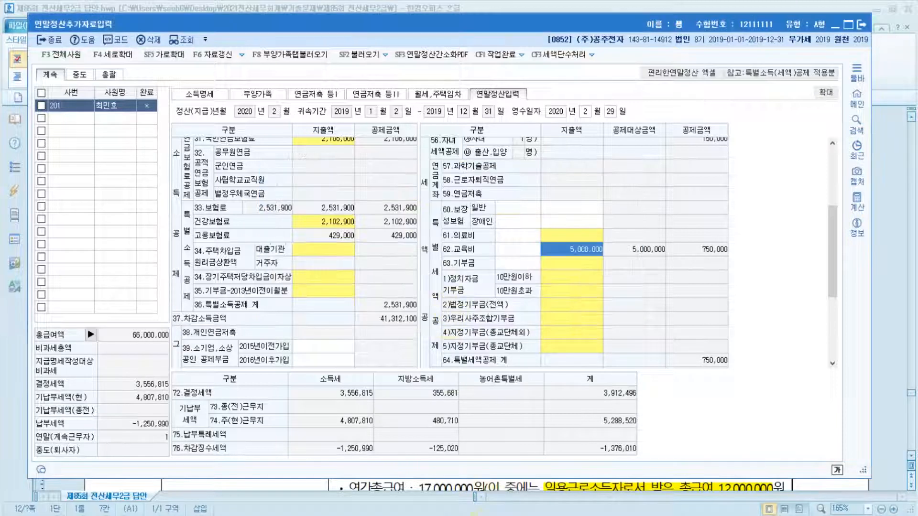
Step: Check 자동차 손해보험료 in the exam document and set the 60.보장성보험 일반 지출액 to 400,000 in 연말정산추가자료입력
{"action": "key", "text": "alt+Tab"}
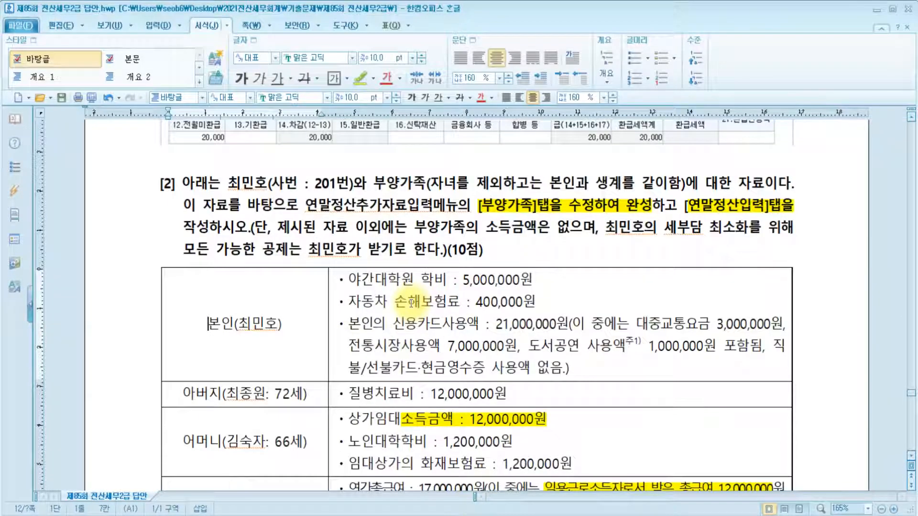
{"action": "key", "text": "alt+Tab"}
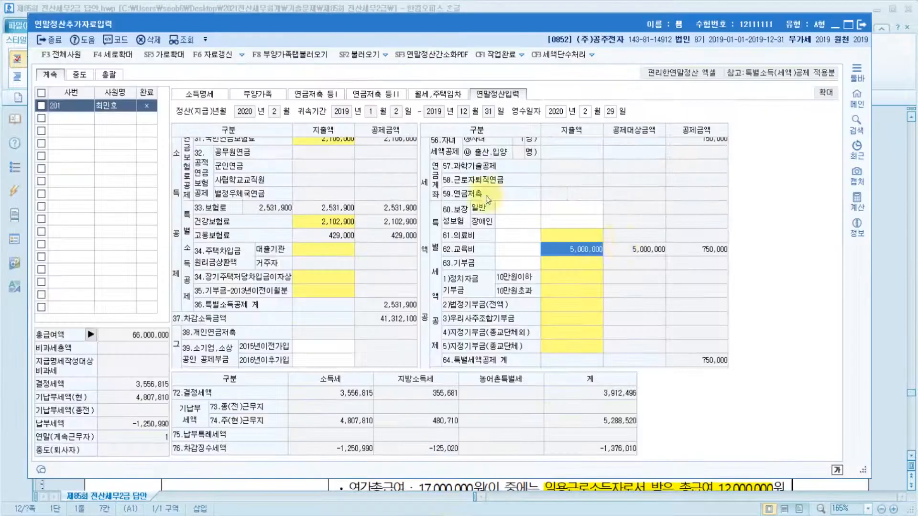
{"action": "left_click", "coordinate": [581, 206]}
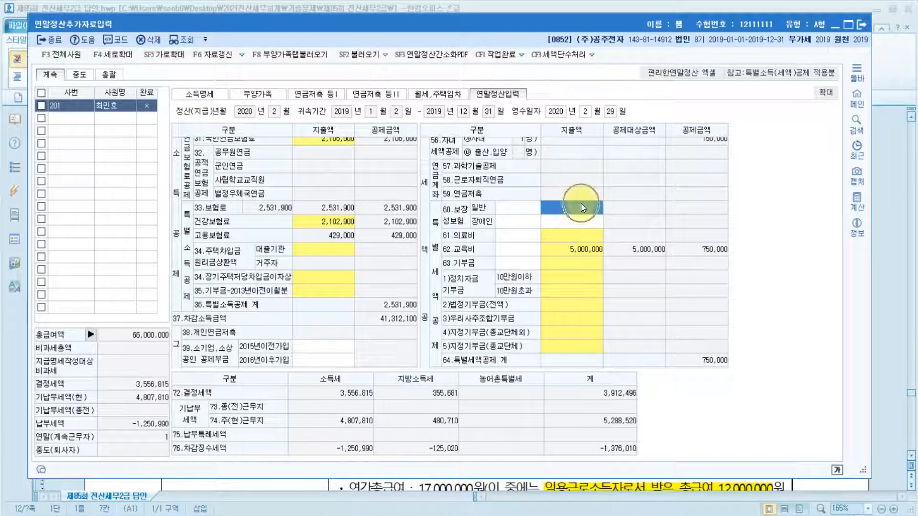
{"action": "type", "text": "4000000"}
{"action": "key", "text": "Return"}
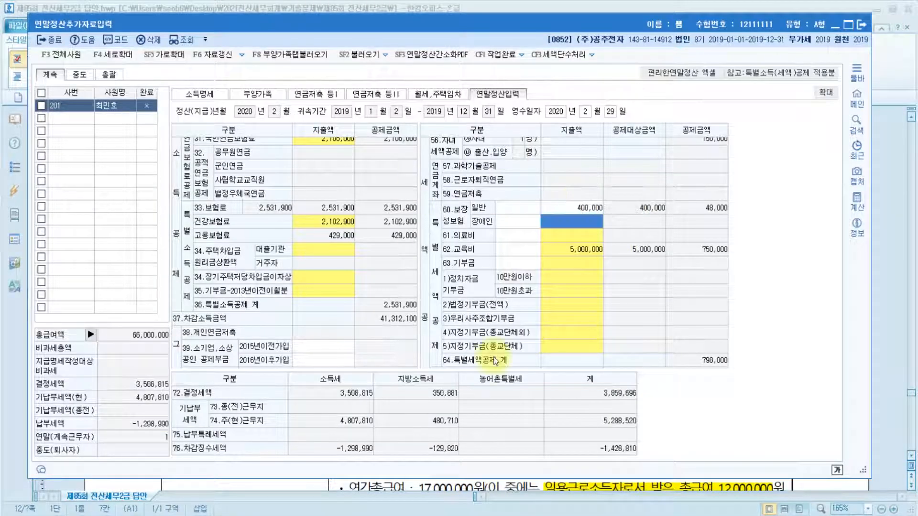
Step: Examine the 본인 신용카드사용액 breakdown and footnote 주1) on 도서공연 사용액 in the exam document
{"action": "key", "text": "alt+Tab"}
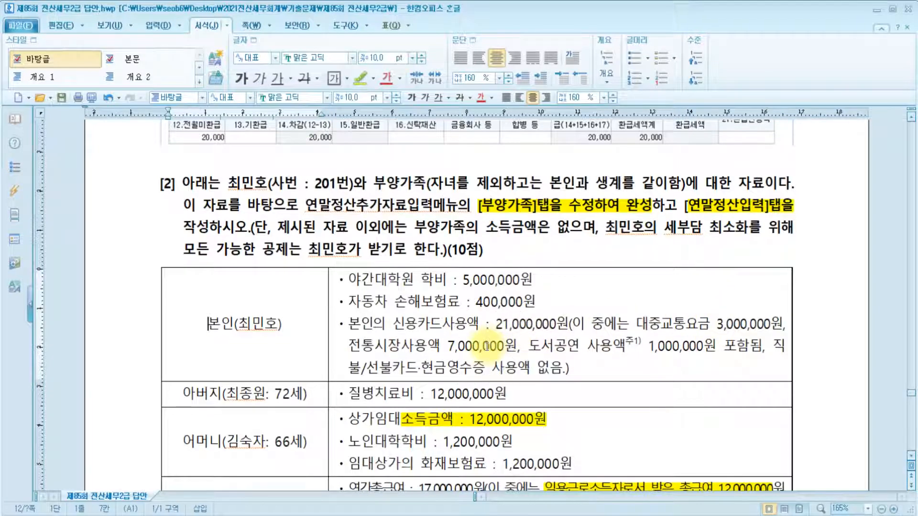
{"action": "left_click", "coordinate": [674, 346]}
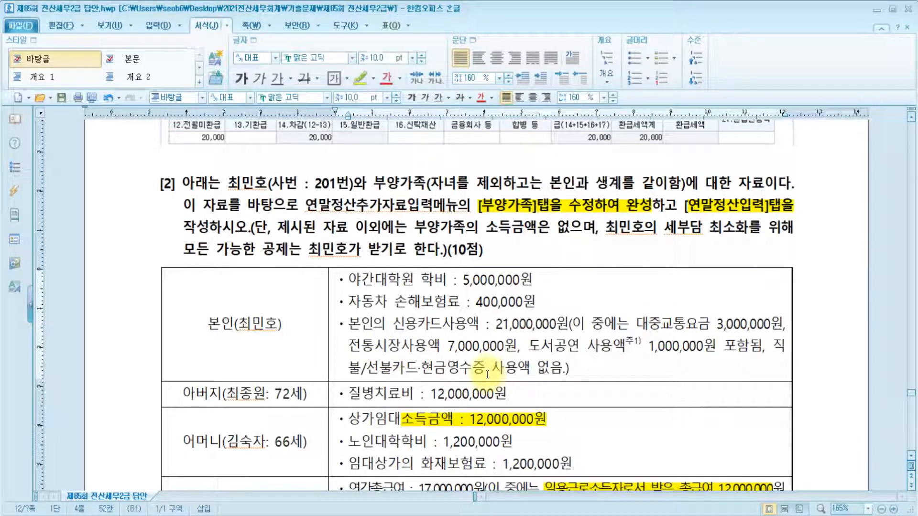
{"action": "left_click_drag", "start_coordinate": [528, 345], "coordinate": [636, 352]}
{"action": "scroll", "coordinate": [636, 352], "scroll_direction": "down", "scroll_amount": 5}
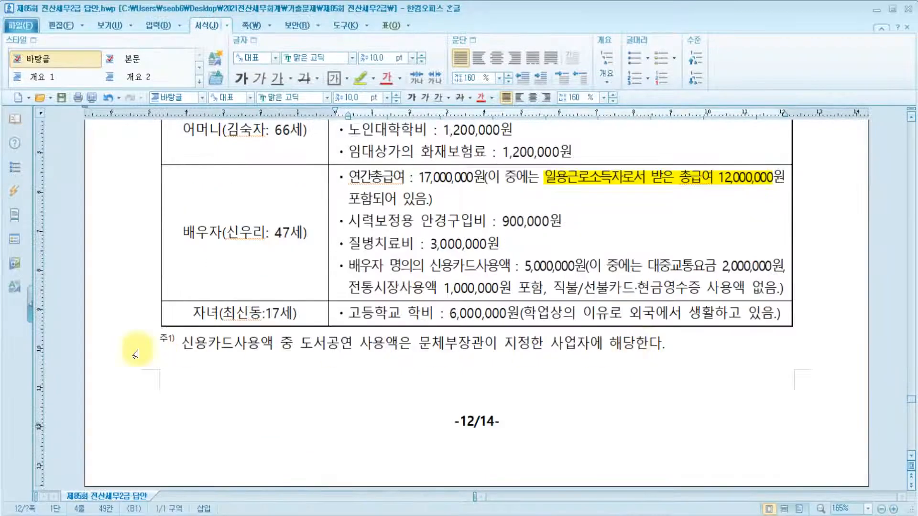
{"action": "left_click", "coordinate": [197, 350]}
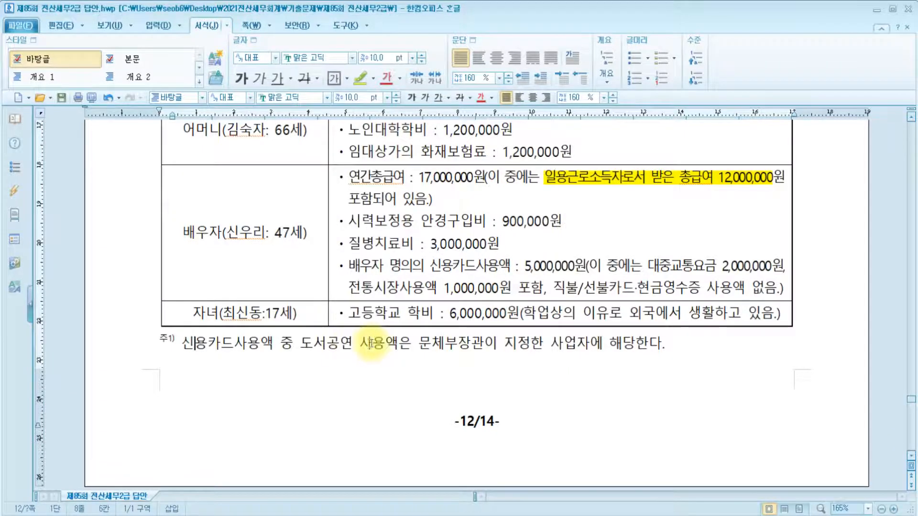
Step: Switch to 원천징수.pdf in the browser and select the 도서공연비 rule in the 신용카드 section
{"action": "key", "text": "alt+Tab"}
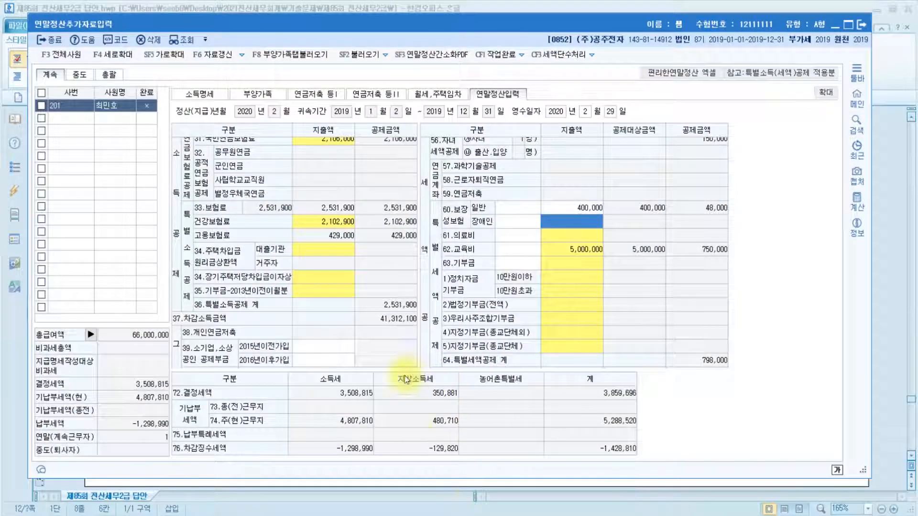
{"action": "key", "text": "alt+Tab"}
{"action": "key", "text": "alt+Tab"}
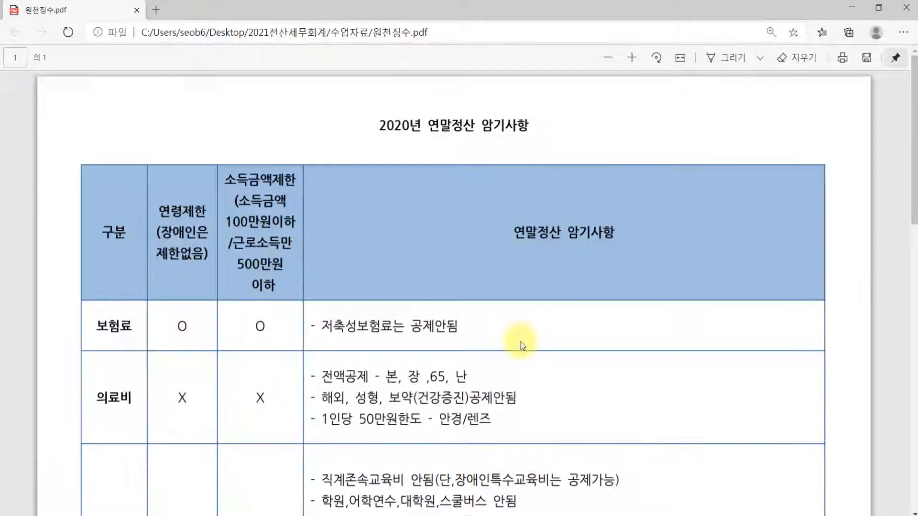
{"action": "scroll", "coordinate": [511, 318], "scroll_direction": "down", "scroll_amount": 10}
{"action": "left_click", "coordinate": [399, 264]}
{"action": "scroll", "coordinate": [468, 259], "scroll_direction": "up", "scroll_amount": 2}
{"action": "scroll", "coordinate": [468, 260], "scroll_direction": "up", "scroll_amount": 5}
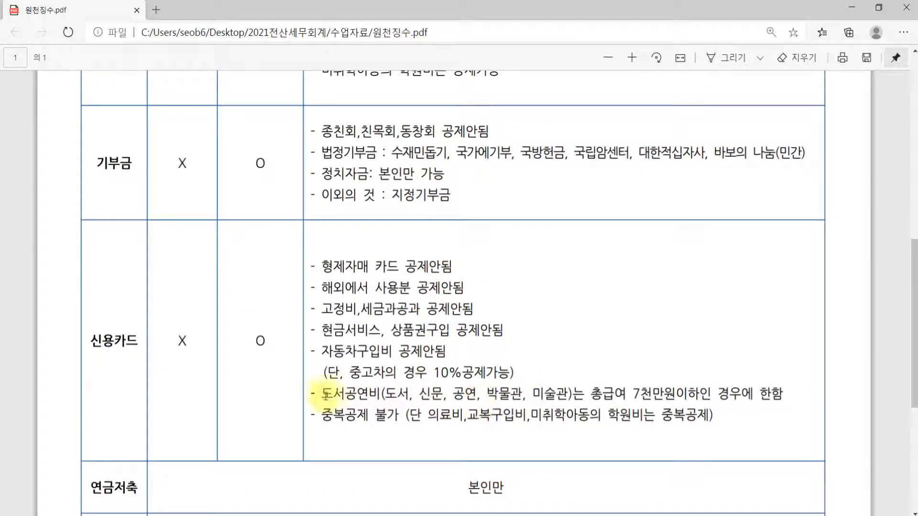
{"action": "left_click_drag", "start_coordinate": [311, 393], "coordinate": [779, 393]}
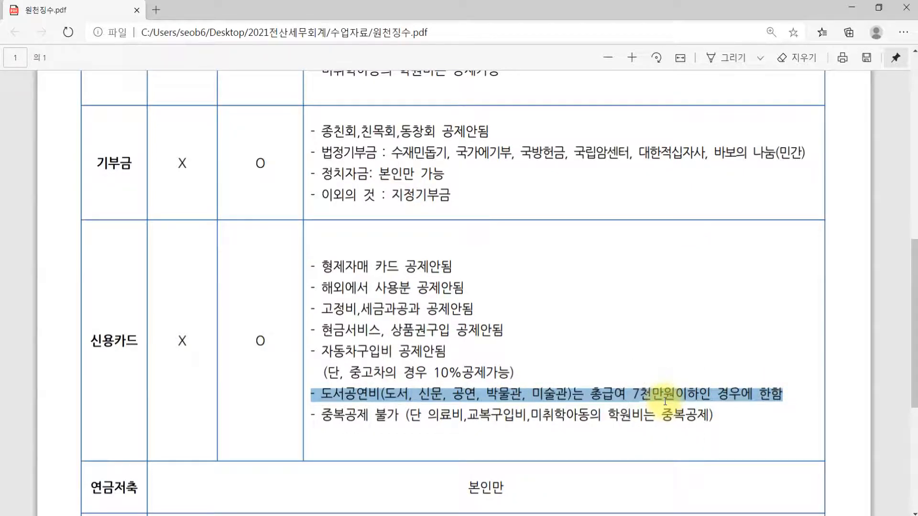
Step: Return to 연말정산추가자료입력 and check the employee's 21.총급여 against the 7천만원 limit for 도서공연비
{"action": "key", "text": "alt+Tab"}
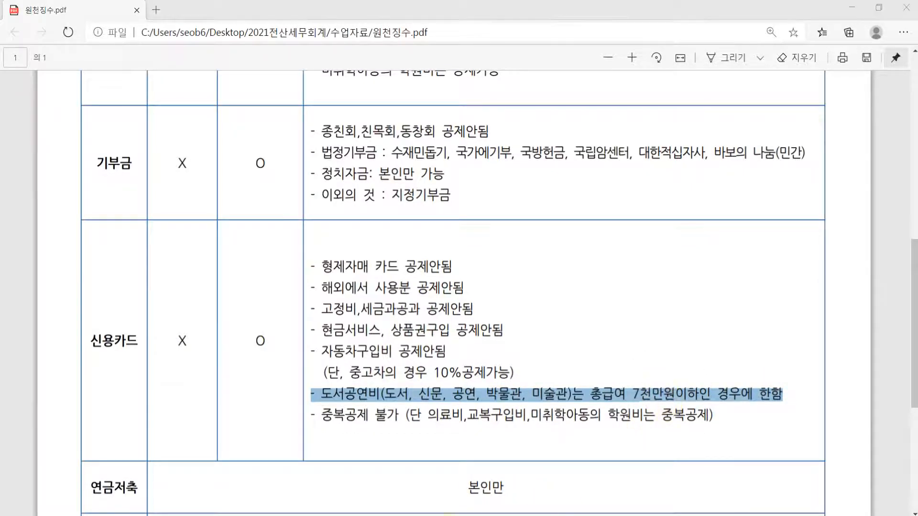
{"action": "scroll", "coordinate": [422, 294], "scroll_direction": "up", "scroll_amount": 4}
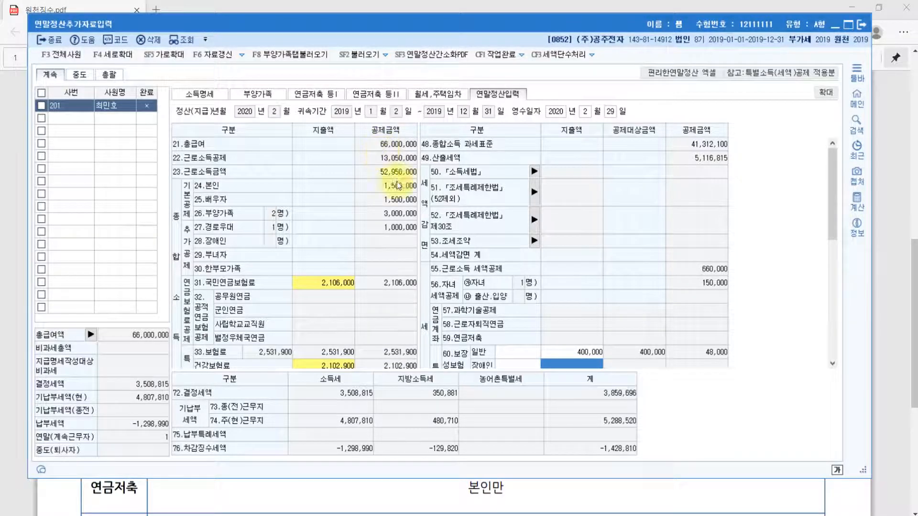
{"action": "scroll", "coordinate": [349, 344], "scroll_direction": "down", "scroll_amount": 3}
{"action": "scroll", "coordinate": [375, 337], "scroll_direction": "up", "scroll_amount": 3}
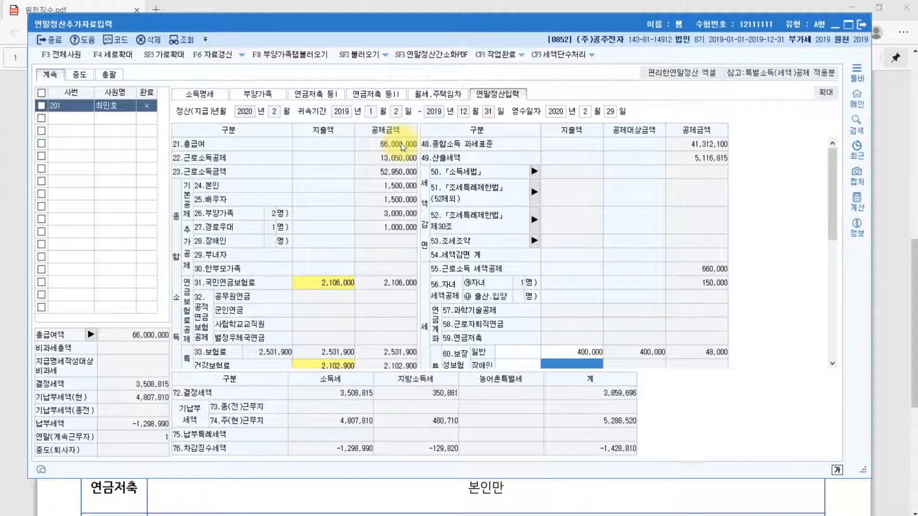
Step: Open the 42.신용카드 등 사용액 details and read the 참고사항 note about 도서공연 등 비지출액
{"action": "scroll", "coordinate": [306, 313], "scroll_direction": "down", "scroll_amount": 5}
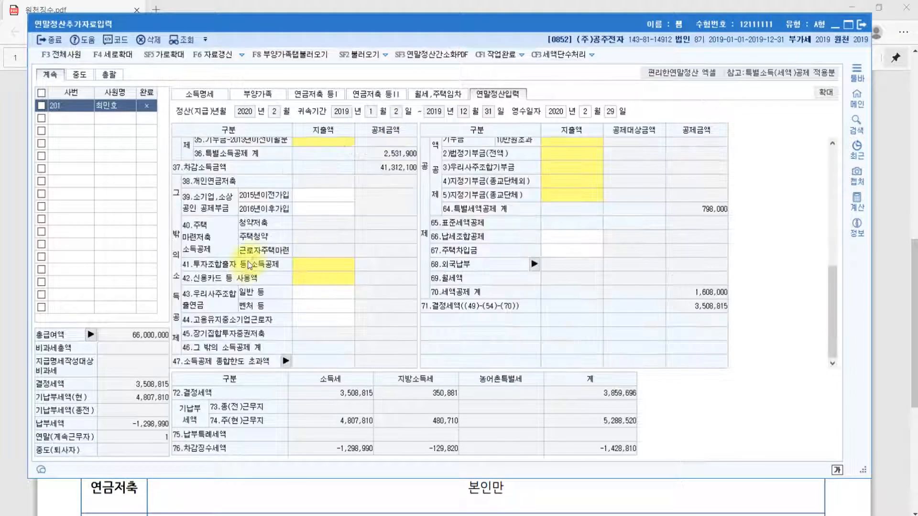
{"action": "left_click", "coordinate": [302, 279]}
{"action": "left_click", "coordinate": [303, 279]}
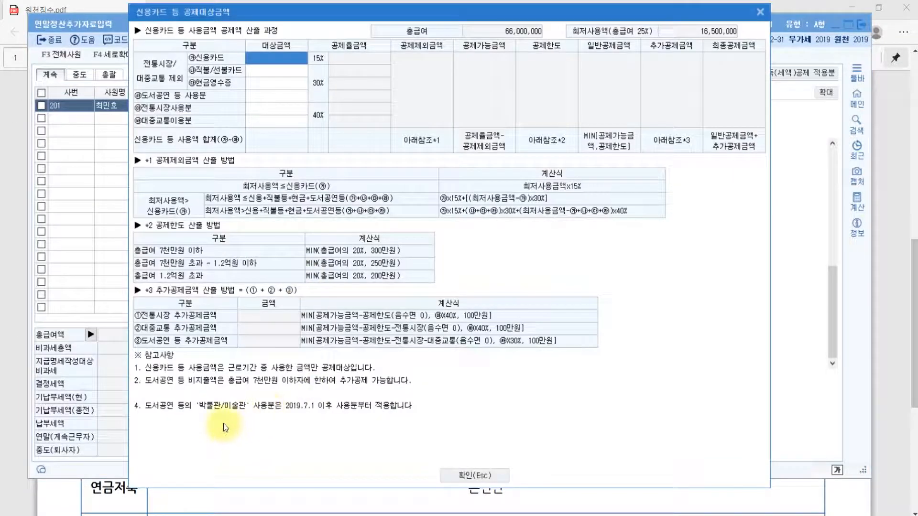
{"action": "left_click", "coordinate": [150, 385]}
{"action": "left_click", "coordinate": [256, 383]}
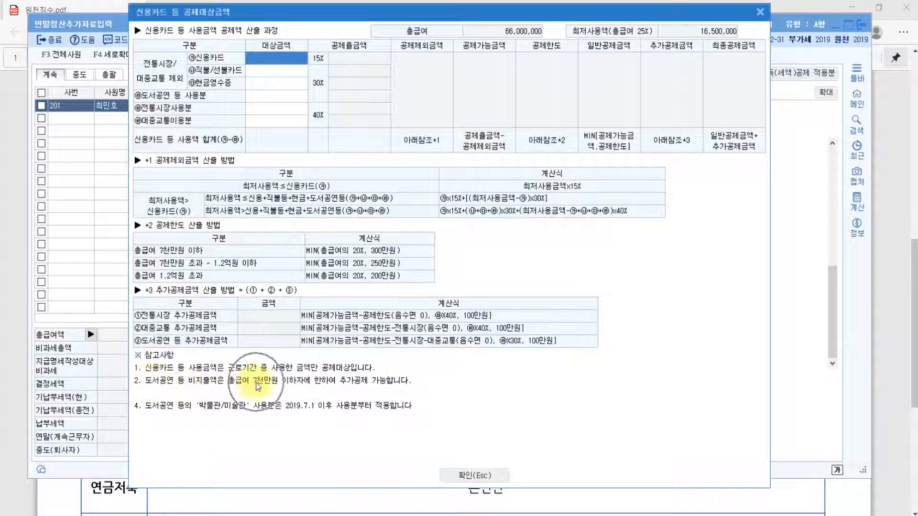
{"action": "left_click", "coordinate": [386, 388]}
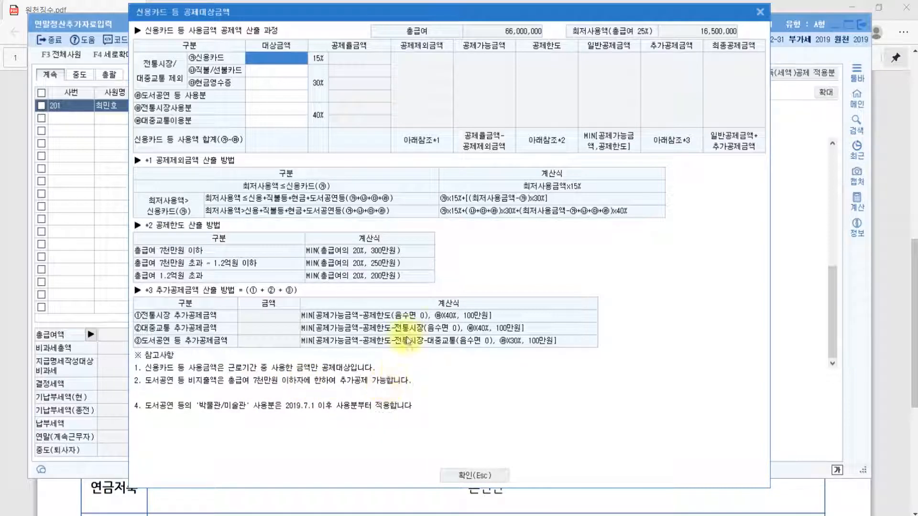
Step: Set 대중교통이용분 to 3,000,000 and 전통시장사용분 to 7,000,000 in the credit card deduction details
{"action": "left_click", "coordinate": [271, 98]}
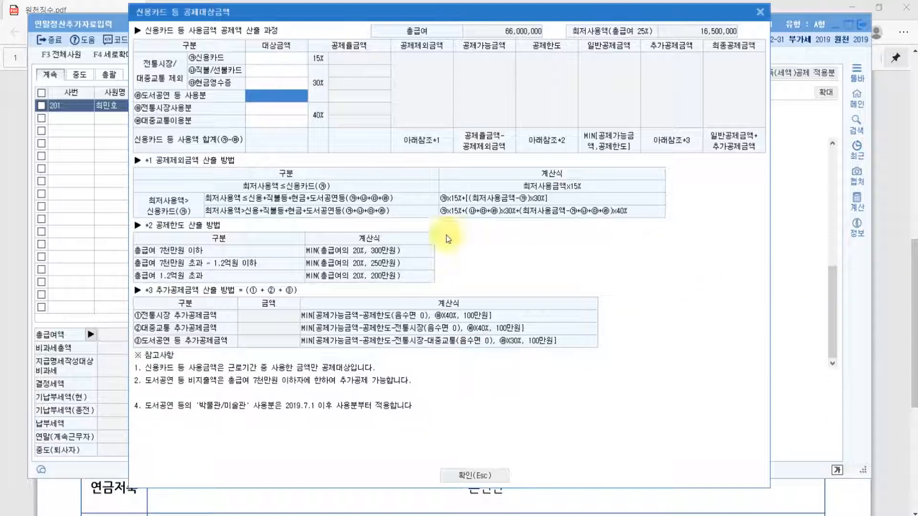
{"action": "left_click", "coordinate": [281, 122]}
{"action": "type", "text": "3000000"}
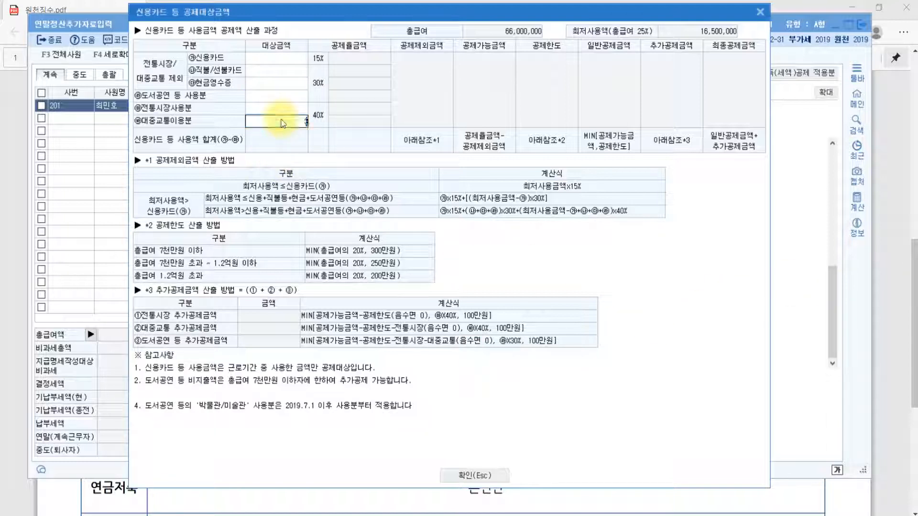
{"action": "key", "text": "Return"}
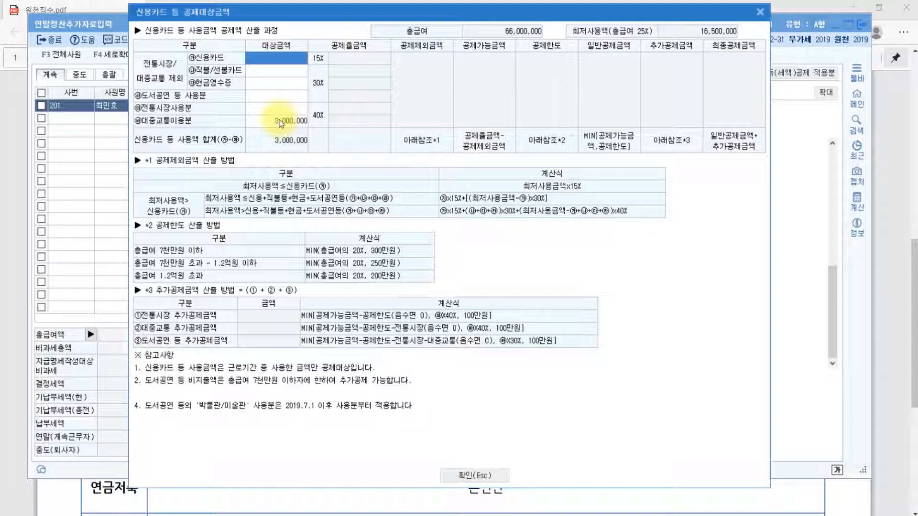
{"action": "left_click", "coordinate": [248, 107]}
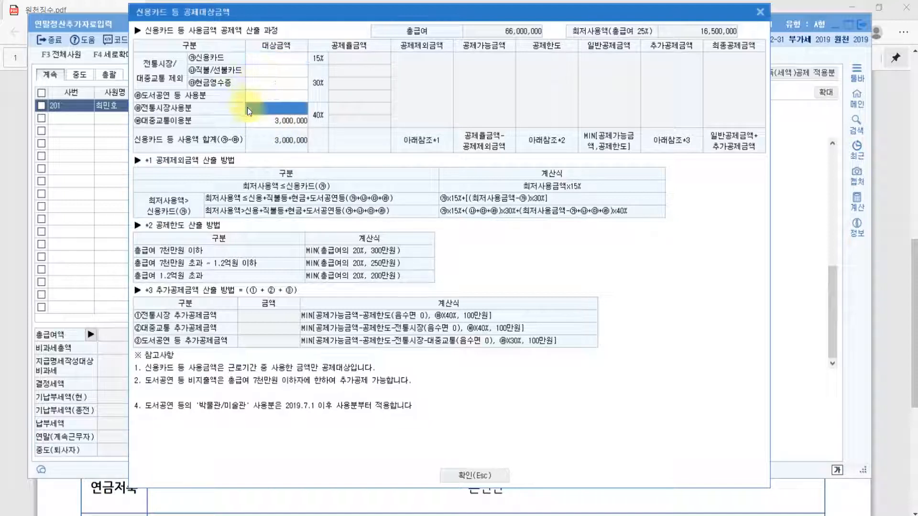
{"action": "type", "text": "7,000,000"}
{"action": "key", "text": "Return"}
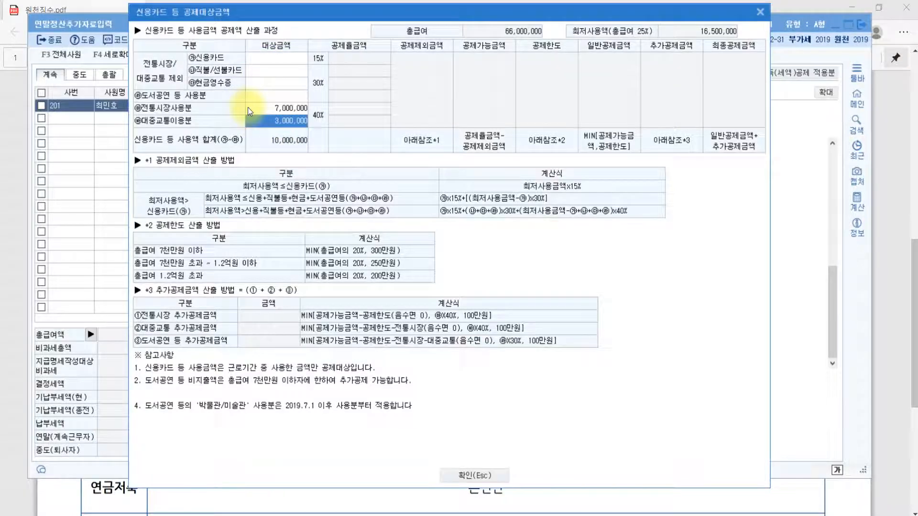
Step: Set 도서공연 등 사용분 to 1,000,000 in the 신용카드 등 공제대상금액 details
{"action": "left_click", "coordinate": [290, 94]}
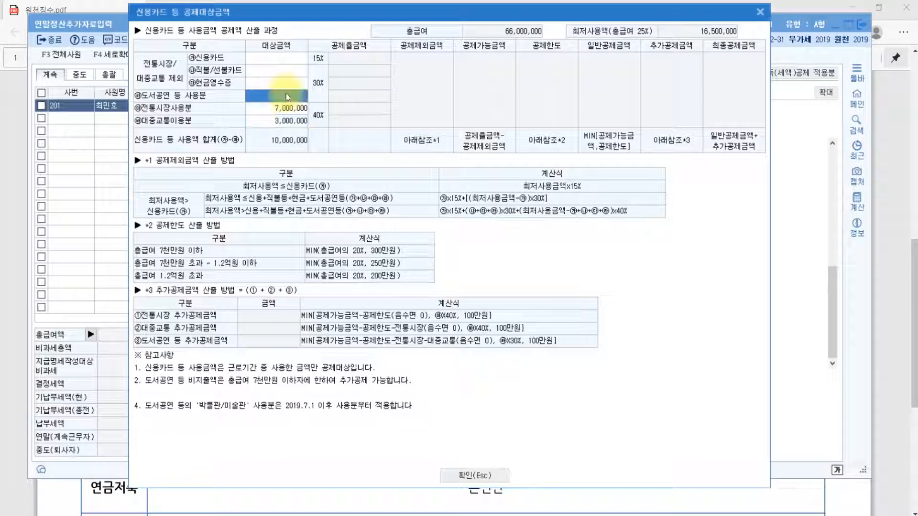
{"action": "key", "text": "Return"}
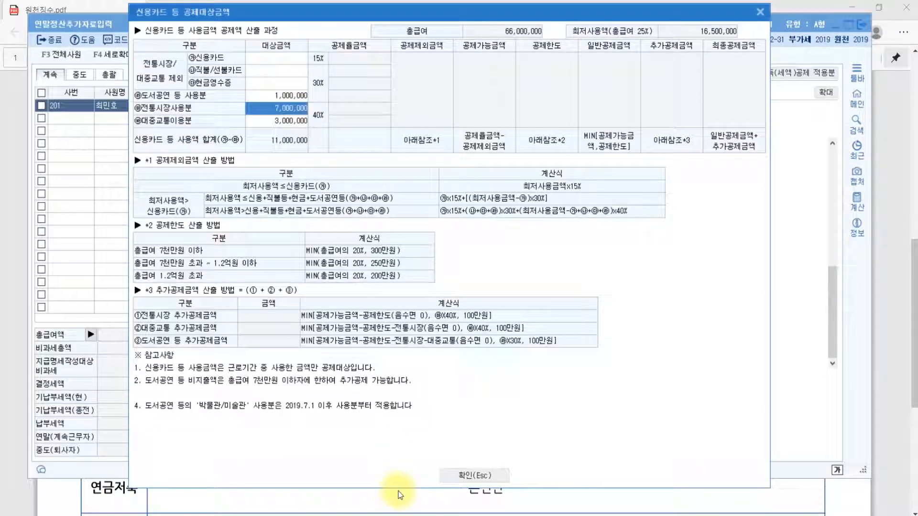
Step: Calculate the remaining card spending in the Windows calculator as 21,000,000 − 3,000,000 − 7,000,000 − 1,000,000
{"action": "left_click", "coordinate": [400, 515]}
{"action": "left_click_drag", "start_coordinate": [242, 120], "coordinate": [573, 120]}
{"action": "key", "text": "Escape"}
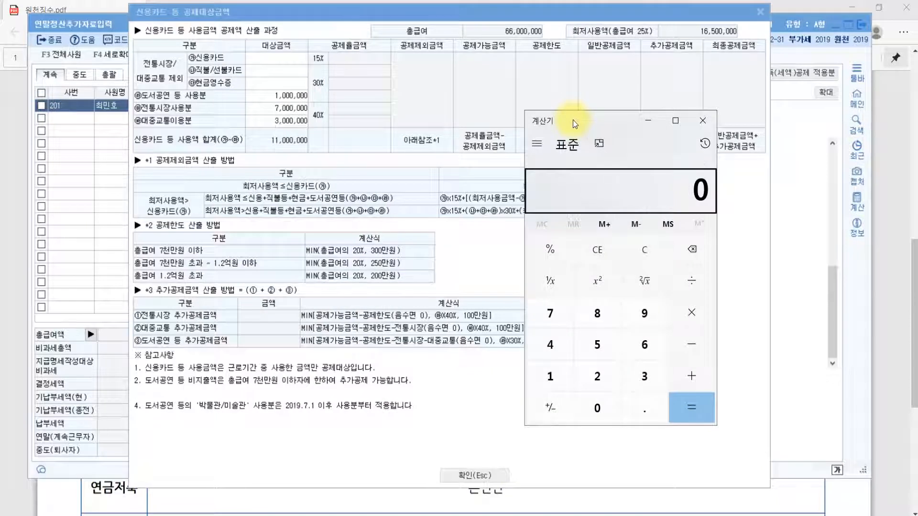
{"action": "type", "text": "2100000"}
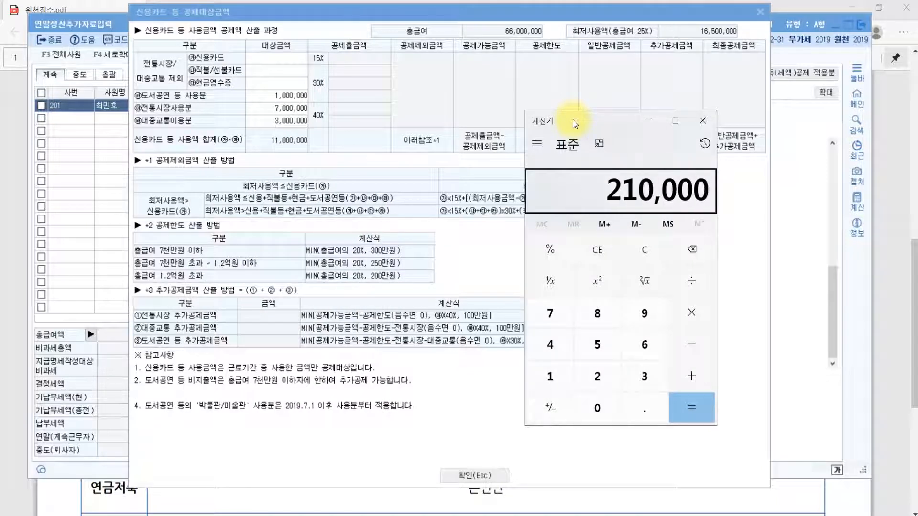
{"action": "type", "text": "0-"}
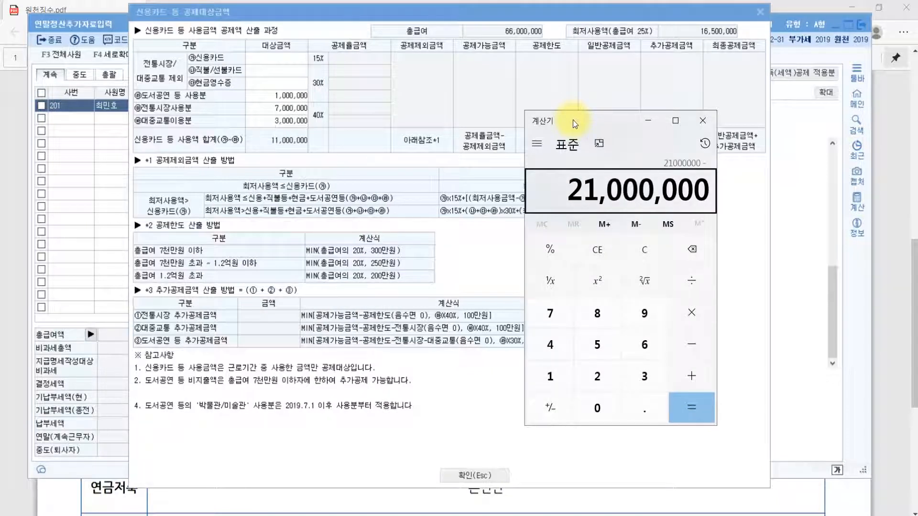
{"action": "type", "text": "3000000-"}
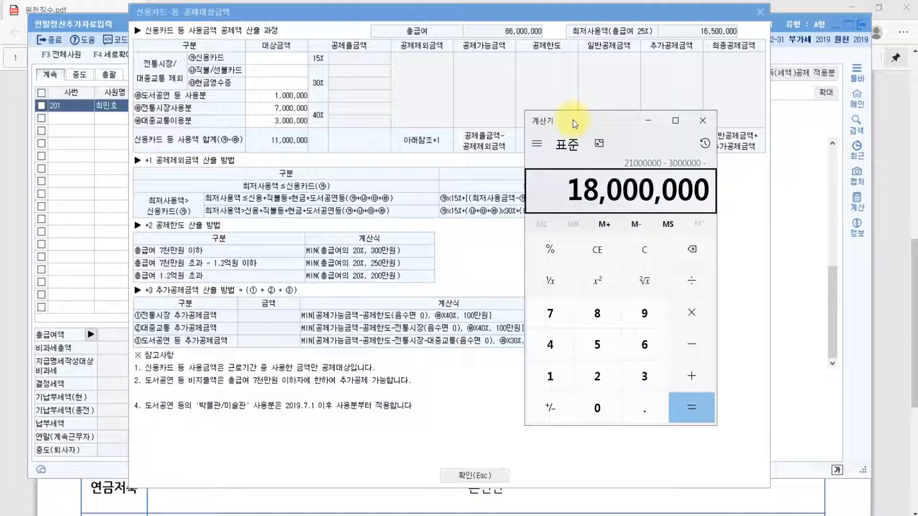
{"action": "type", "text": "7000000"}
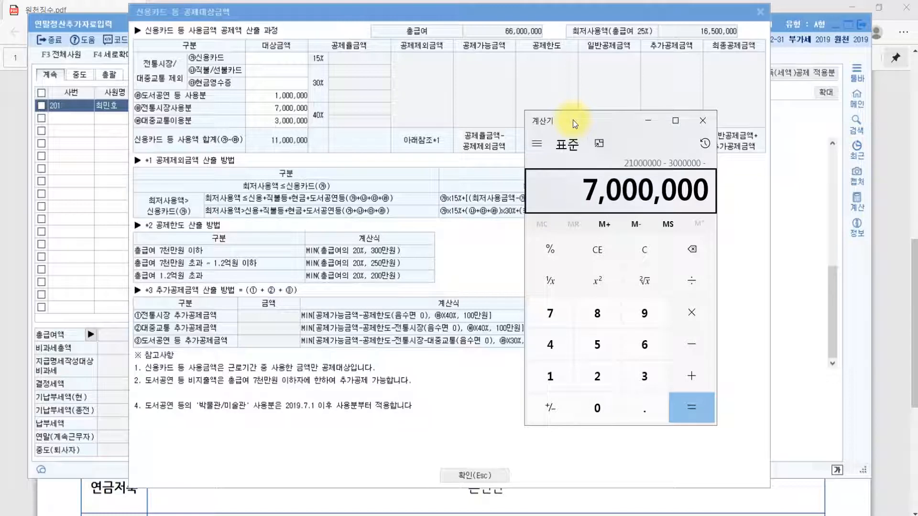
{"action": "type", "text": "-1000000"}
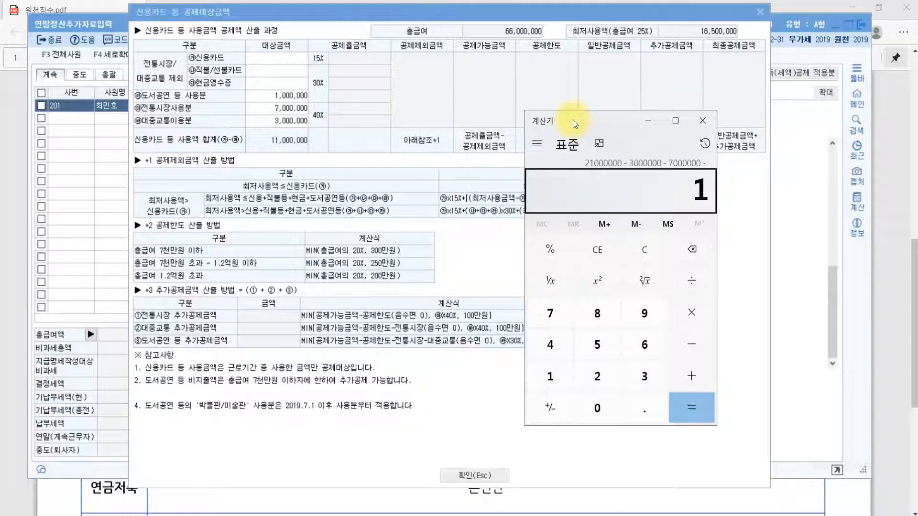
{"action": "key", "text": "Return"}
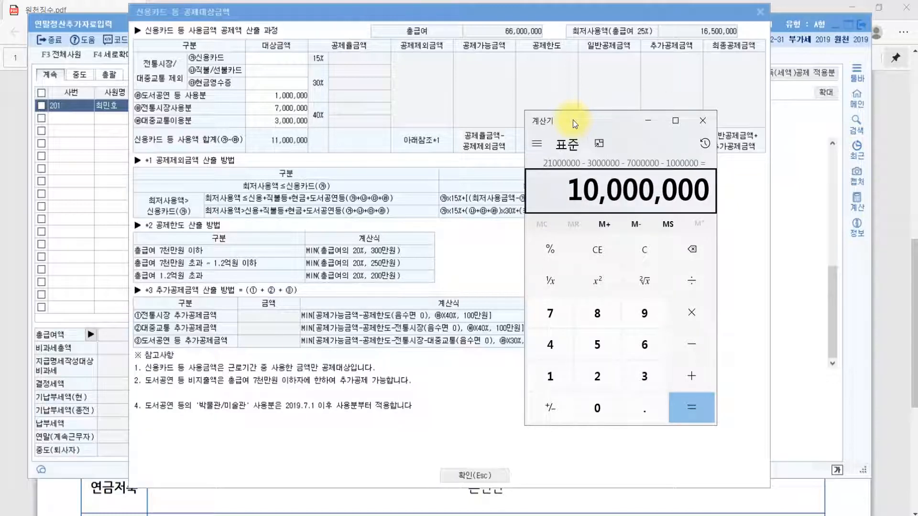
Step: Set 신용카드 to 10,000,000 in the card deduction details and confirm the dialog
{"action": "left_click", "coordinate": [280, 63]}
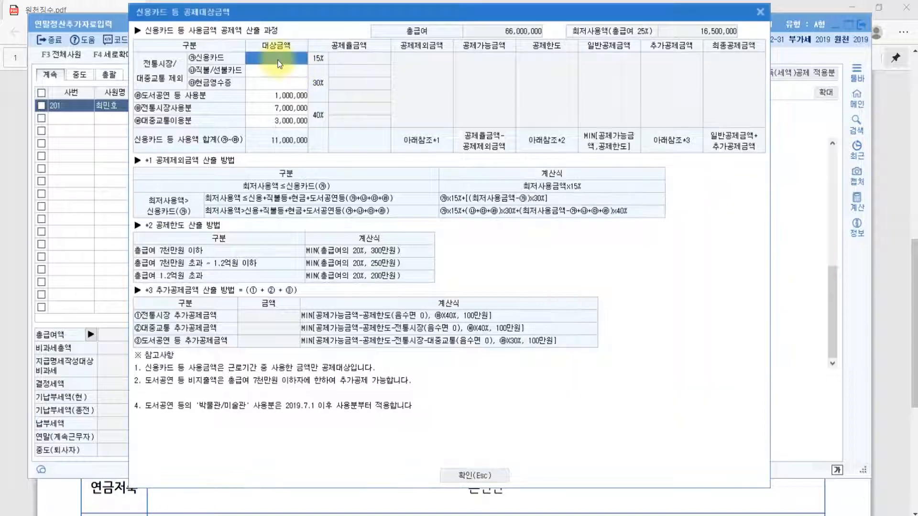
{"action": "type", "text": "10000000"}
{"action": "key", "text": "Return"}
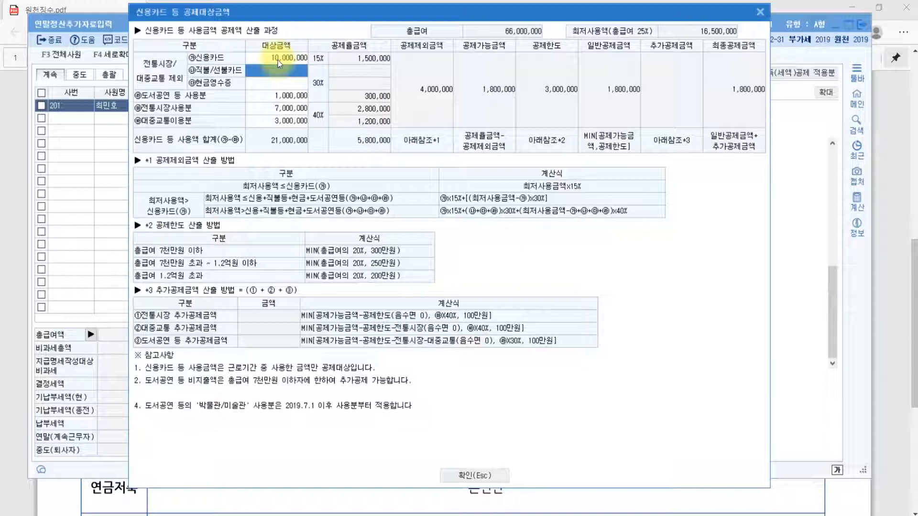
{"action": "left_click", "coordinate": [481, 473]}
Step: Switch to the exam document in 한글 and read the father's 질병치료비 entry in the family expense table
{"action": "left_click", "coordinate": [470, 501]}
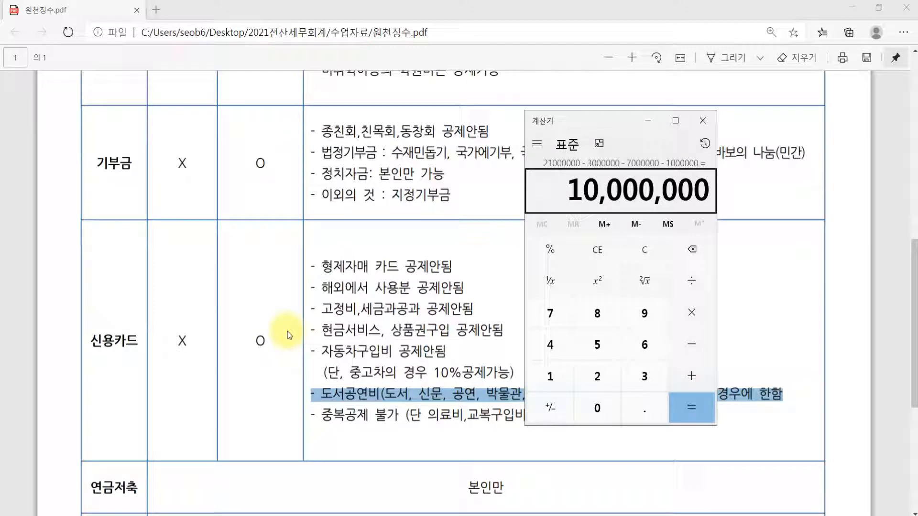
{"action": "left_click", "coordinate": [453, 299]}
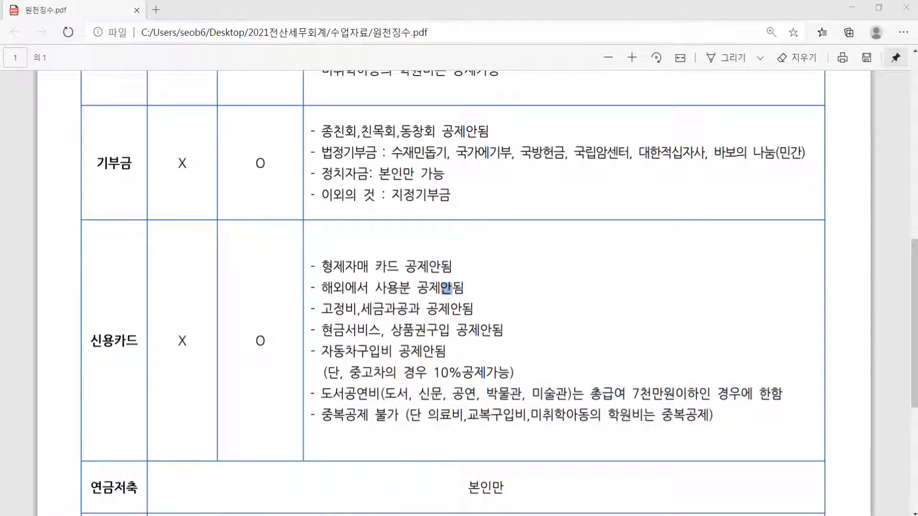
{"action": "mouse_move", "coordinate": [359, 502]}
{"action": "left_click", "coordinate": [378, 459]}
{"action": "scroll", "coordinate": [313, 299], "scroll_direction": "up", "scroll_amount": 7}
{"action": "scroll", "coordinate": [404, 273], "scroll_direction": "down", "scroll_amount": 3}
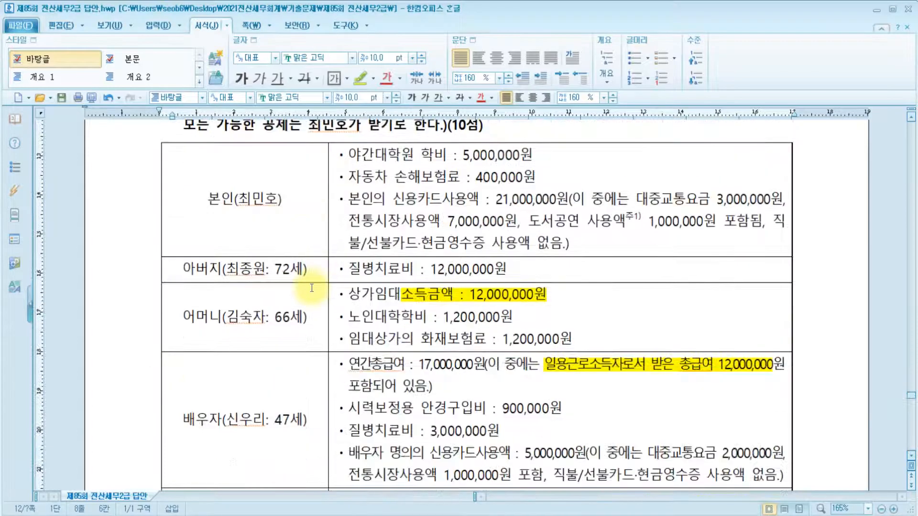
{"action": "left_click", "coordinate": [404, 269]}
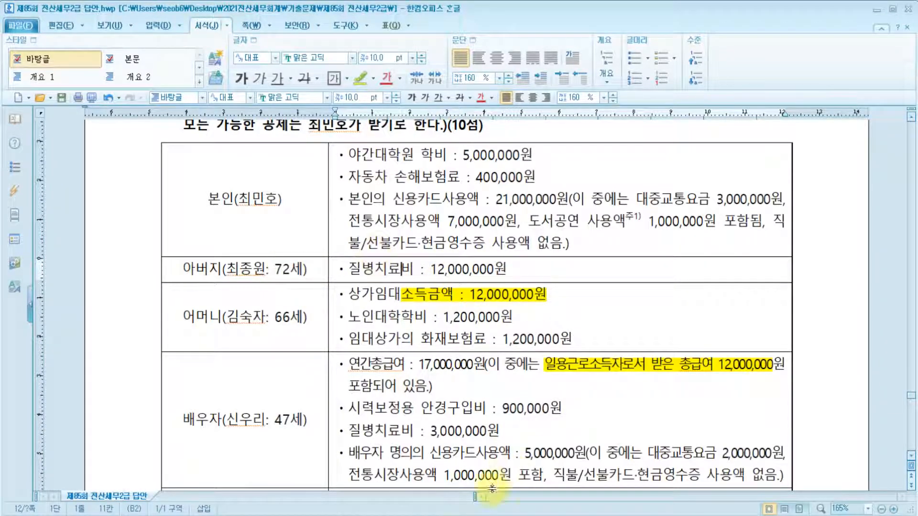
Step: Return to 연말정산추가자료입력, set 65세,장애인,건강보험산정특례자 to 12,000,000 in the 61.의료비 details and confirm
{"action": "key", "text": "alt+Tab"}
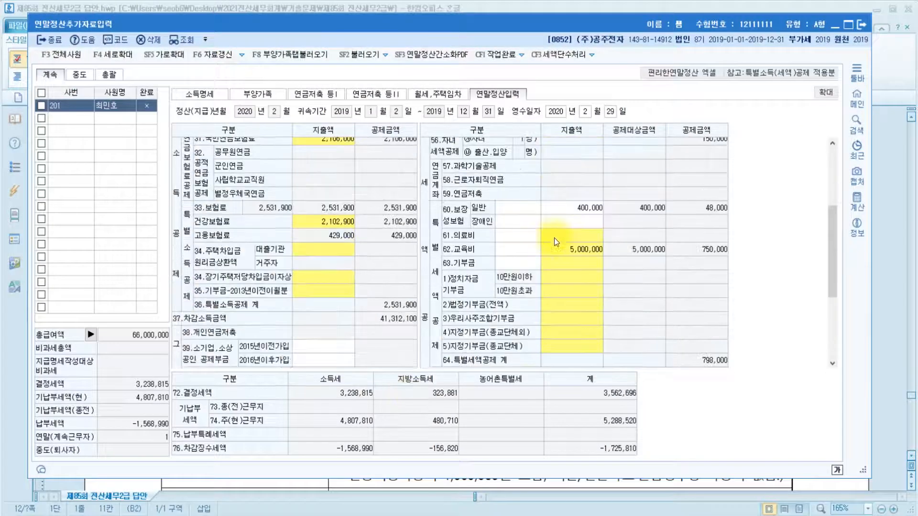
{"action": "left_click", "coordinate": [584, 234]}
{"action": "left_click", "coordinate": [584, 235]}
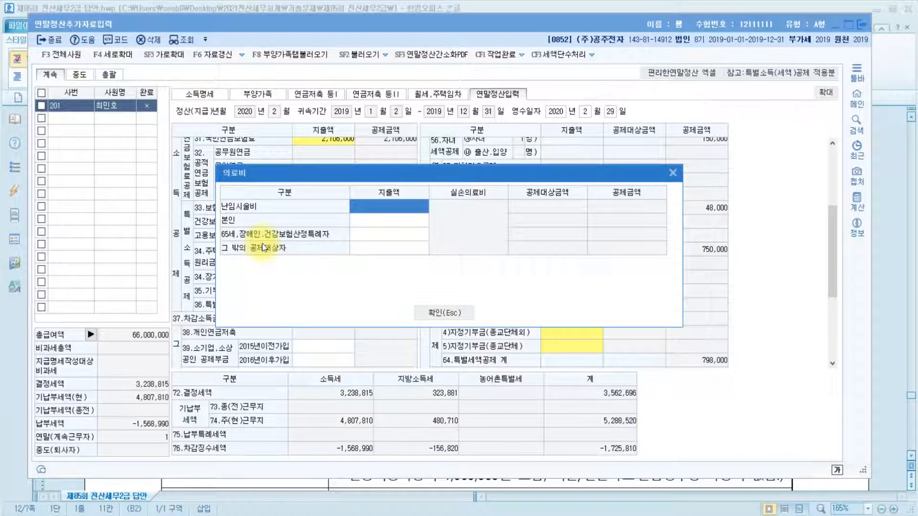
{"action": "left_click", "coordinate": [386, 236]}
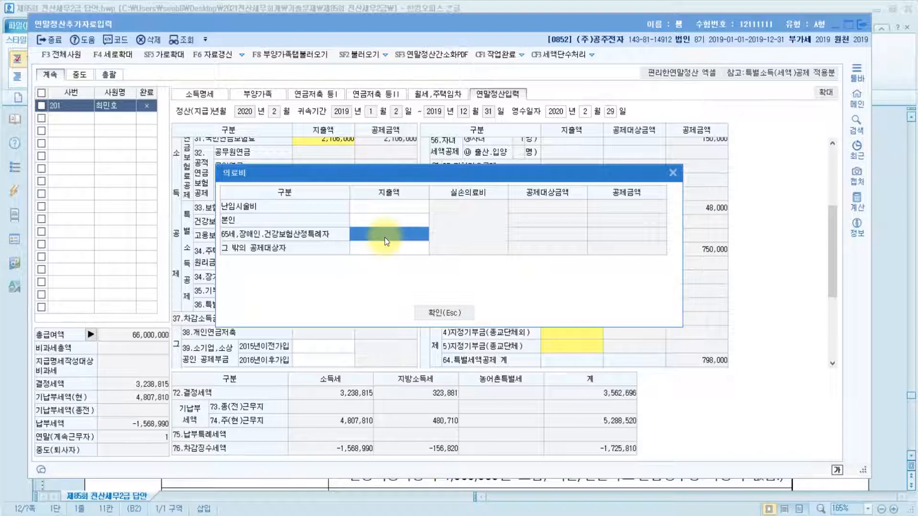
{"action": "type", "text": "12000000"}
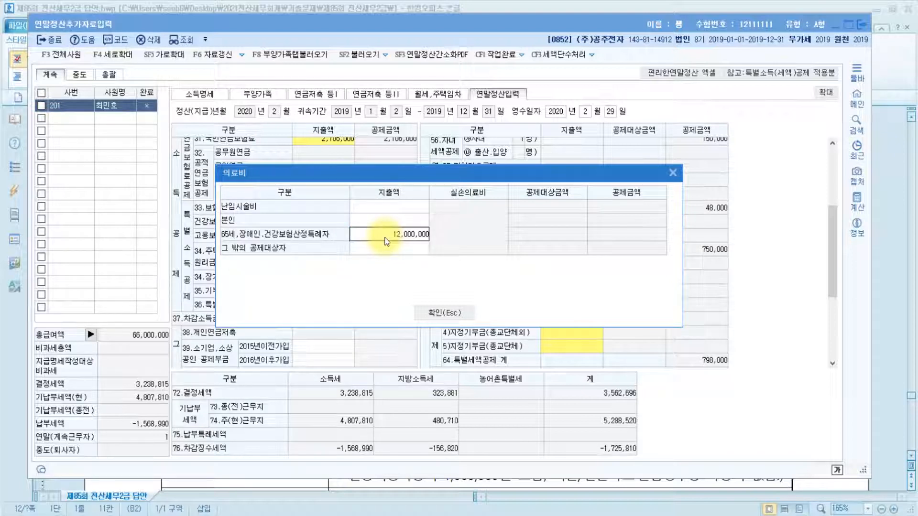
{"action": "key", "text": "Return"}
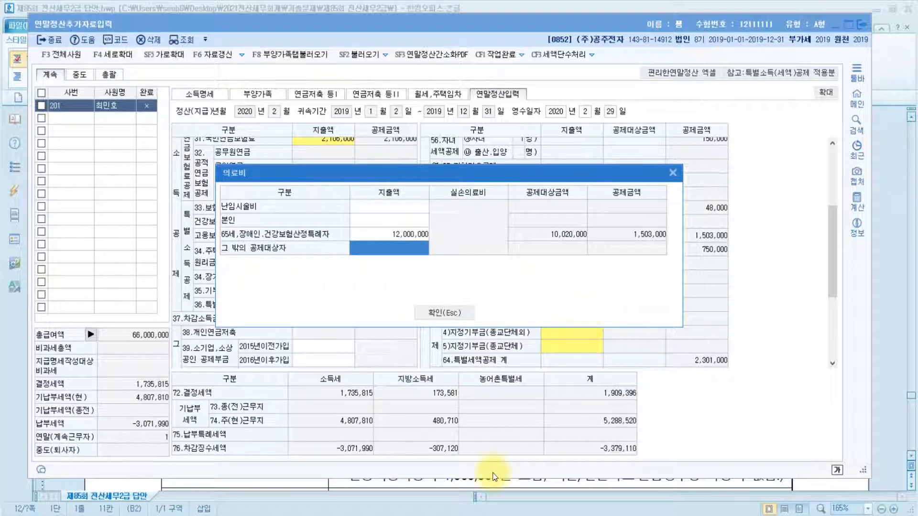
{"action": "left_click", "coordinate": [440, 318]}
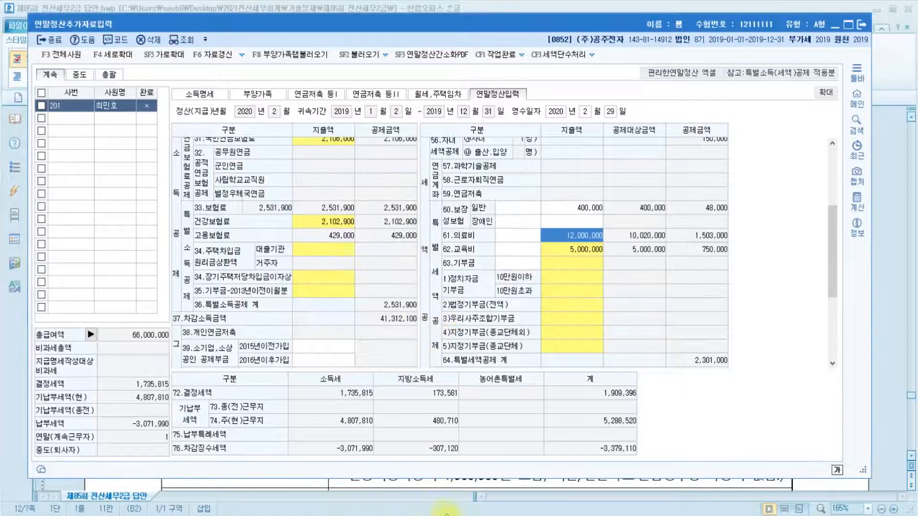
Step: Return to the exam document and review the mother's 노인대학학비 and 화재보험료 and the spouse's 안경구입비
{"action": "left_click", "coordinate": [467, 505]}
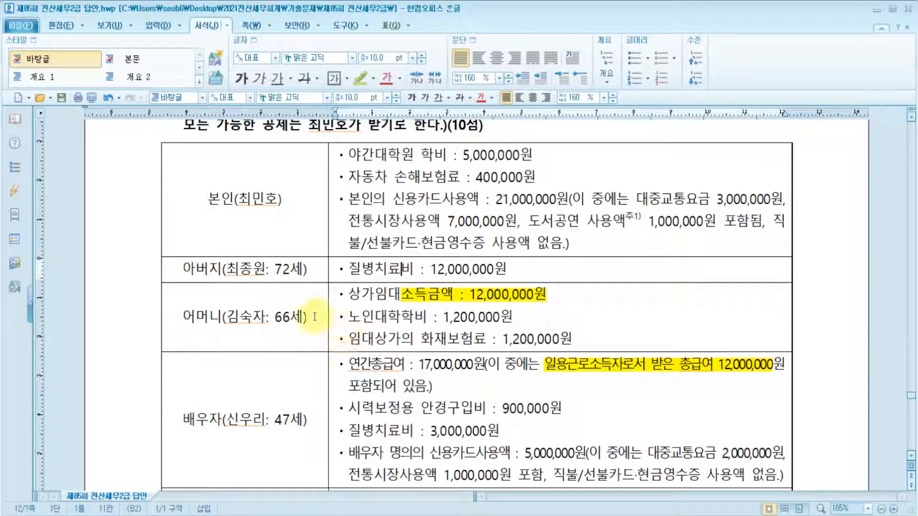
{"action": "left_click_drag", "start_coordinate": [349, 316], "coordinate": [599, 341]}
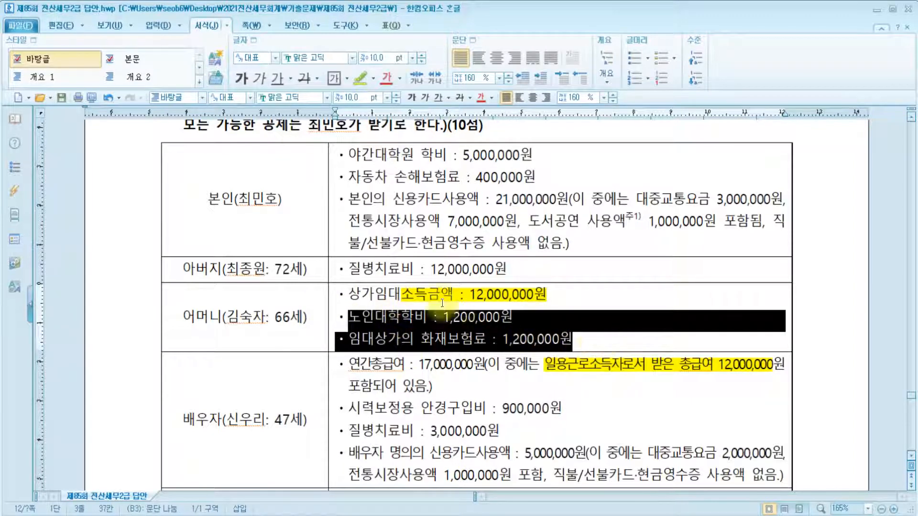
{"action": "left_click", "coordinate": [592, 336]}
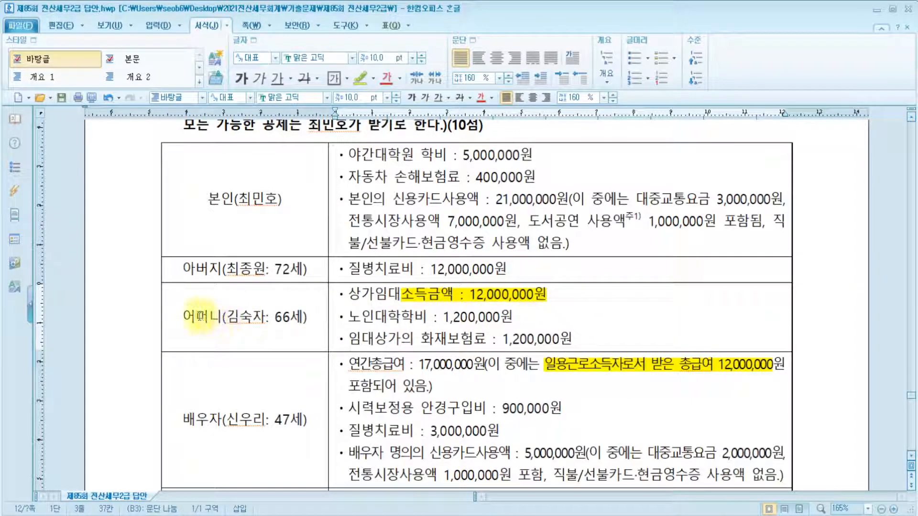
{"action": "scroll", "coordinate": [655, 334], "scroll_direction": "down", "scroll_amount": 3}
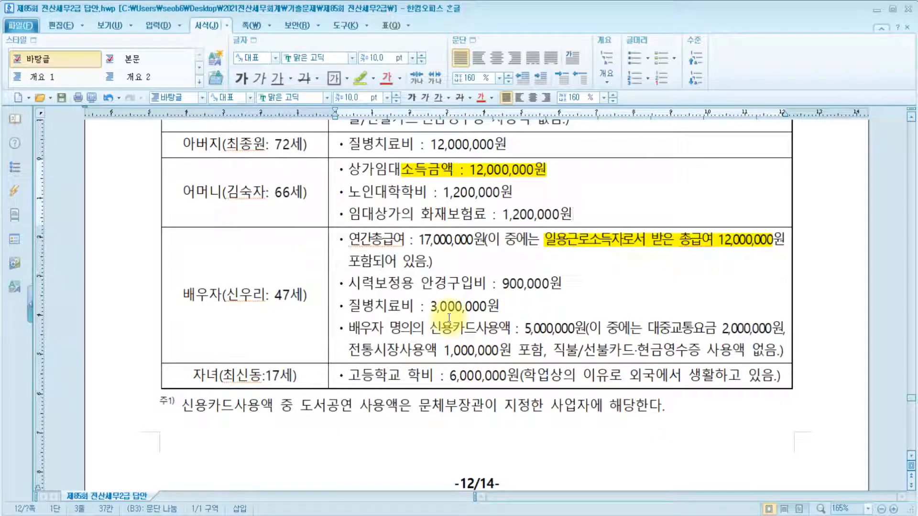
{"action": "left_click", "coordinate": [227, 297]}
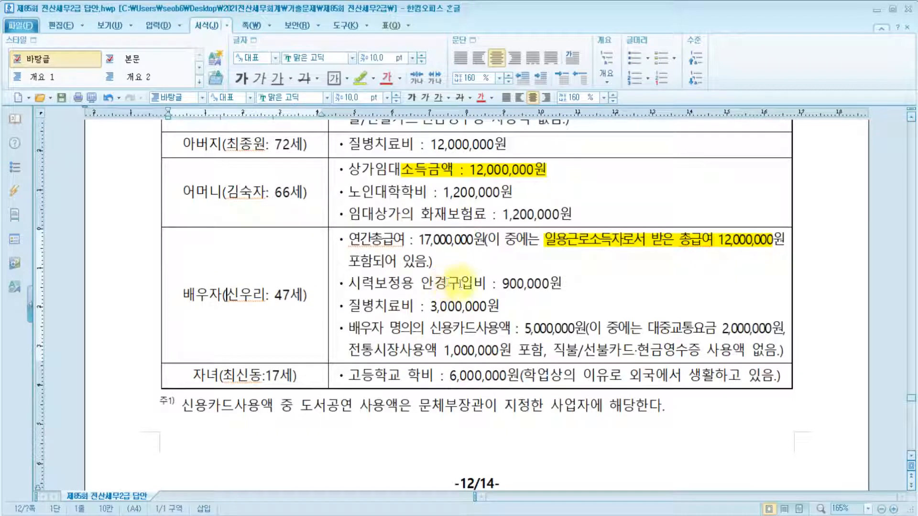
{"action": "left_click", "coordinate": [591, 285]}
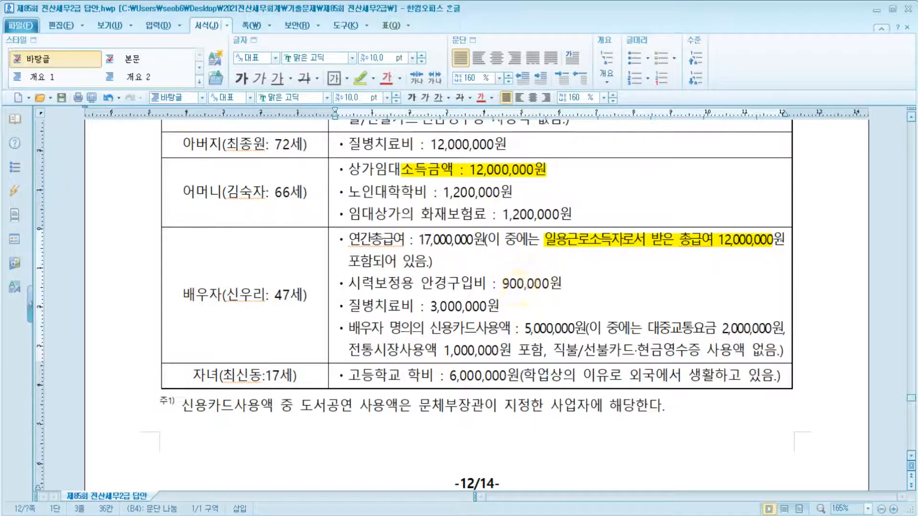
Step: Set 그 밖의 공제대상자 to 500,000 in the 61.의료비 details of 연말정산추가자료입력 and confirm
{"action": "key", "text": "alt+Tab"}
{"action": "left_click", "coordinate": [578, 234]}
{"action": "left_click", "coordinate": [380, 250]}
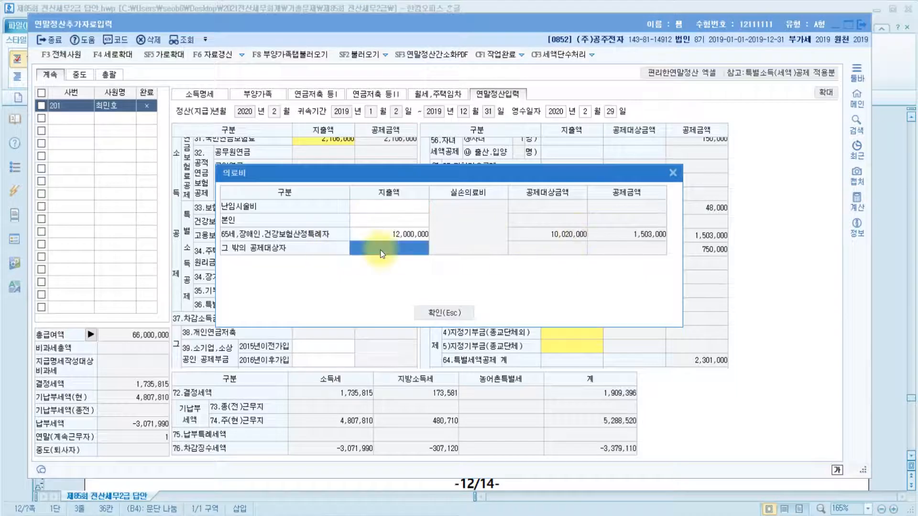
{"action": "type", "text": "5000000"}
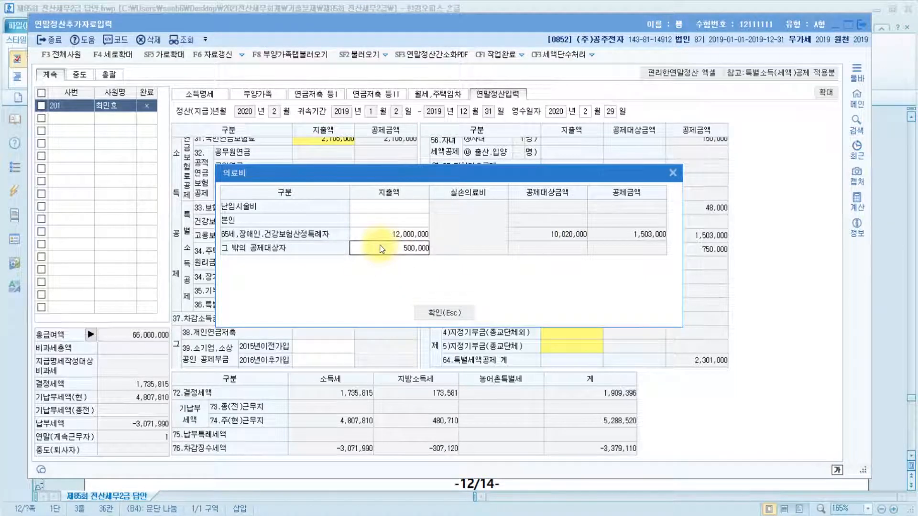
{"action": "key", "text": "Return"}
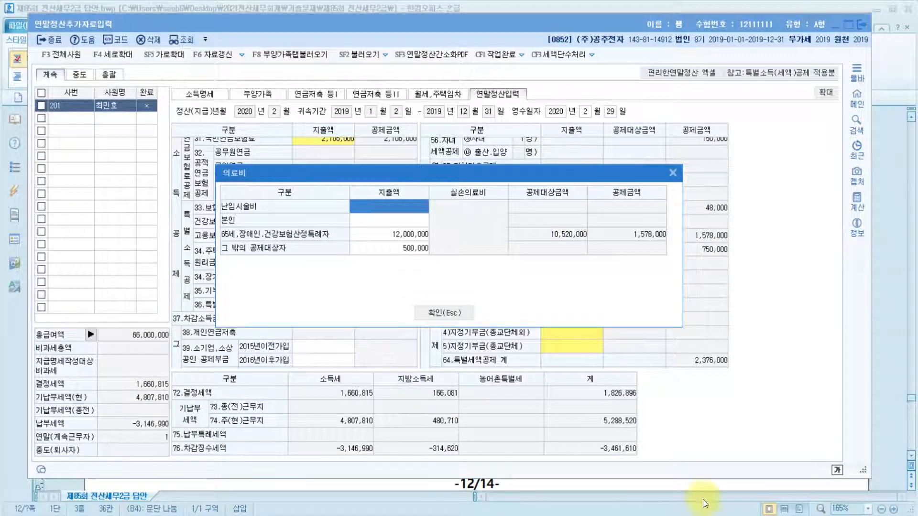
{"action": "left_click", "coordinate": [447, 314]}
Step: Check the spouse's 질병치료비 in the exam document, then set 그 밖의 공제대상자 to 3,500,000 in the 61.의료비 details and confirm
{"action": "key", "text": "alt+Tab"}
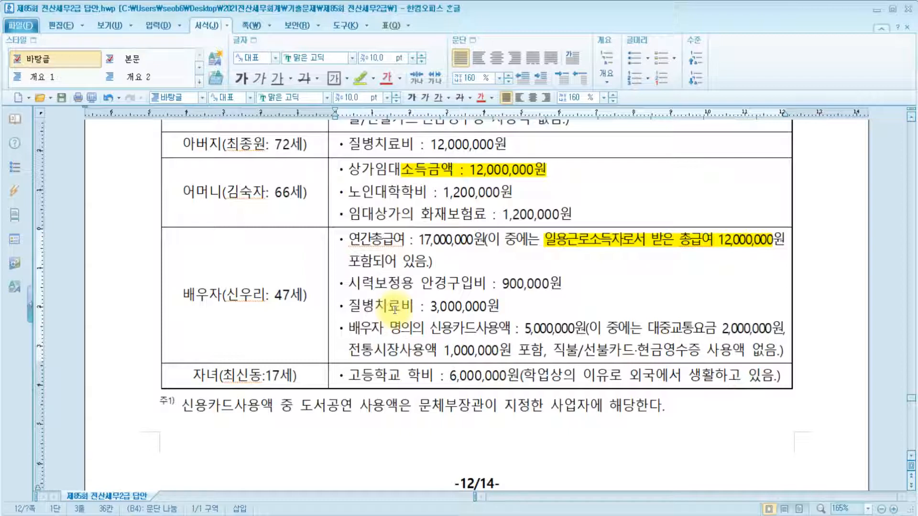
{"action": "key", "text": "alt+Tab"}
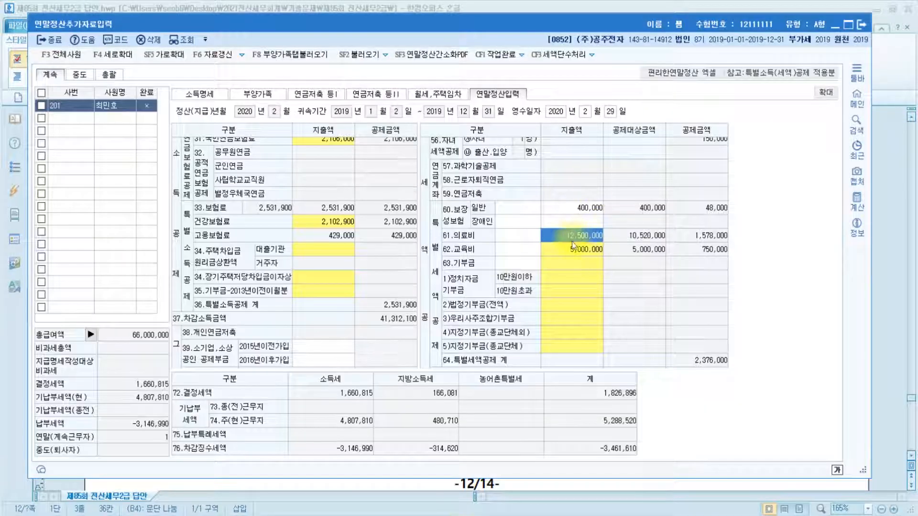
{"action": "left_click", "coordinate": [577, 234]}
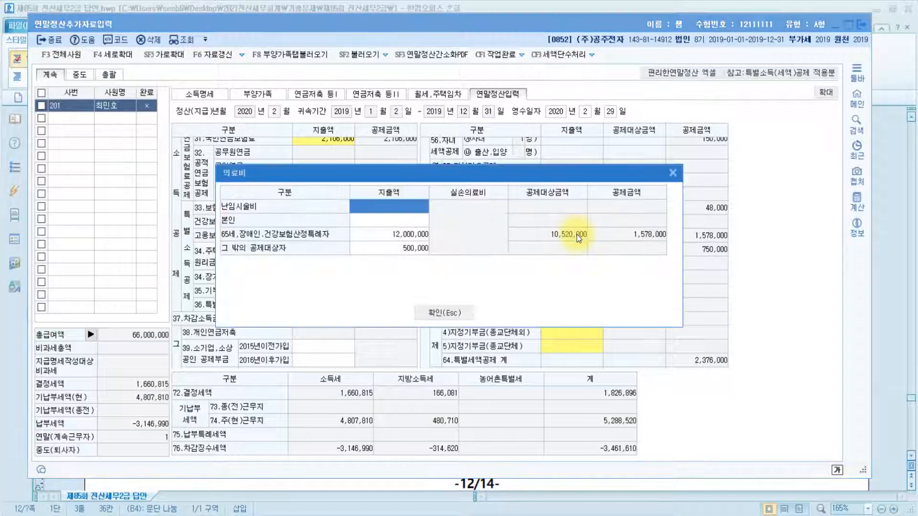
{"action": "left_click", "coordinate": [421, 248]}
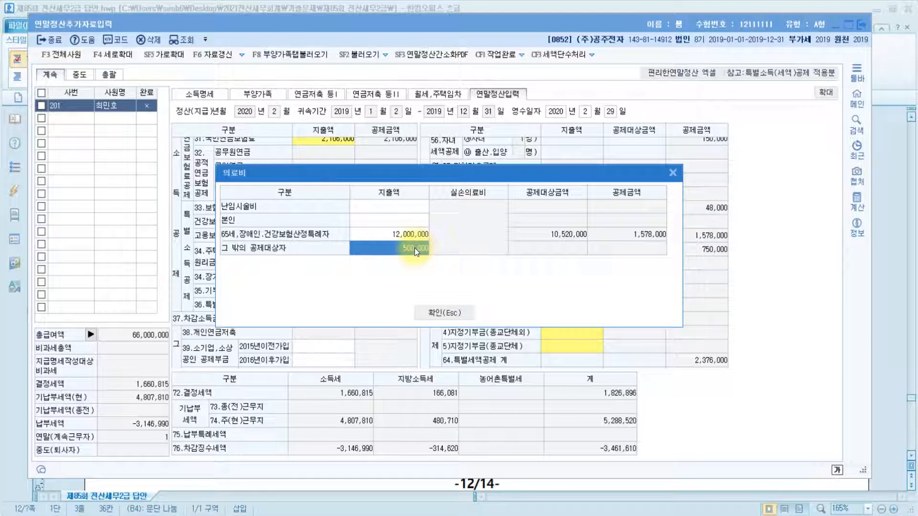
{"action": "type", "text": "3,500,000"}
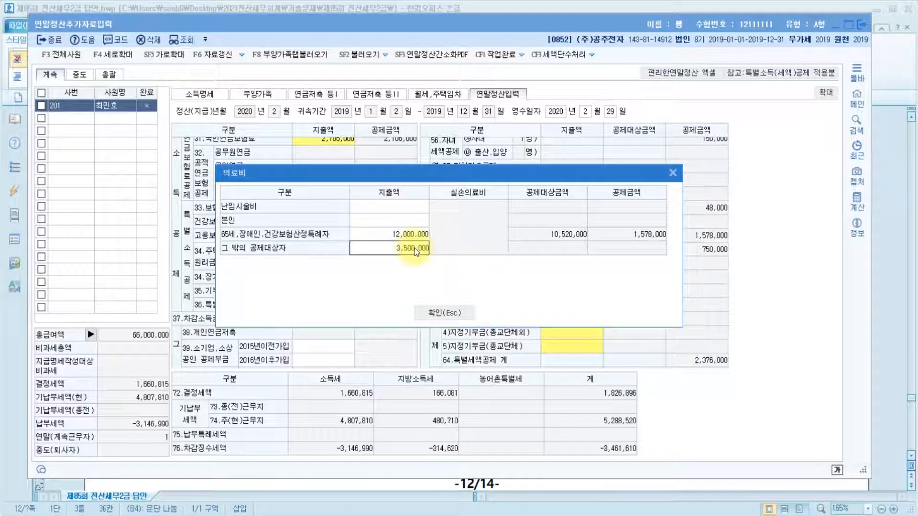
{"action": "key", "text": "Return"}
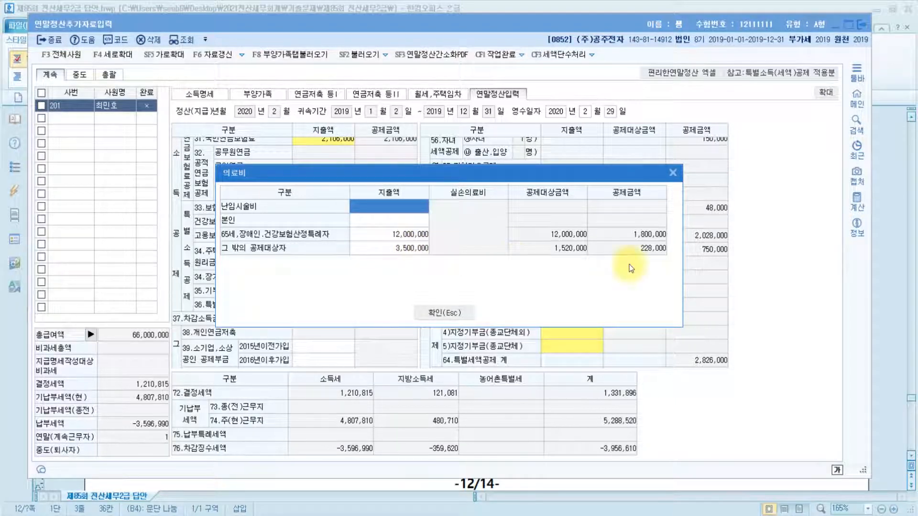
{"action": "left_click", "coordinate": [459, 308]}
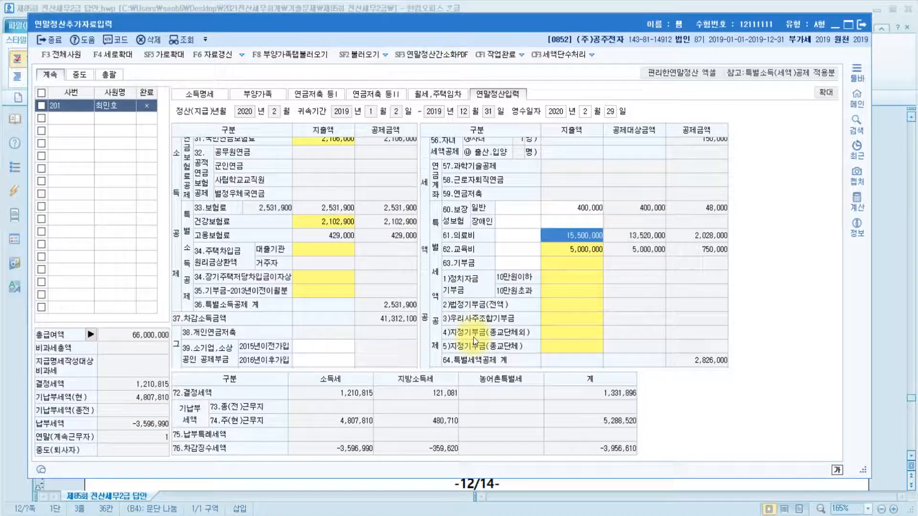
Step: Return to the exam document in 한글 and review the spouse's 신용카드사용액, including the 대중교통요금 and 전통시장사용액 portions
{"action": "left_click", "coordinate": [503, 489]}
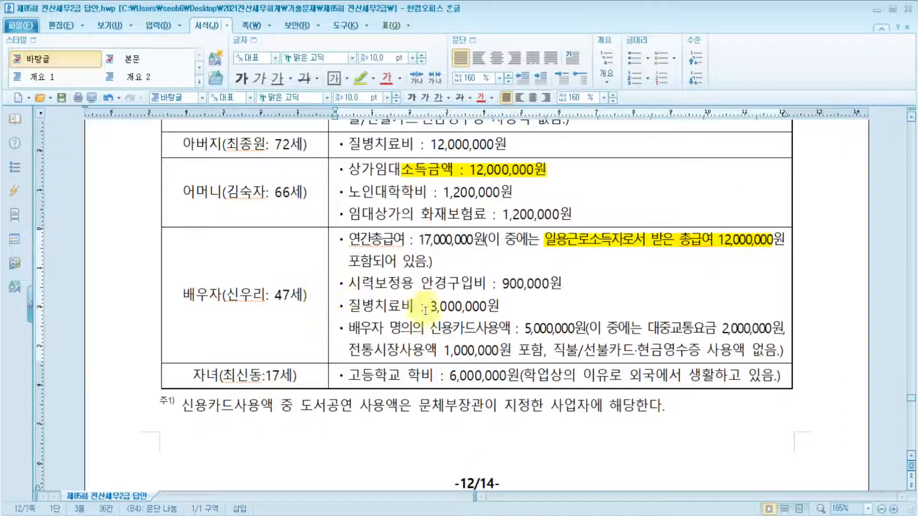
{"action": "left_click", "coordinate": [551, 329]}
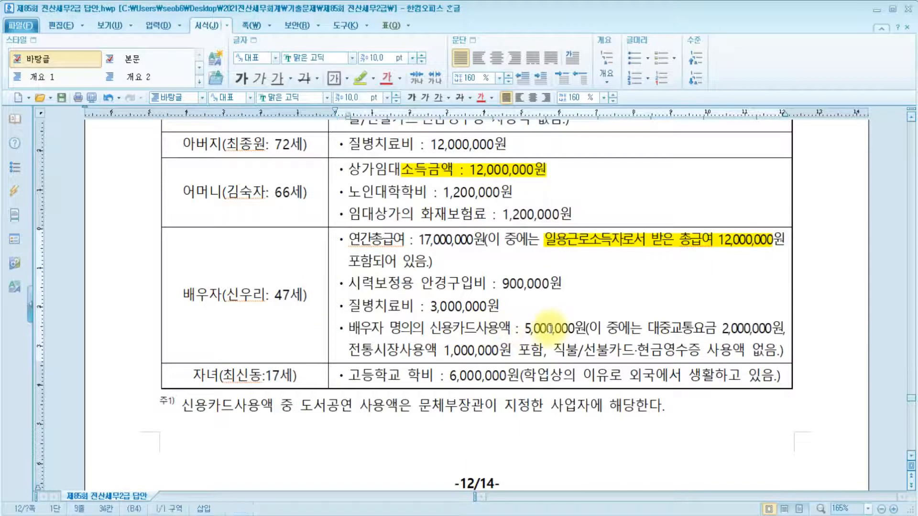
{"action": "left_click", "coordinate": [767, 329]}
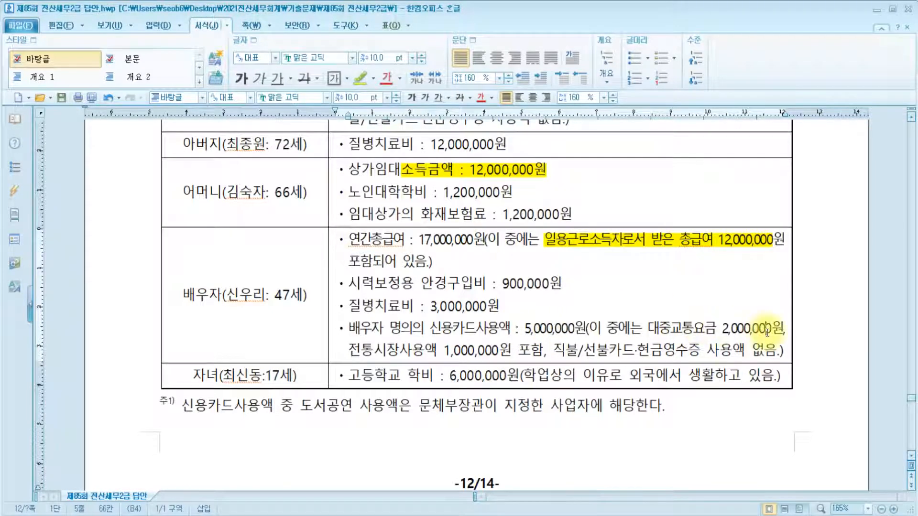
{"action": "left_click", "coordinate": [492, 353]}
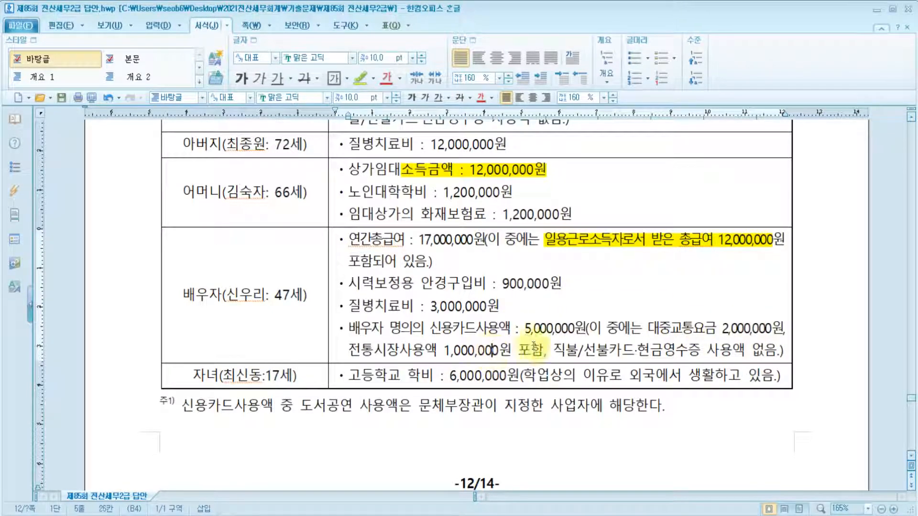
Step: Switch back to 연말정산추가자료입력 and set 대중교통이용분 to 5,000,000 in the 42.신용카드 등 사용액 details
{"action": "left_click", "coordinate": [483, 478]}
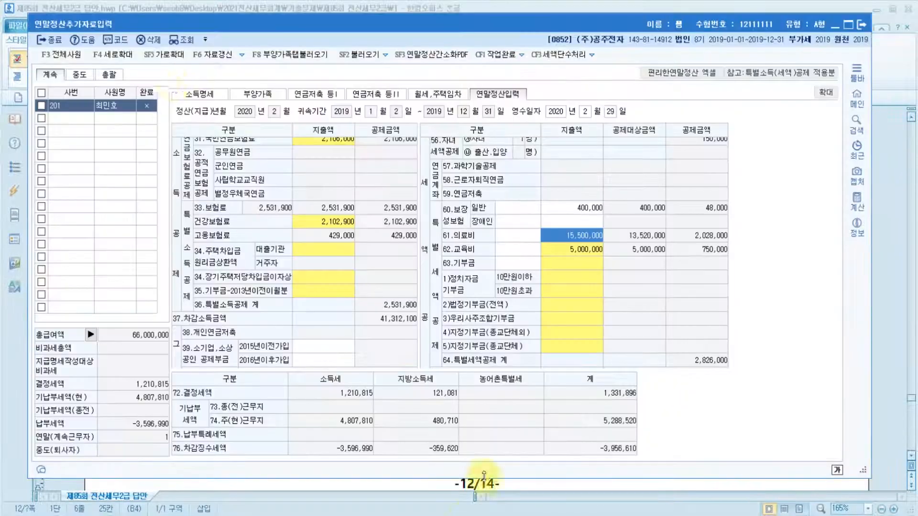
{"action": "scroll", "coordinate": [338, 281], "scroll_direction": "down", "scroll_amount": 5}
{"action": "left_click", "coordinate": [334, 277]}
{"action": "double_click", "coordinate": [333, 277]}
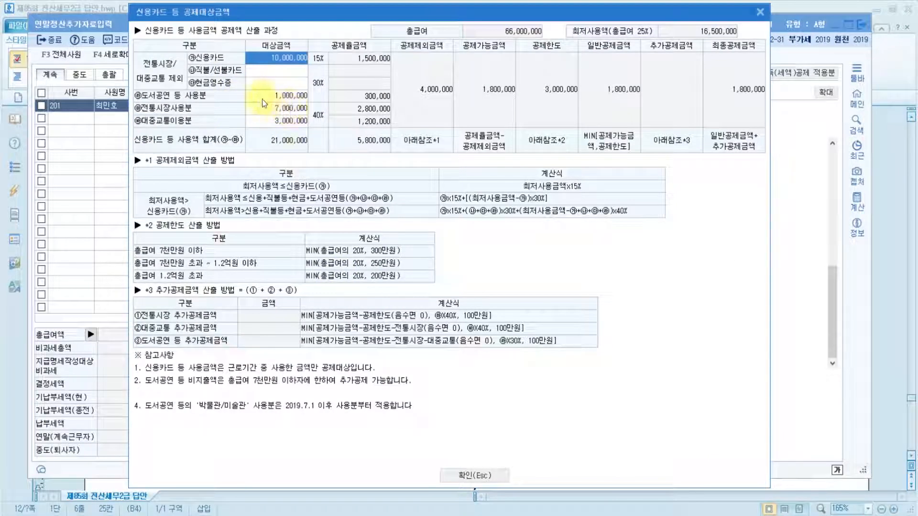
{"action": "left_click", "coordinate": [287, 123]}
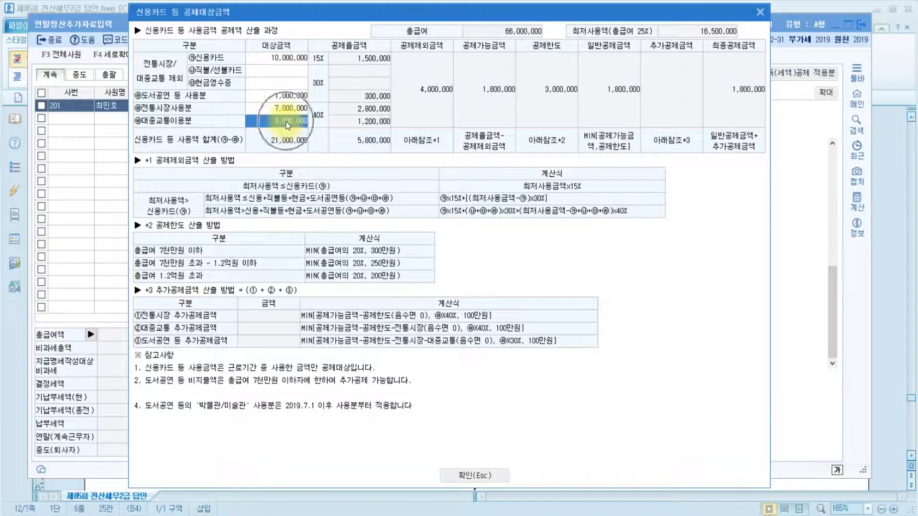
{"action": "type", "text": "5000000"}
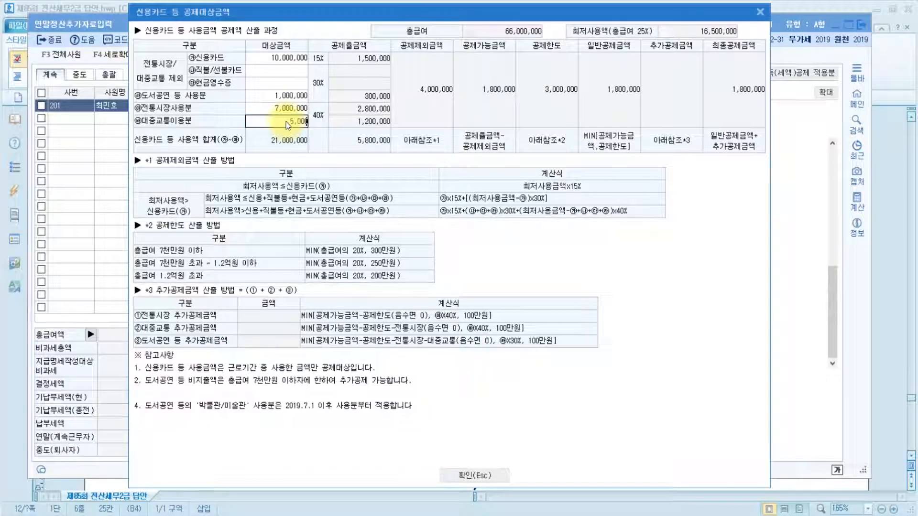
{"action": "key", "text": "Return"}
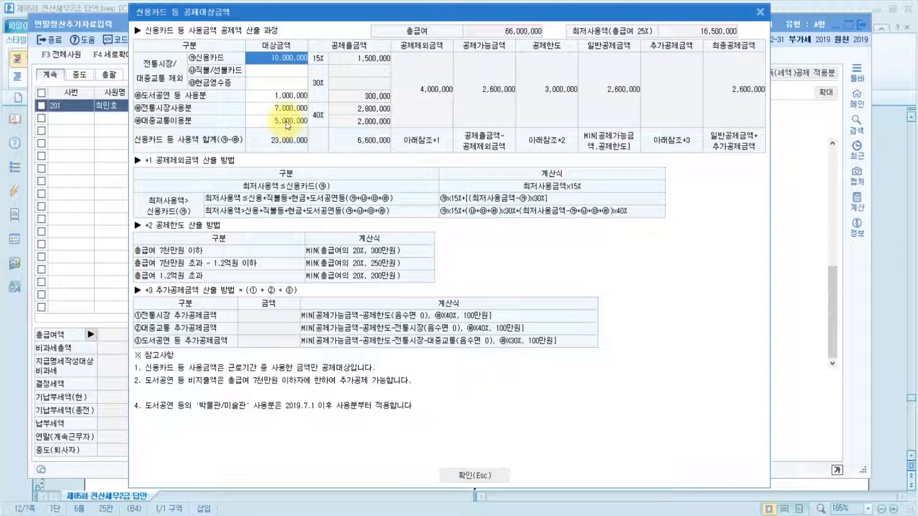
Step: Set 전통시장사용분 to 8,000,000 and 신용카드 to 12,000,000 in the card deduction details and confirm
{"action": "left_click", "coordinate": [286, 113]}
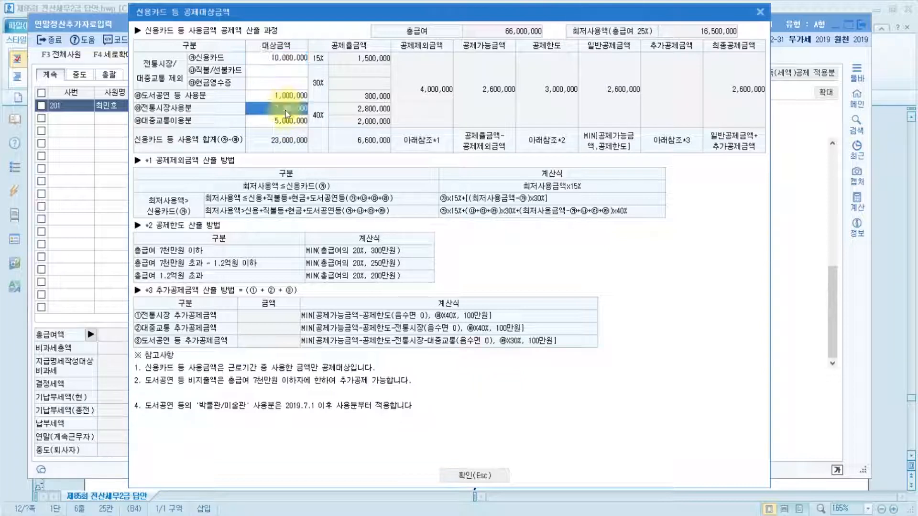
{"action": "type", "text": "8"}
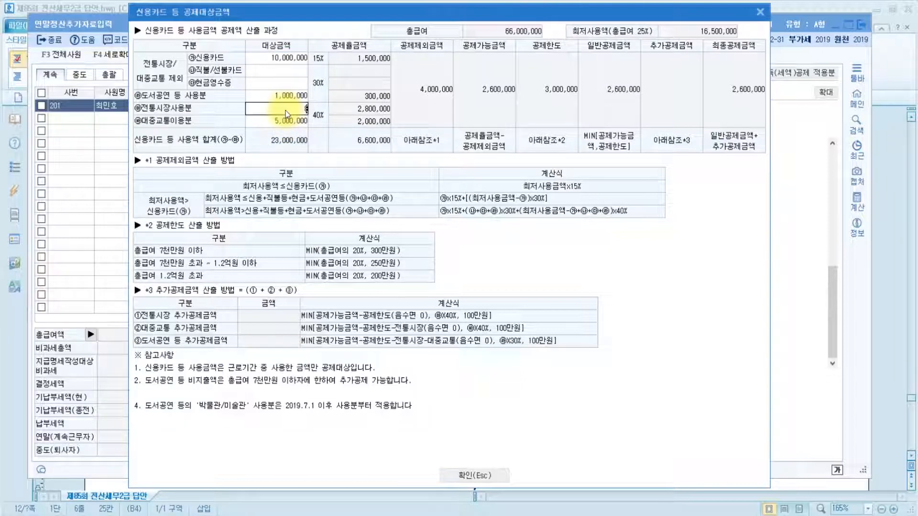
{"action": "key", "text": "Return"}
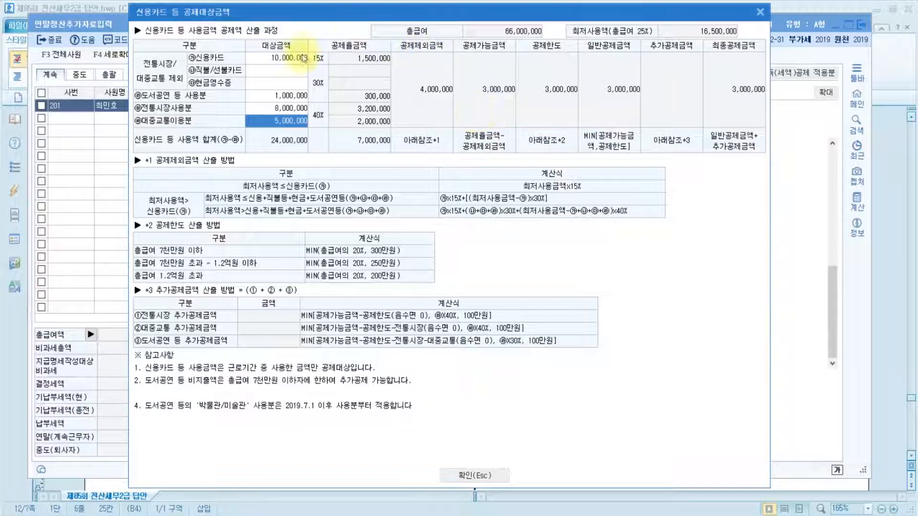
{"action": "left_click", "coordinate": [258, 56]}
{"action": "type", "text": "12000000"}
{"action": "key", "text": "Return"}
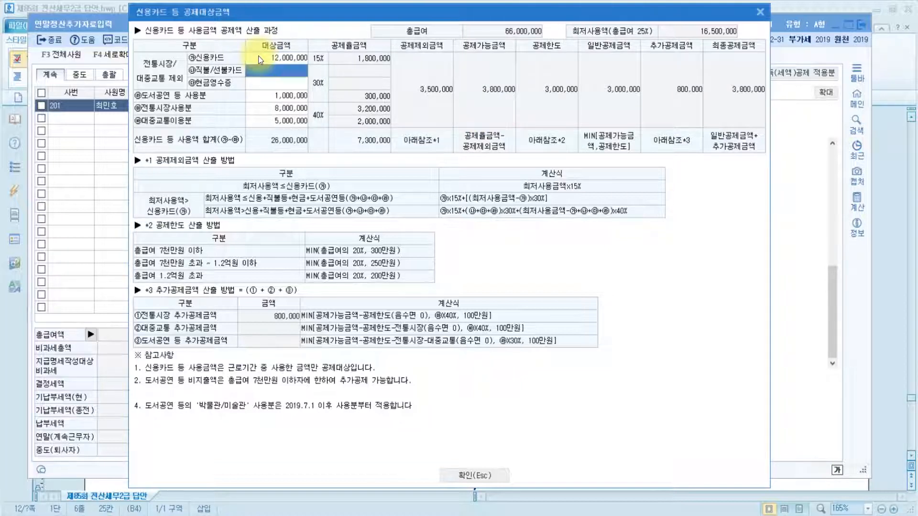
{"action": "left_click", "coordinate": [459, 477]}
Step: Switch to the exam document and review the child's 고등학교 학비 entry in the family expense table
{"action": "key", "text": "alt+Tab"}
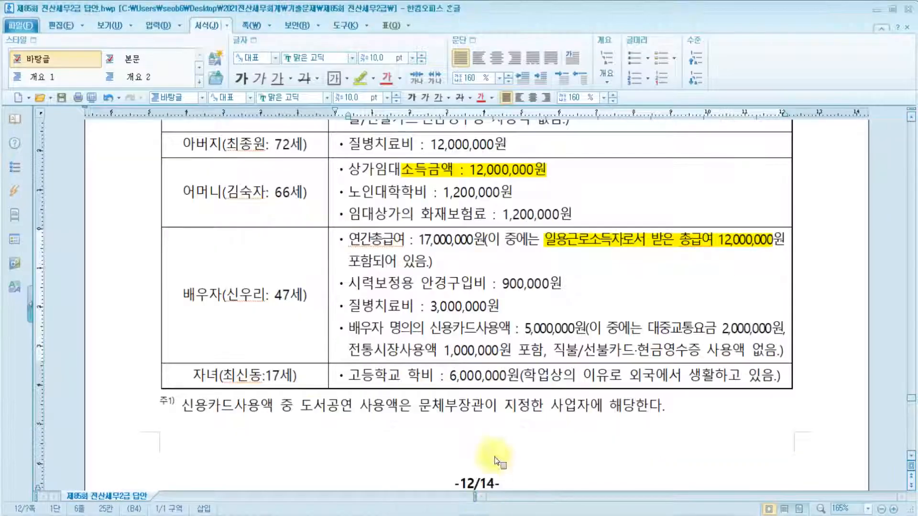
{"action": "left_click", "coordinate": [242, 380]}
{"action": "left_click", "coordinate": [377, 378]}
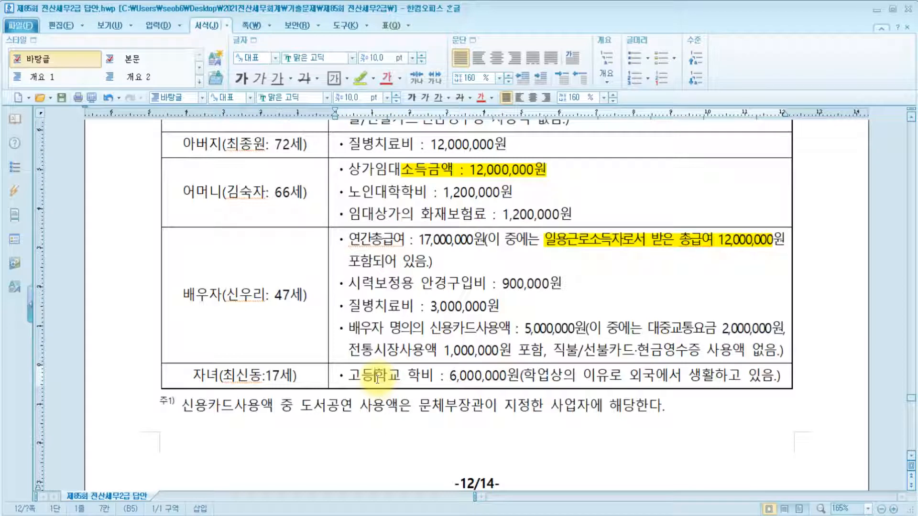
{"action": "left_click", "coordinate": [233, 375]}
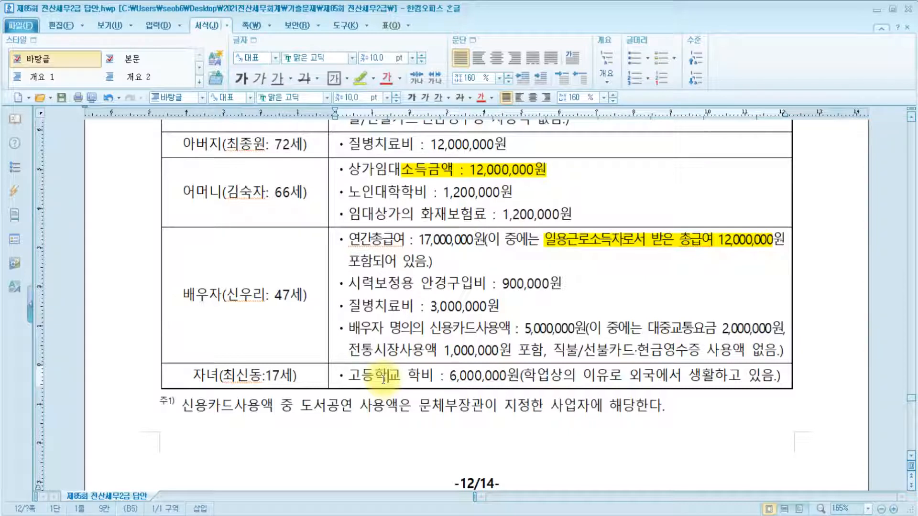
Step: Return to 연말정산추가자료입력, enter 6,000,000 as the 초중고 expense in the 62.교육비 details and confirm
{"action": "key", "text": "alt+Tab"}
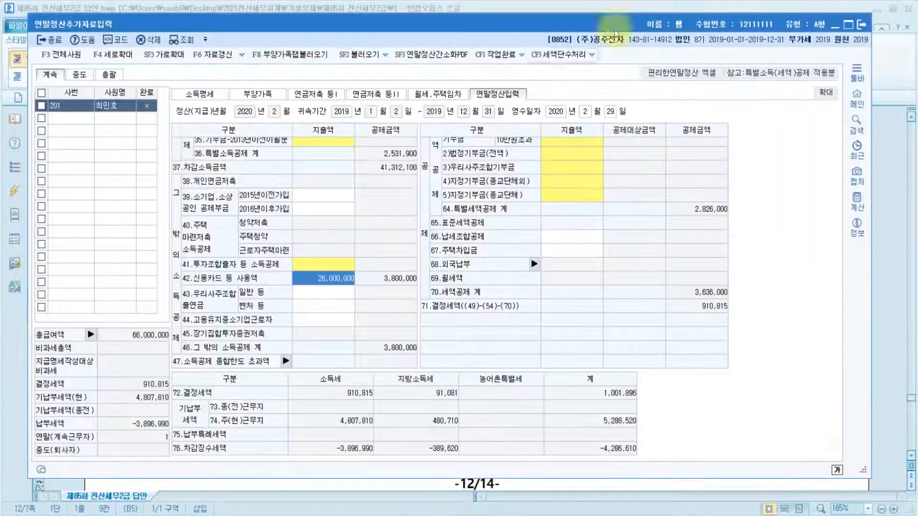
{"action": "scroll", "coordinate": [615, 201], "scroll_direction": "down", "scroll_amount": 3}
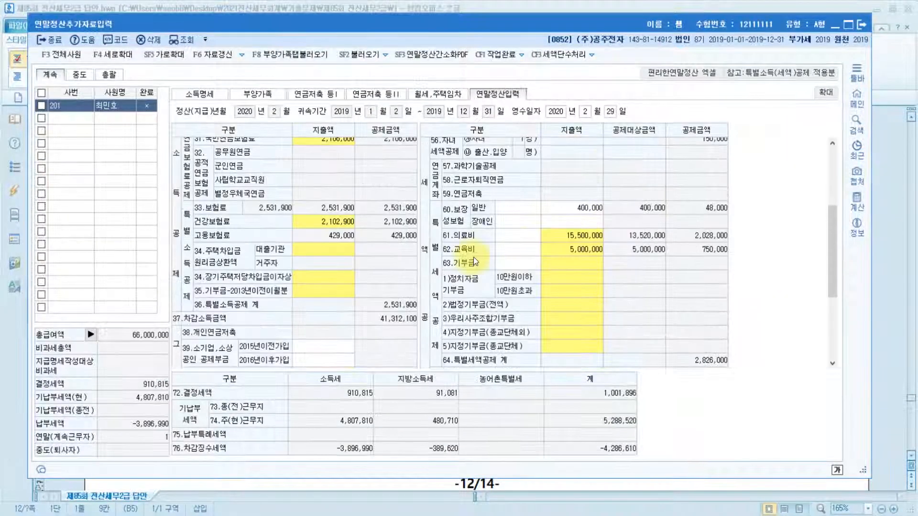
{"action": "left_click", "coordinate": [584, 248]}
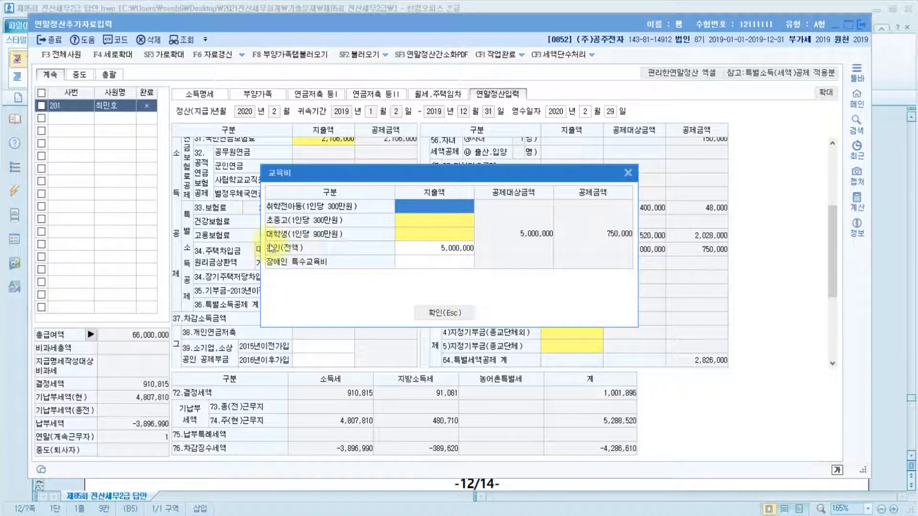
{"action": "left_click", "coordinate": [436, 238]}
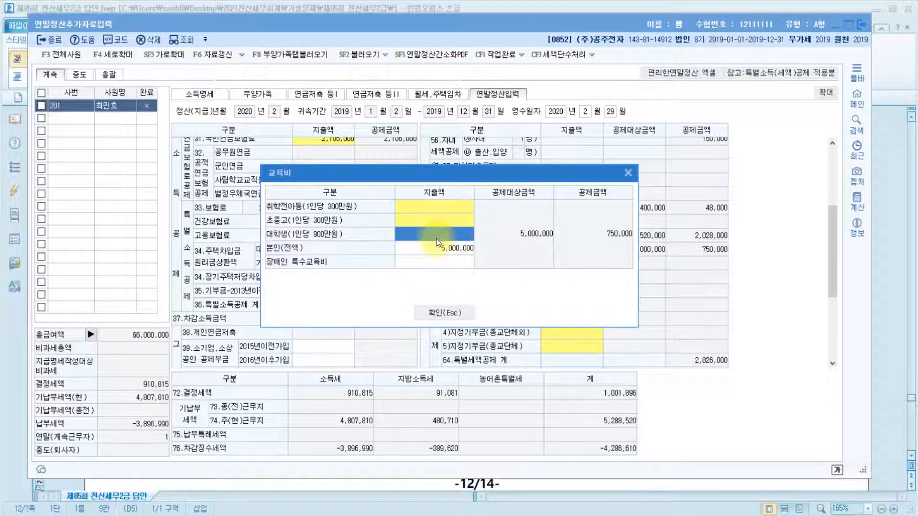
{"action": "left_click", "coordinate": [438, 220]}
{"action": "double_click", "coordinate": [438, 220]}
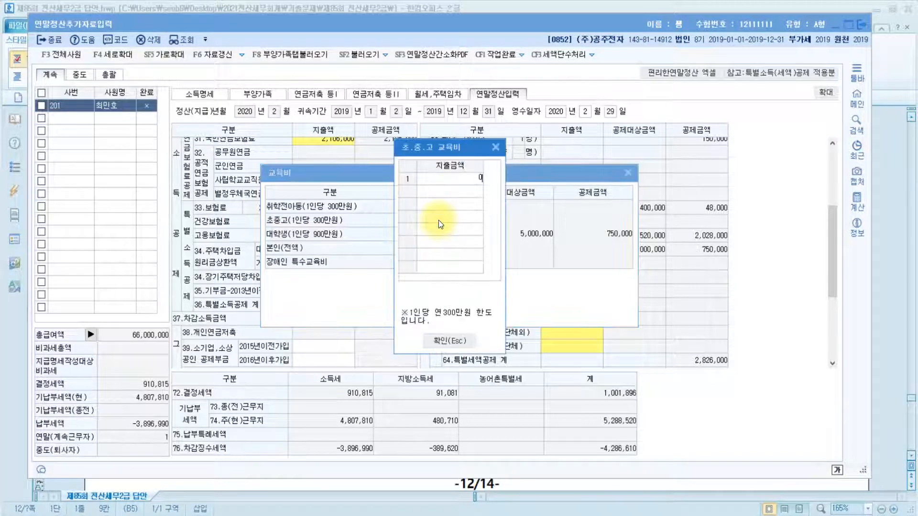
{"action": "type", "text": "6000000"}
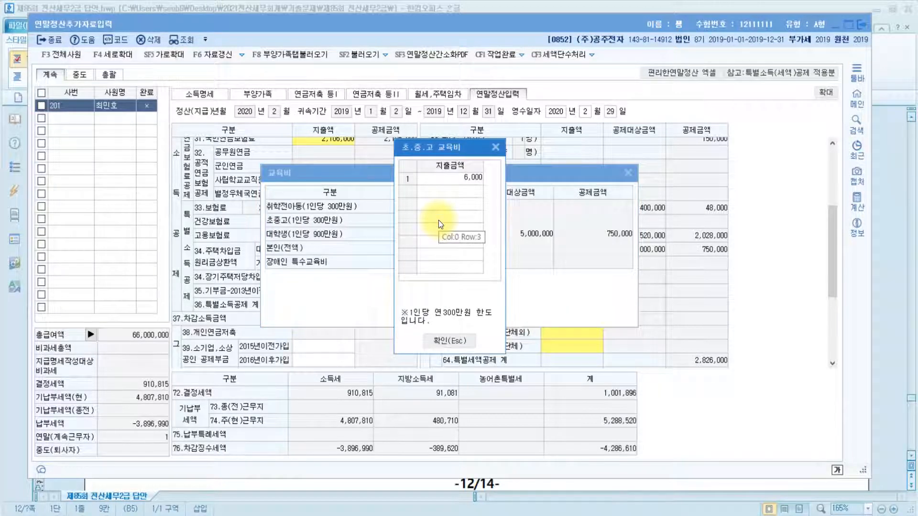
{"action": "key", "text": "Return"}
{"action": "left_click", "coordinate": [426, 346]}
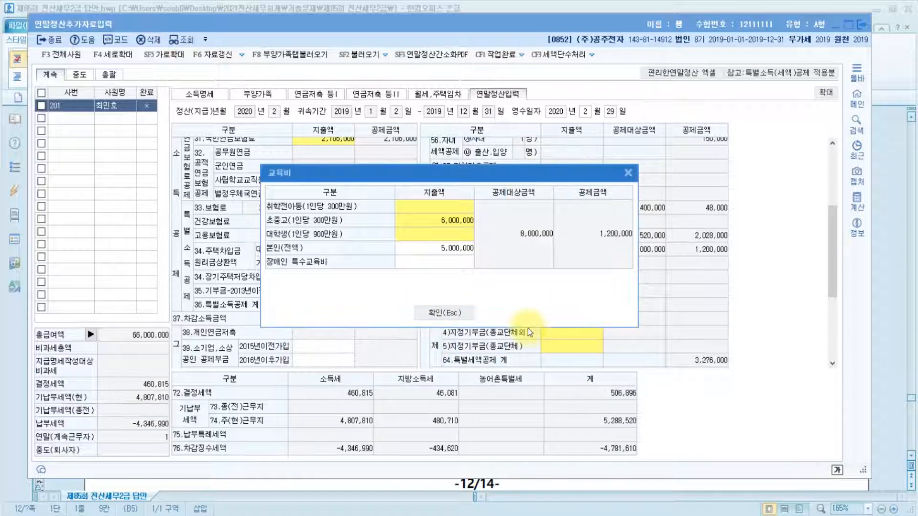
{"action": "left_click", "coordinate": [460, 316]}
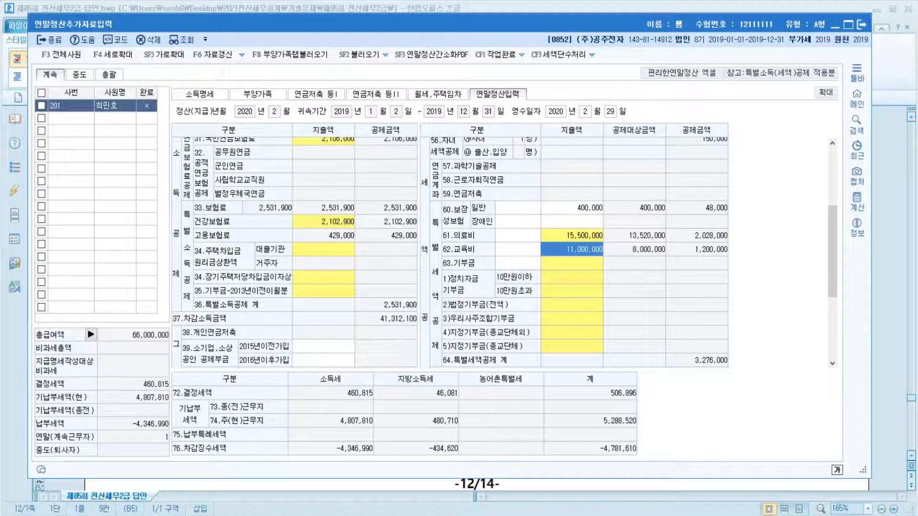
Step: Switch to the exam document and look over the answer's 부양가족 table and the family expense table
{"action": "key", "text": "alt+Tab"}
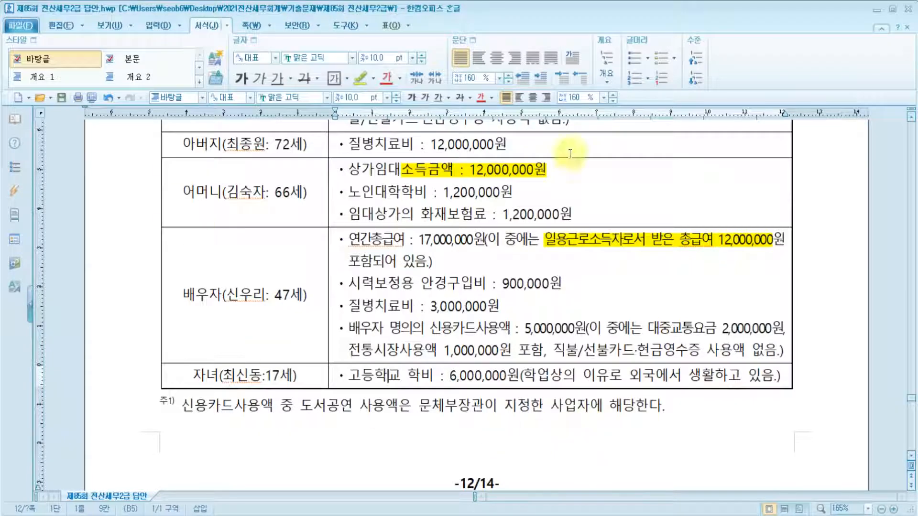
{"action": "scroll", "coordinate": [688, 393], "scroll_direction": "down", "scroll_amount": 10}
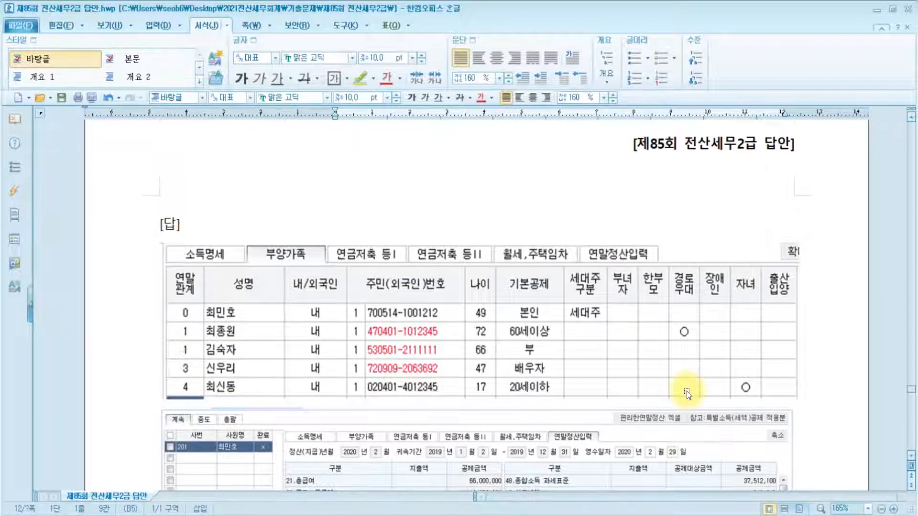
{"action": "scroll", "coordinate": [688, 392], "scroll_direction": "up", "scroll_amount": 10}
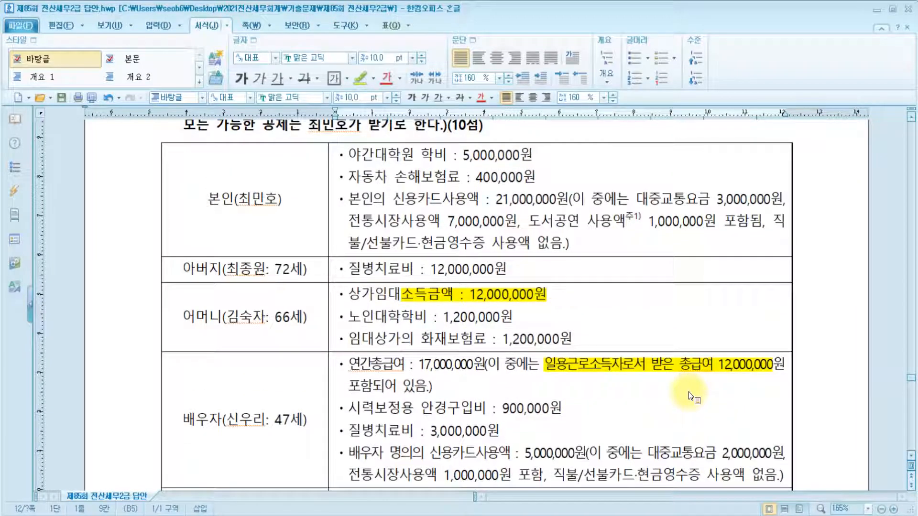